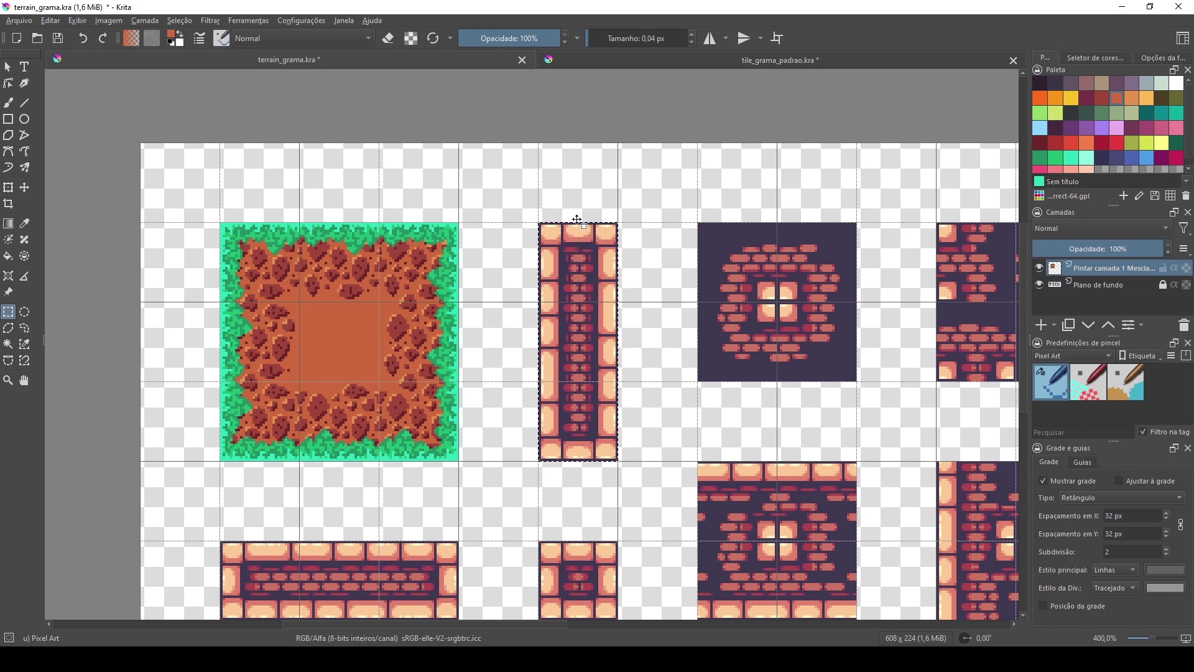
# - Copy the grass-and-dirt block's left edge strip to a new layer and place it over the left half of the vertical brick column
pyautogui.click(238, 235)
pyautogui.moveTo(578, 223); pyautogui.dragTo(539, 307)
pyautogui.click(579, 206)
pyautogui.moveTo(219, 223); pyautogui.dragTo(261, 461)
pyautogui.hotkey('ctrl', 'alt', 'j')
pyautogui.click(305, 367)
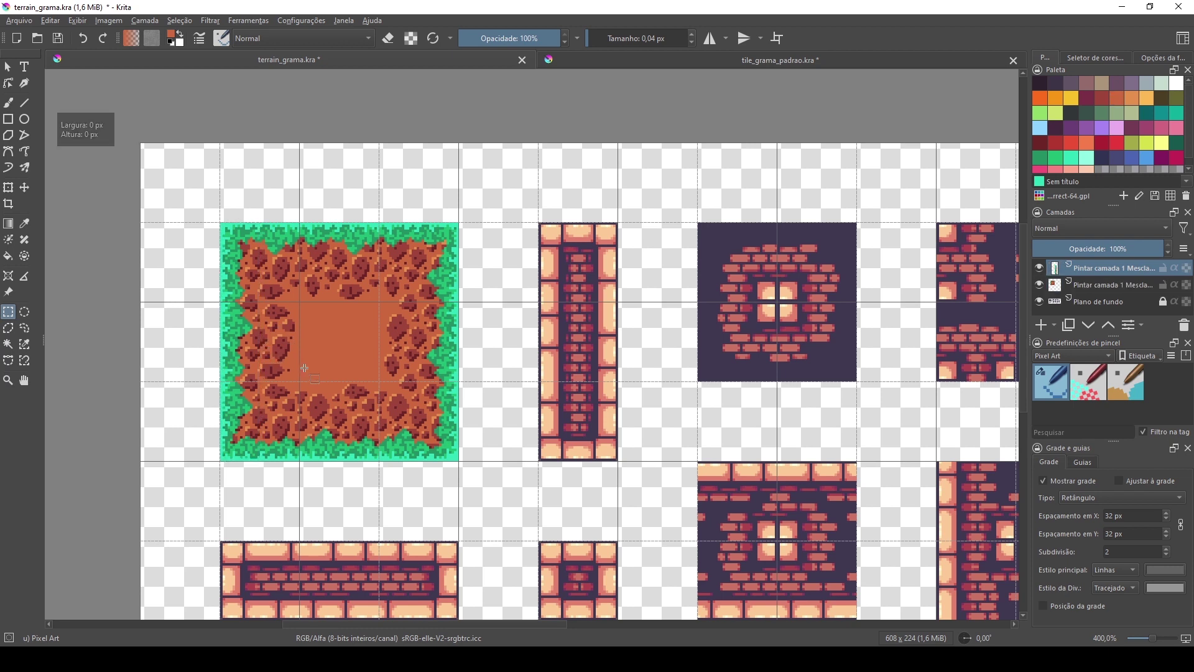
pyautogui.click(23, 188)
pyautogui.moveTo(266, 315); pyautogui.dragTo(581, 317)
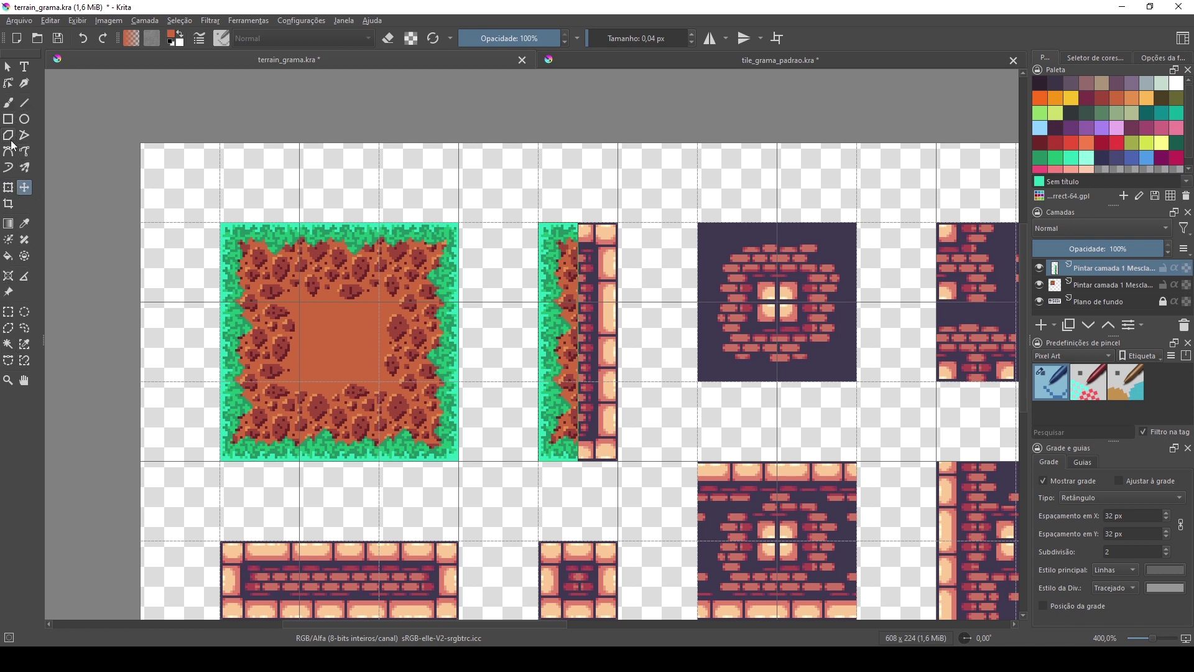
# - Copy the grass-and-dirt block's right edge strip, half a tile wide and full height, from the block's layer to a new layer
pyautogui.click(8, 312)
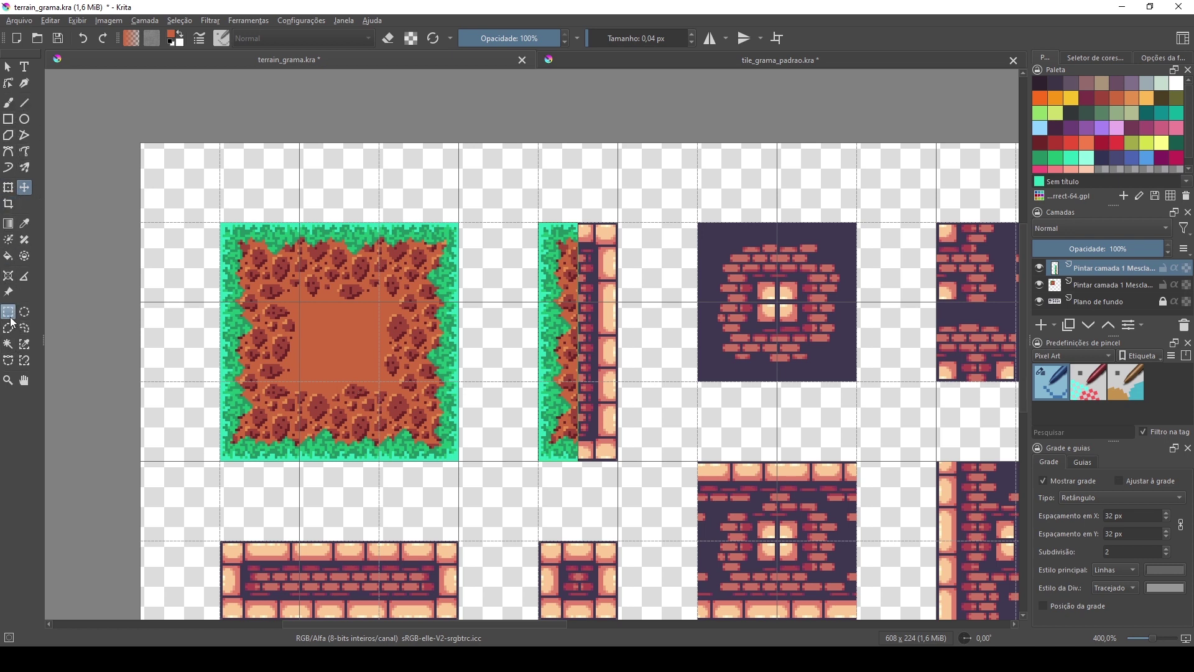
pyautogui.click(1091, 283)
pyautogui.moveTo(459, 221); pyautogui.dragTo(421, 462)
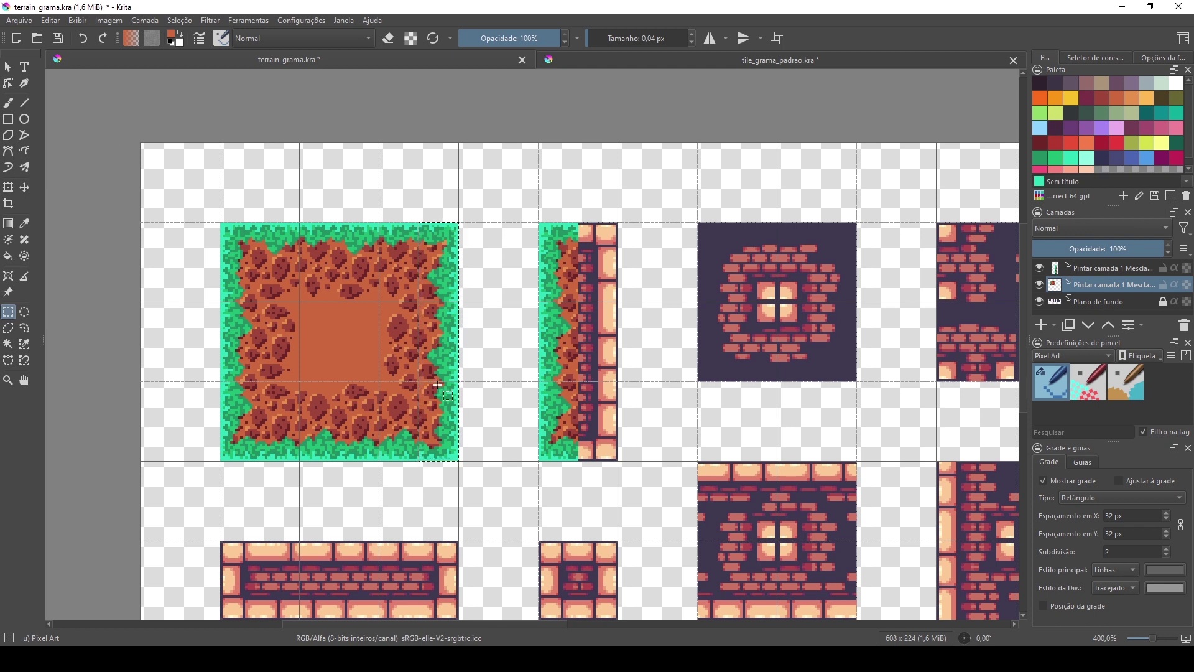
pyautogui.hotkey('ctrl', 'alt', 'j')
pyautogui.moveTo(140, 343); pyautogui.dragTo(140, 343)
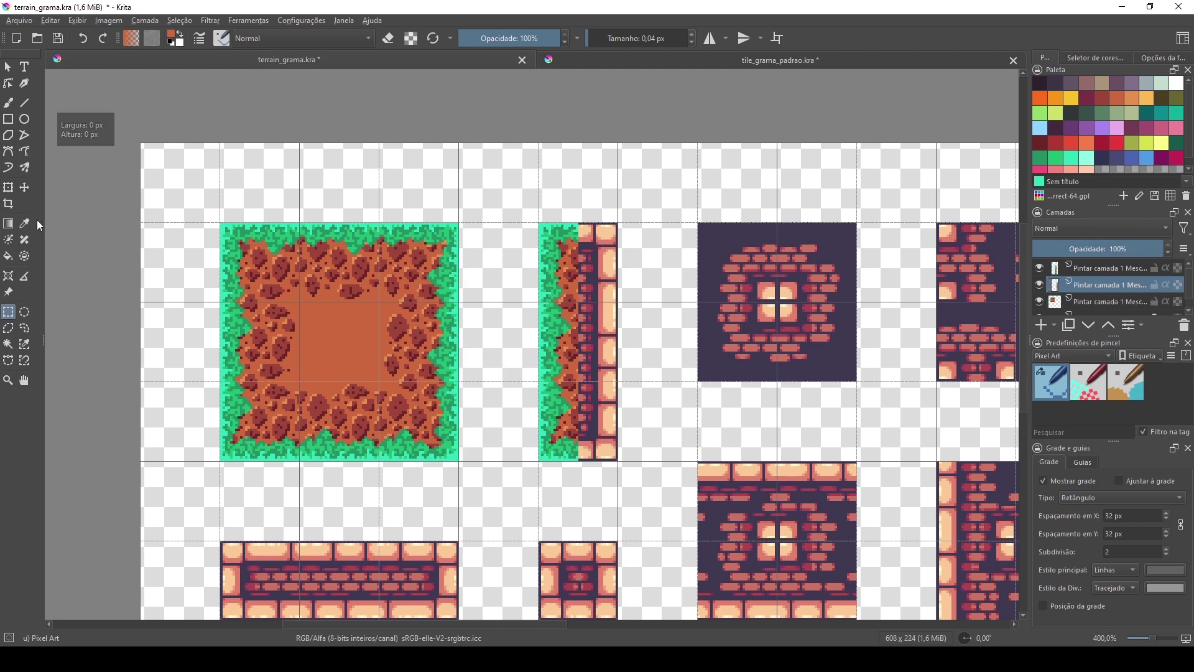
# - Place the copied right strip over the right half of the vertical brick column and merge the two strip layers
pyautogui.click(24, 187)
pyautogui.moveTo(435, 329); pyautogui.dragTo(554, 341)
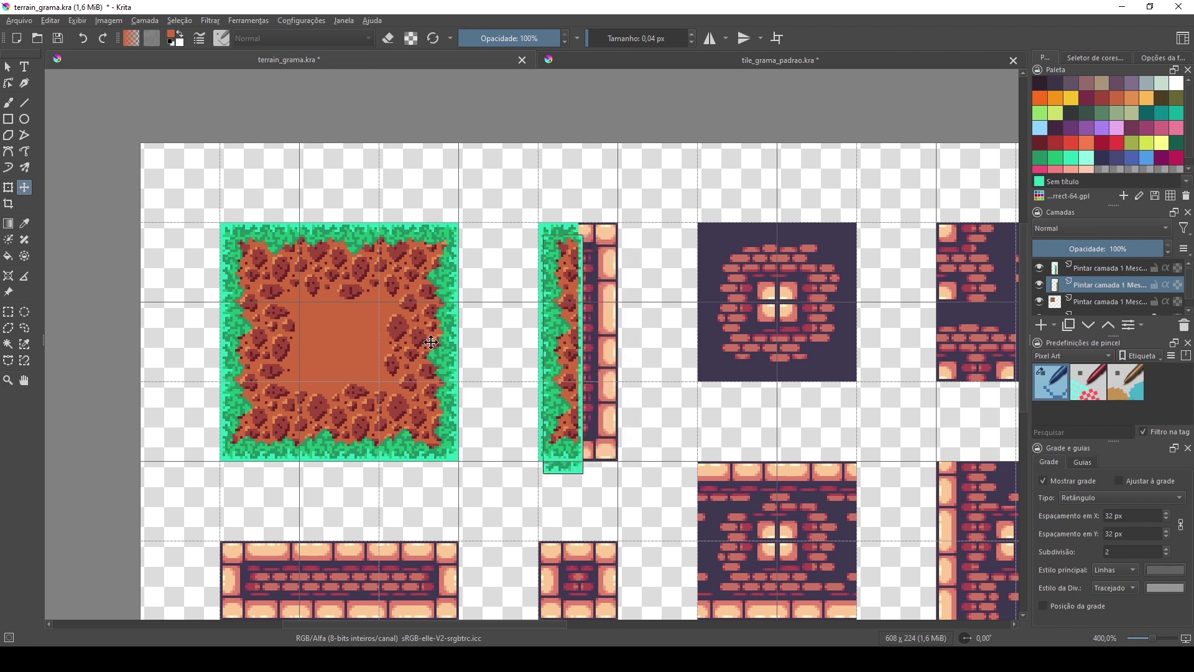
pyautogui.hotkey('ctrl', 'shift', 'h')
pyautogui.moveTo(578, 408); pyautogui.dragTo(613, 396)
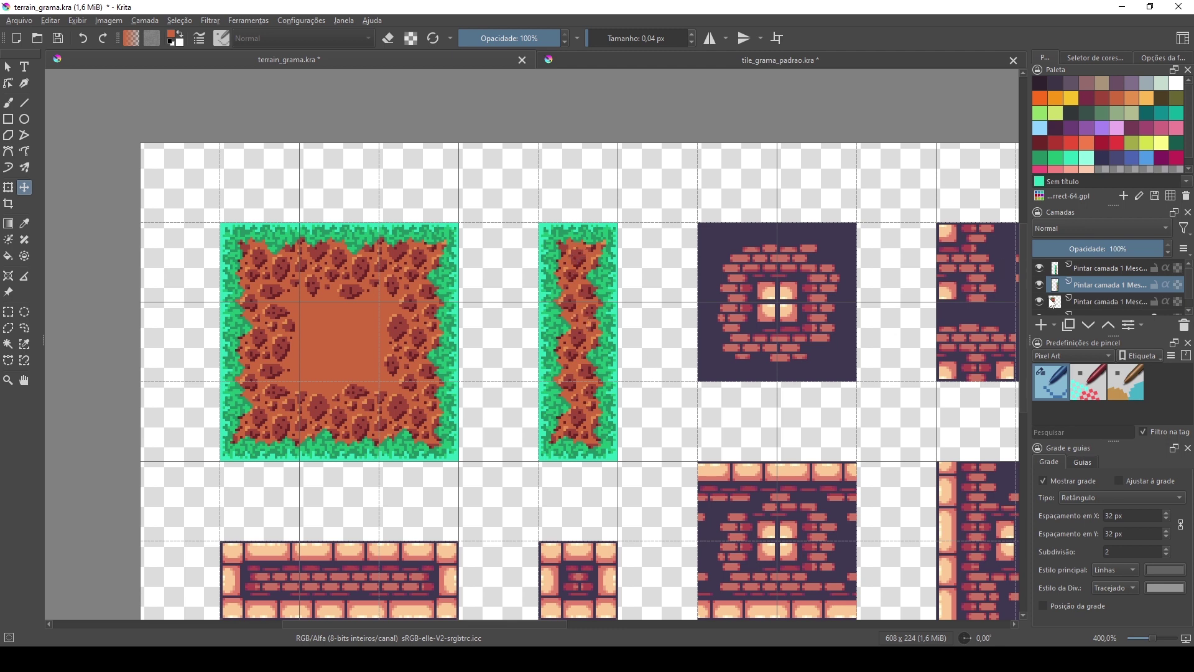
pyautogui.keyDown('ctrl'); pyautogui.click(1074, 273); pyautogui.keyUp('ctrl')
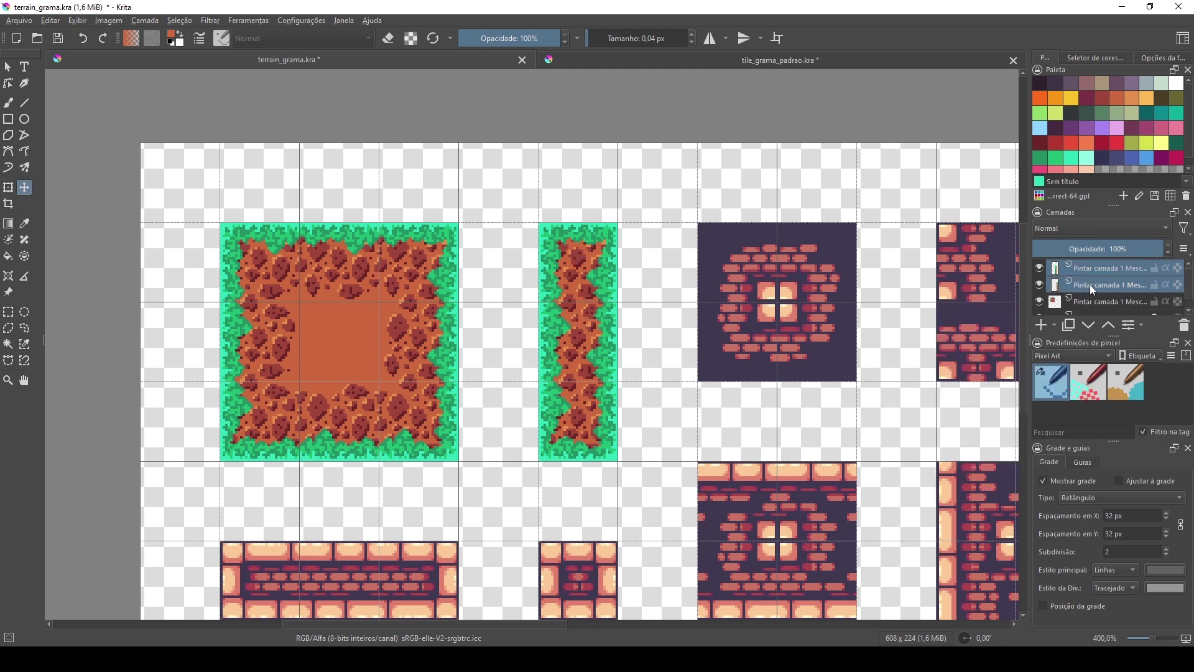
pyautogui.hotkey('ctrl', 'e')
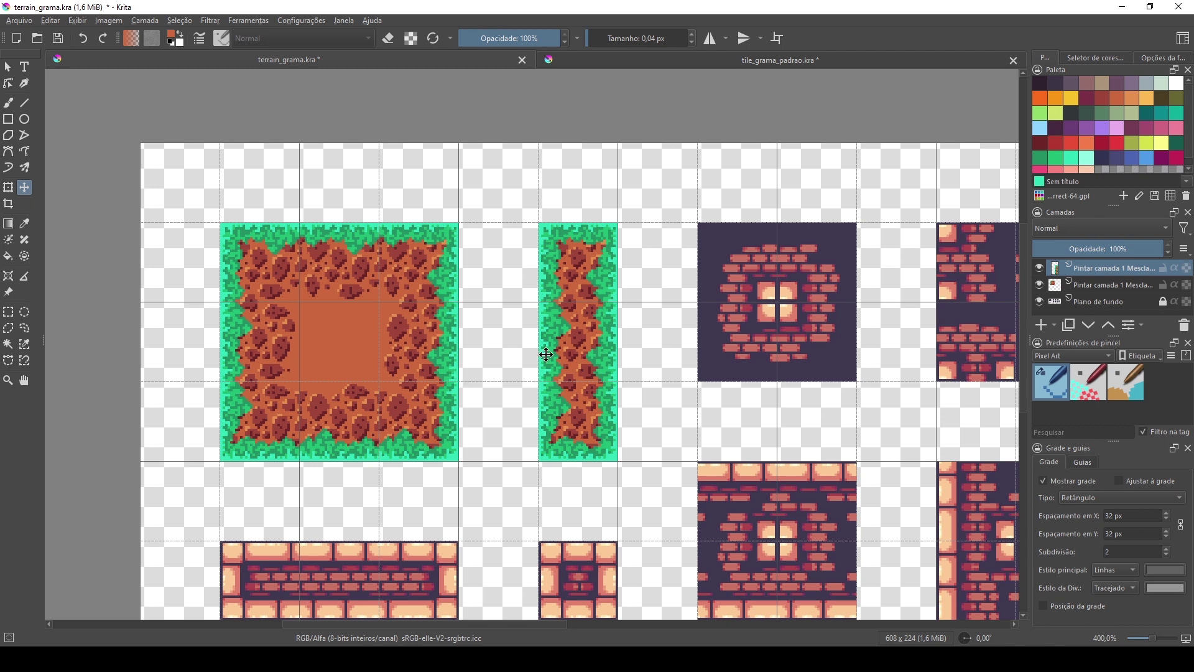
# - Copy the large block's bottom edge strip, 96 by 16 px, from the block's layer to a new layer
pyautogui.moveTo(488, 493); pyautogui.dragTo(569, 383)
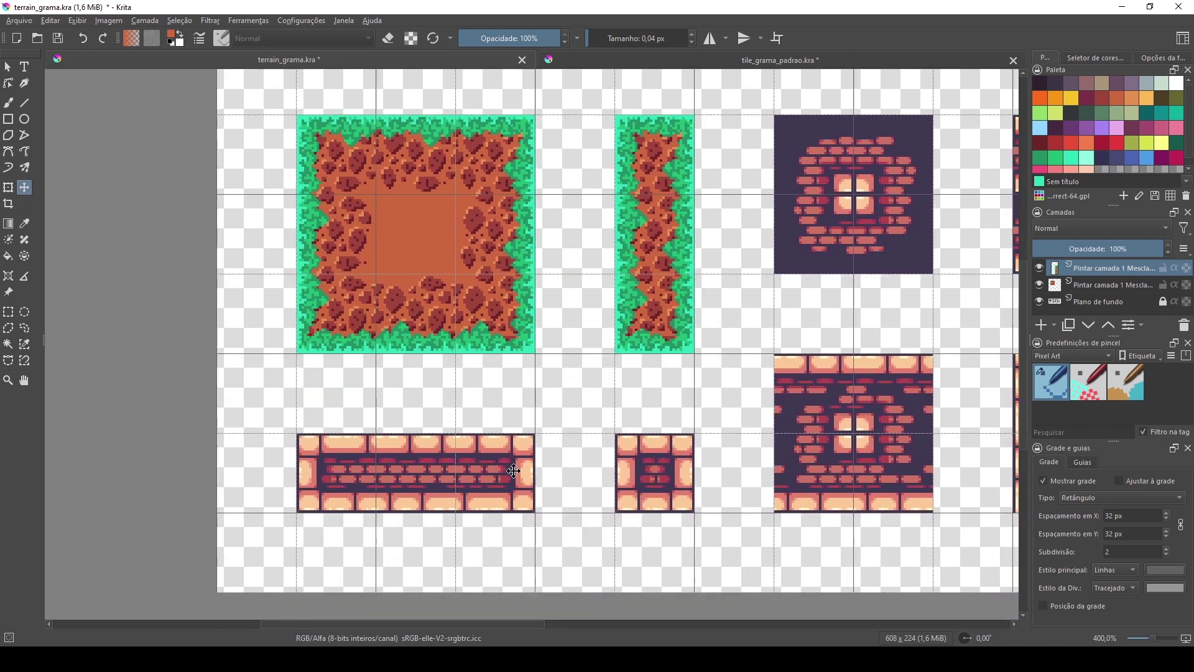
pyautogui.click(8, 311)
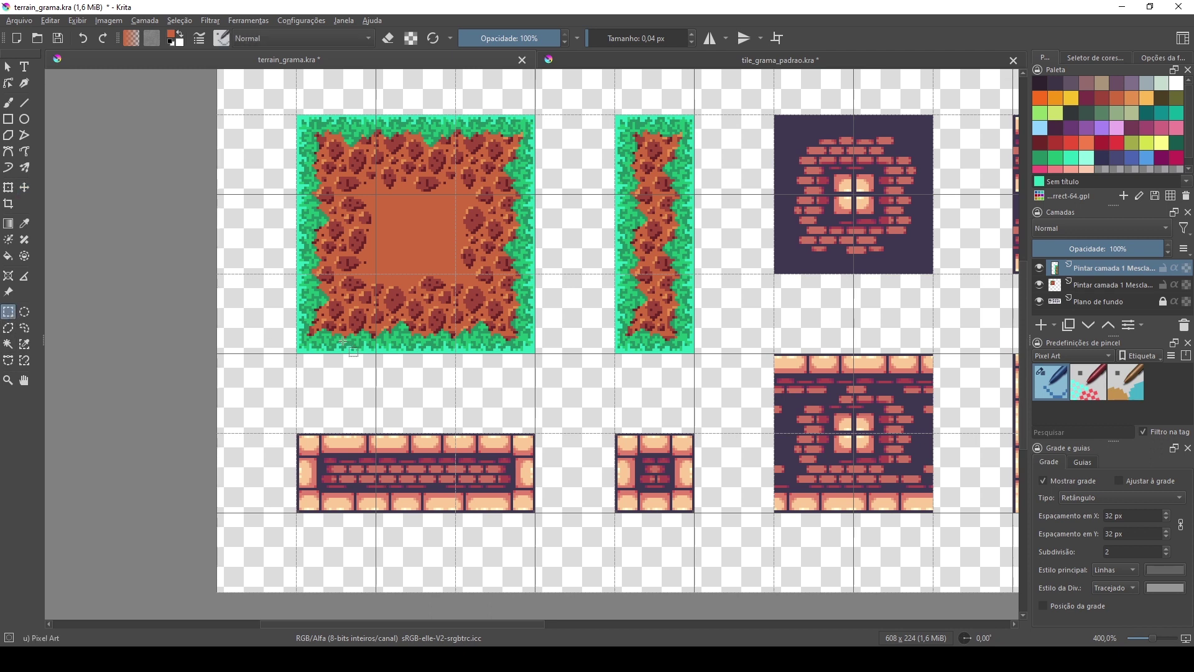
pyautogui.moveTo(296, 318); pyautogui.dragTo(536, 352)
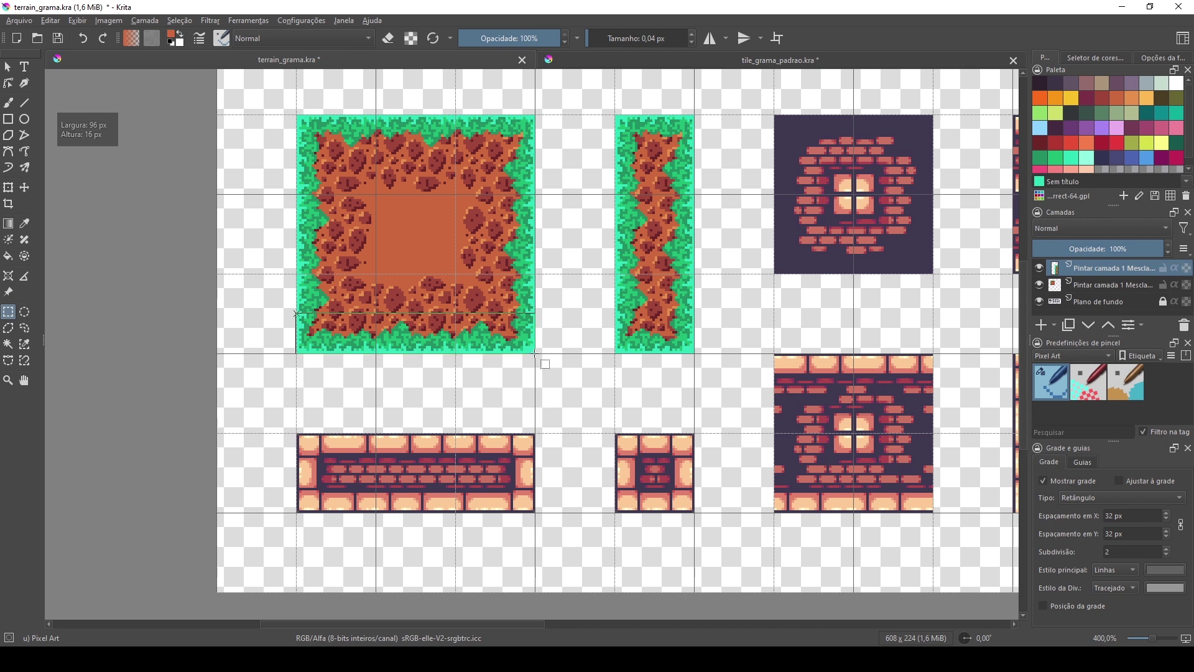
pyautogui.moveTo(538, 357); pyautogui.dragTo(535, 354)
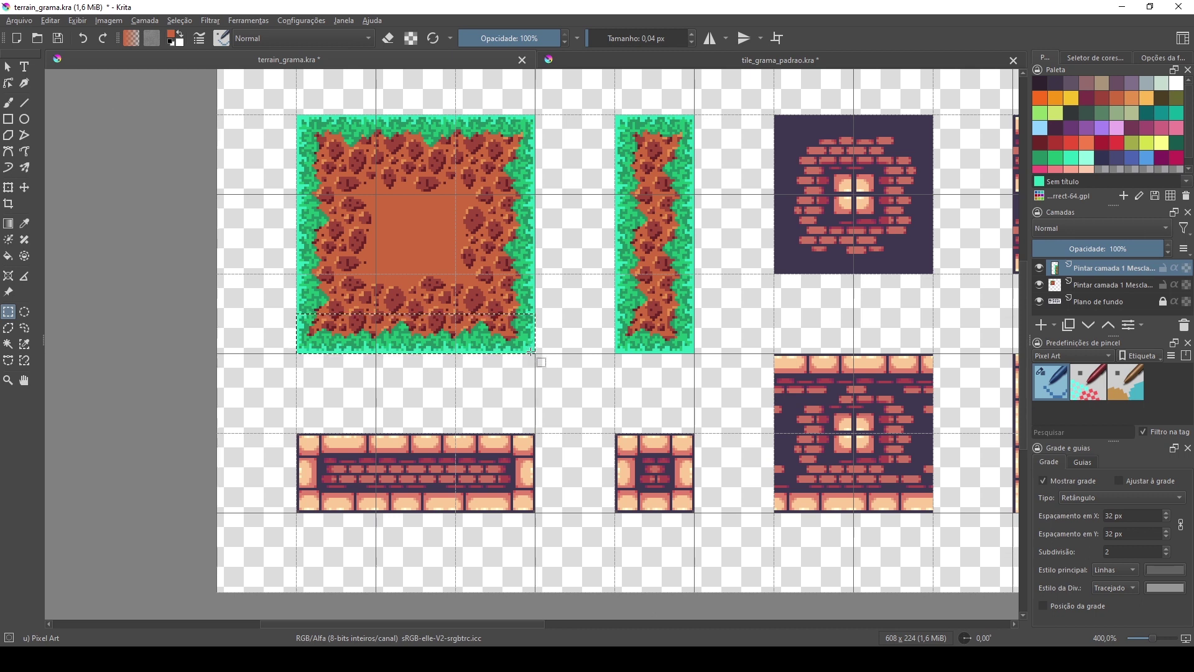
pyautogui.hotkey('ctrl', 'alt', 'j')
pyautogui.click(1080, 289)
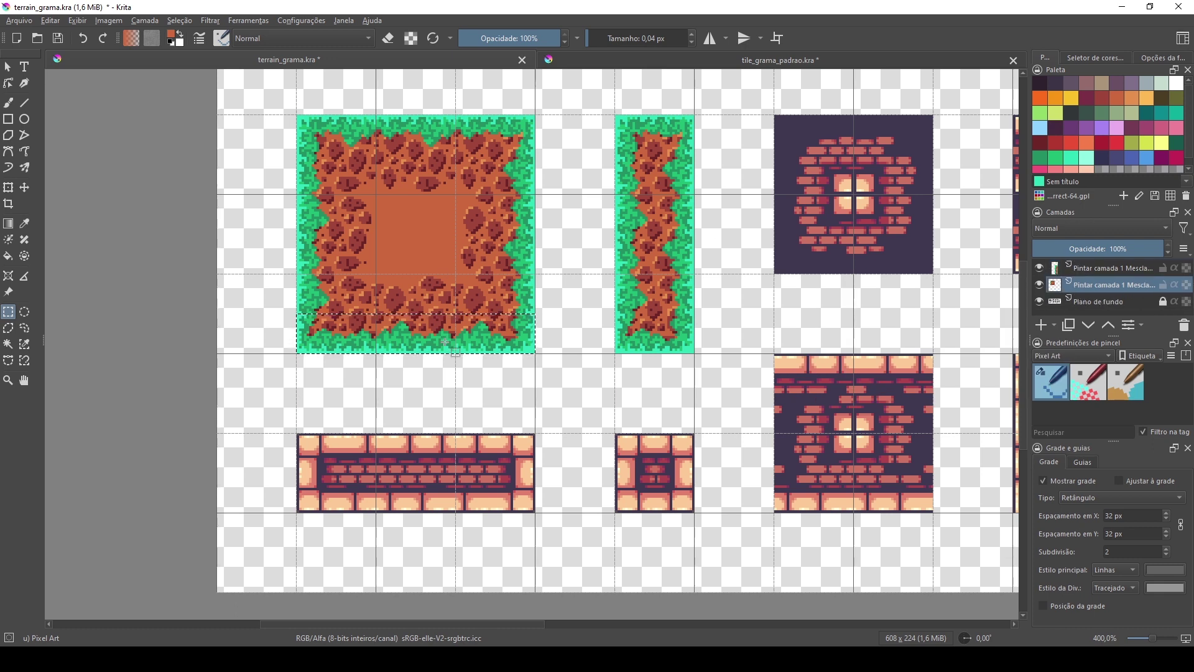
pyautogui.hotkey('ctrl', 'alt', 'j')
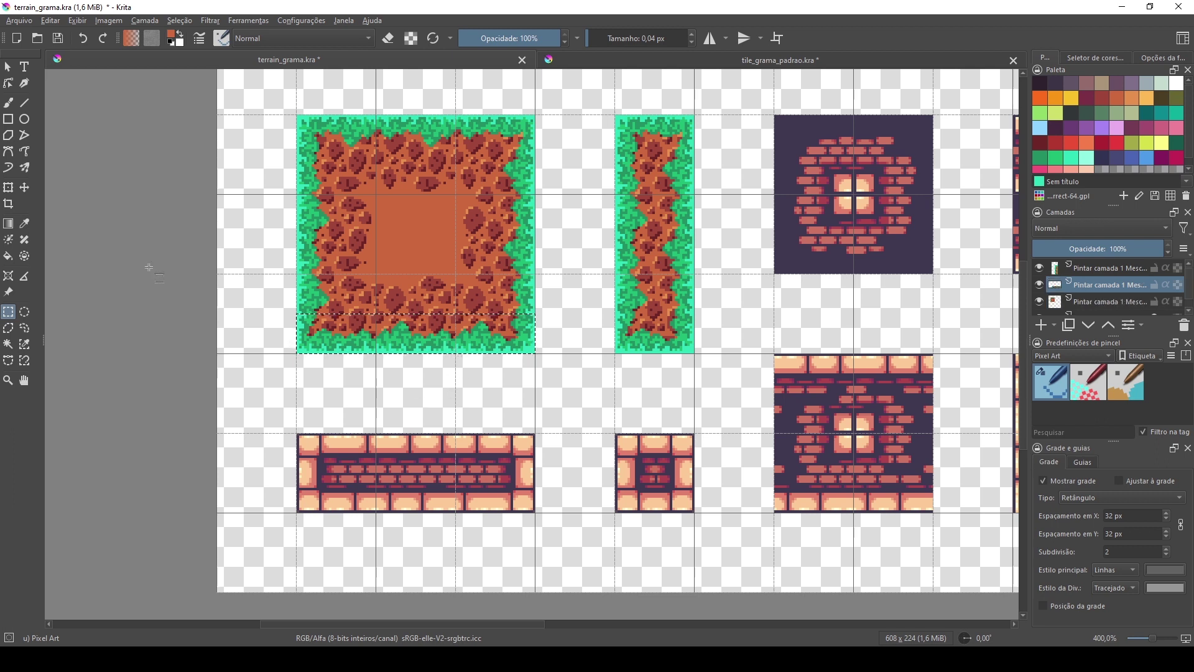
# - Place the copied bottom strip over the lower half of the horizontal brick bar and clear the selection
pyautogui.click(26, 188)
pyautogui.moveTo(413, 352); pyautogui.dragTo(419, 505)
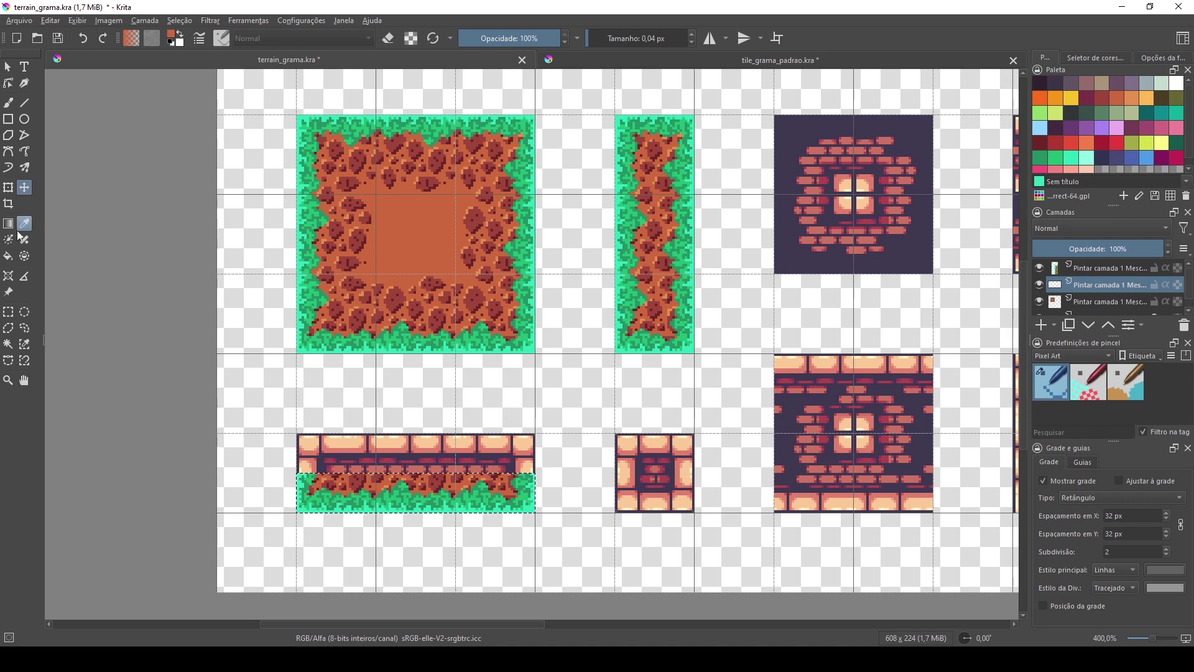
pyautogui.click(8, 312)
pyautogui.click(460, 407)
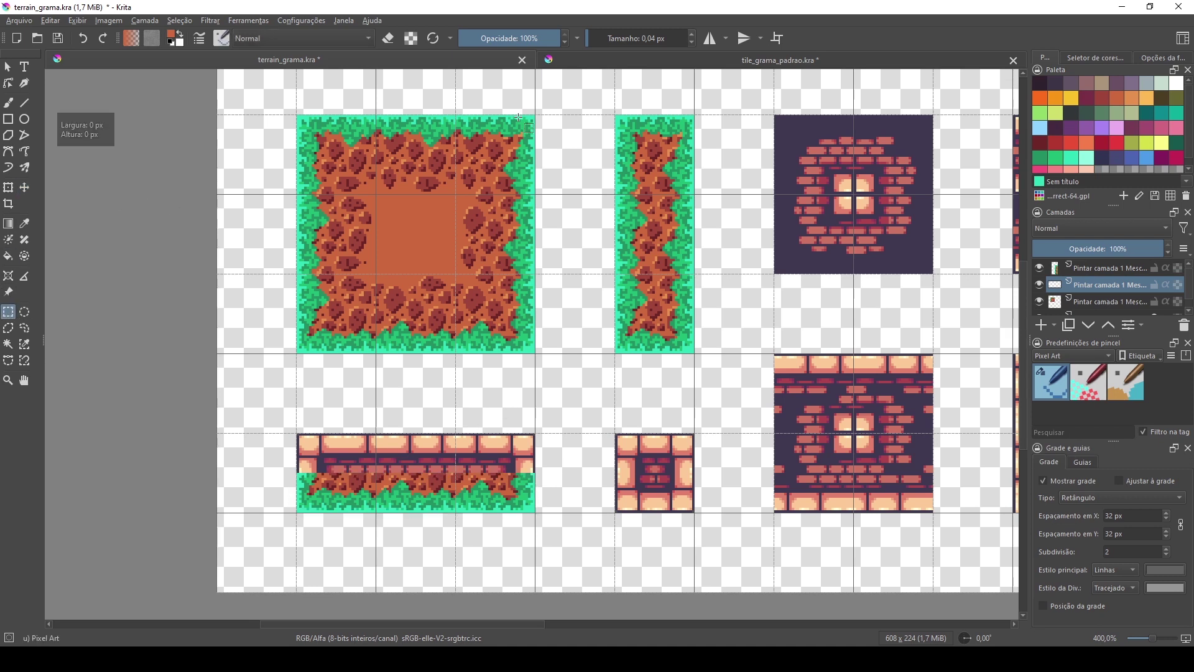
pyautogui.moveTo(533, 116); pyautogui.dragTo(298, 154)
pyautogui.click(560, 177)
pyautogui.scroll(1, 302, 142)
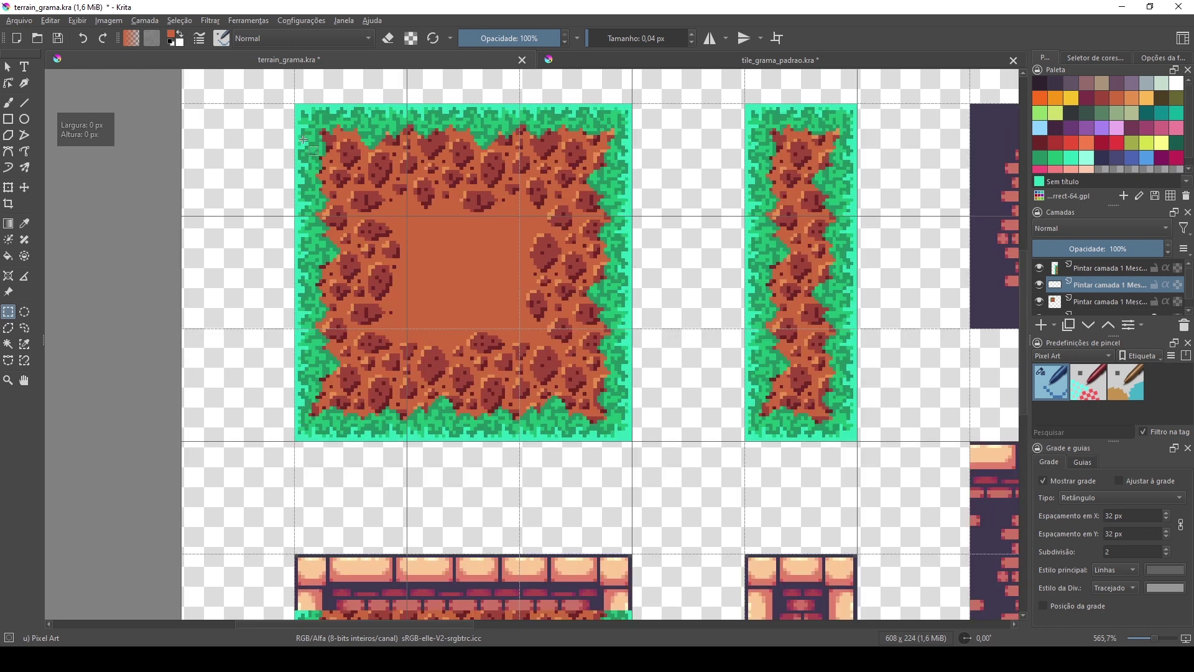
pyautogui.moveTo(294, 100); pyautogui.dragTo(334, 150)
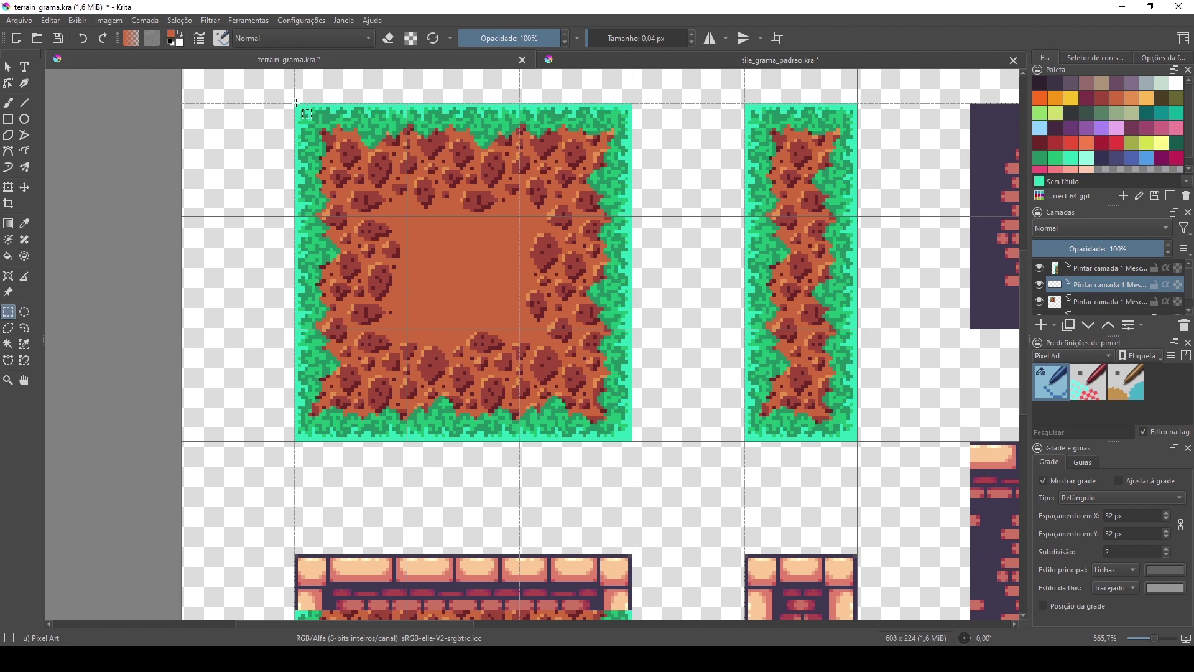
pyautogui.moveTo(296, 104); pyautogui.dragTo(632, 160)
pyautogui.click(672, 195)
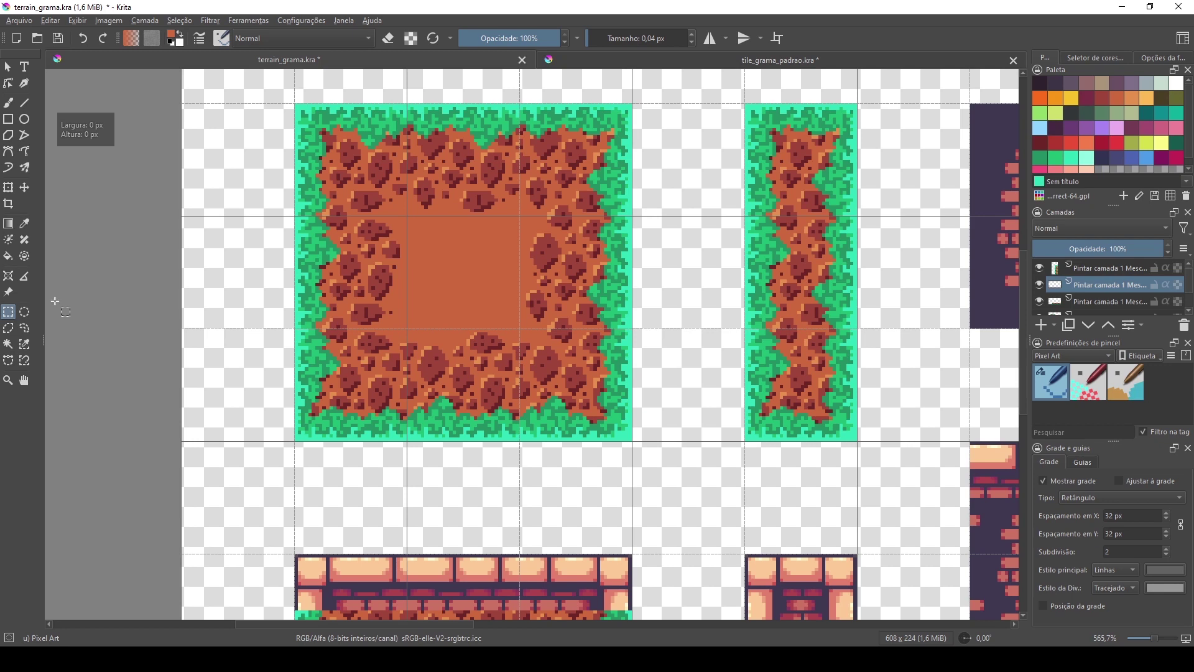
pyautogui.click(22, 190)
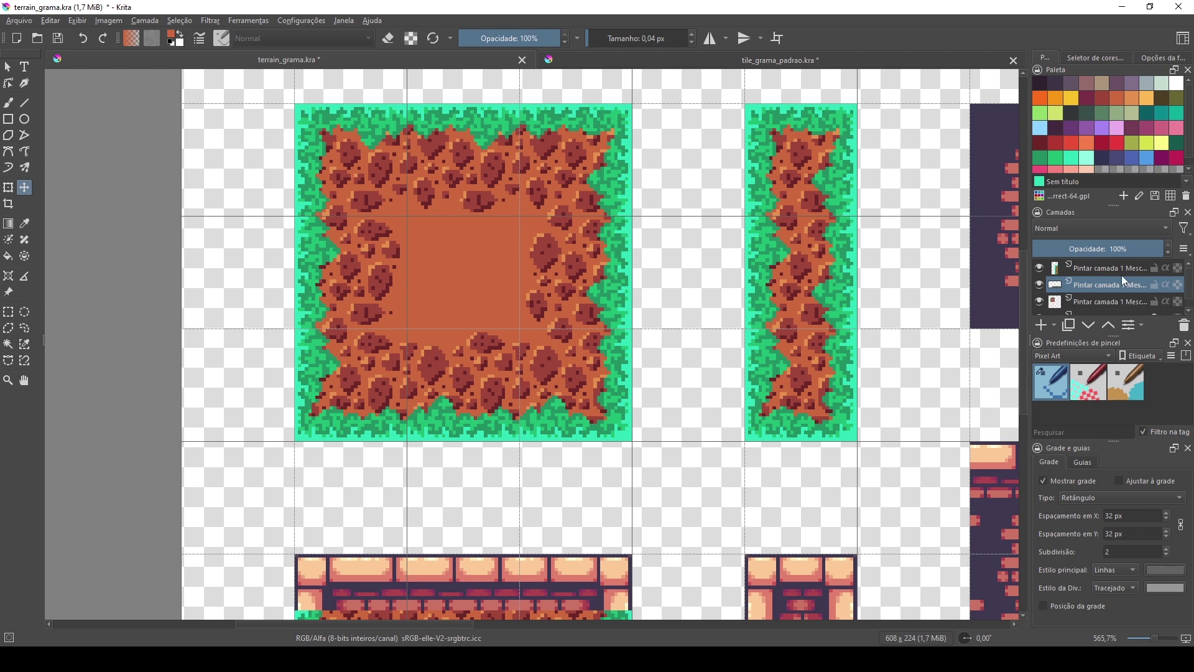
# - Copy the large block's full-width top edge strip, half a tile high, from the block's layer to a new layer
pyautogui.click(1105, 305)
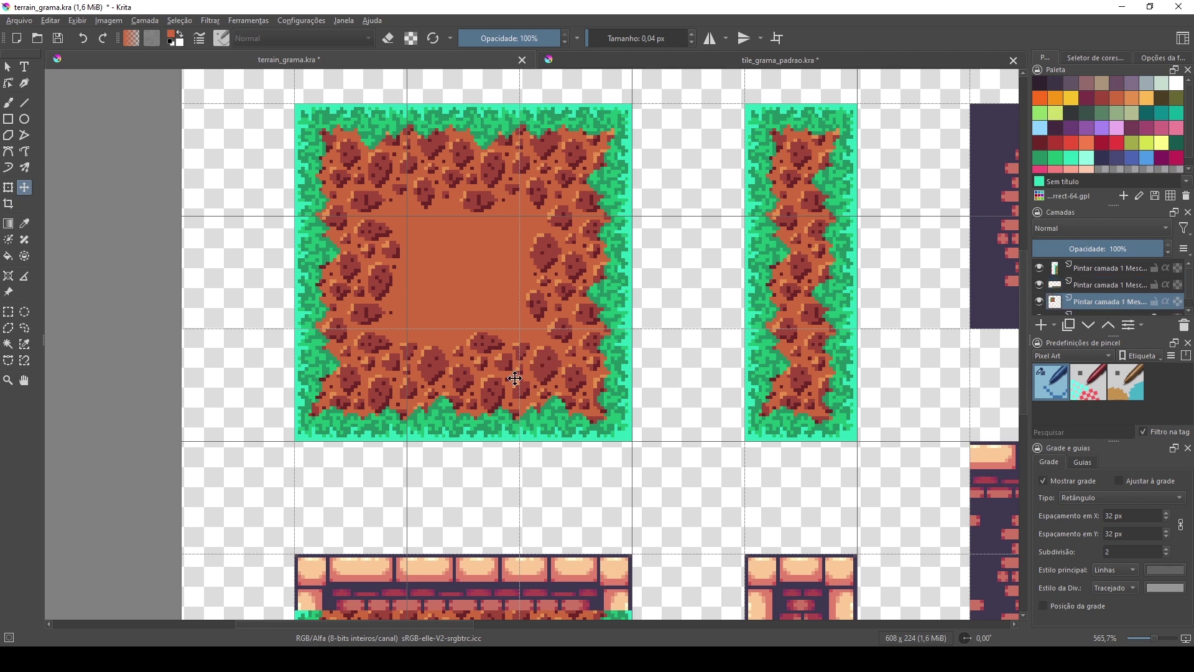
pyautogui.moveTo(512, 383); pyautogui.dragTo(513, 390)
pyautogui.click(8, 311)
pyautogui.moveTo(293, 110); pyautogui.dragTo(633, 167)
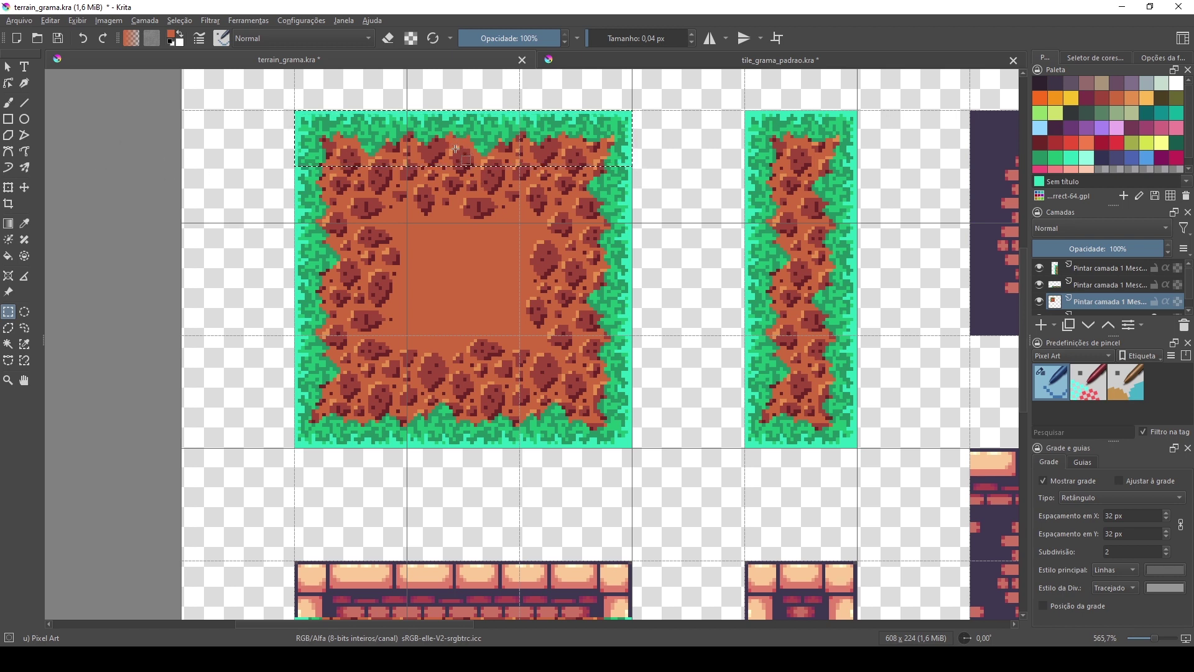
pyautogui.hotkey('ctrl', 'c')
pyautogui.hotkey('ctrl', 'v')
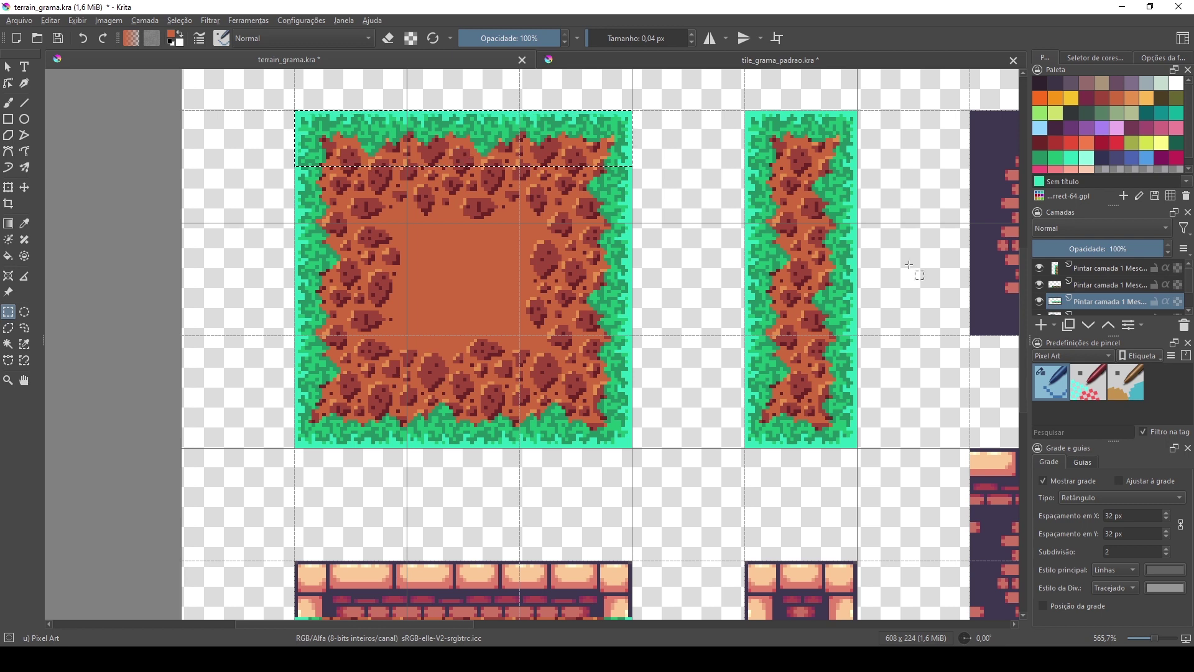
# - Place the copied top strip over the upper half of the horizontal brick bar, aligned to the grid
pyautogui.click(24, 187)
pyautogui.moveTo(423, 174); pyautogui.dragTo(404, 566)
pyautogui.moveTo(659, 498); pyautogui.dragTo(708, 208)
pyautogui.moveTo(612, 273); pyautogui.dragTo(627, 331)
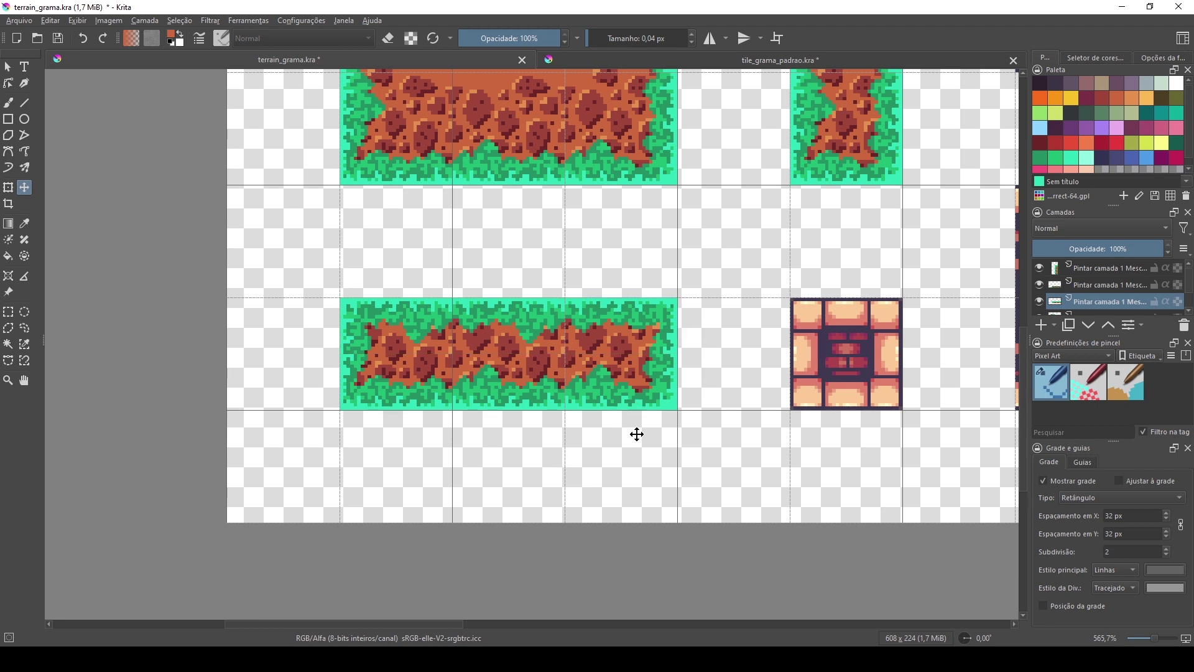
# - Merge all the grass terrain layers above the background into one layer and check it by toggling its visibility
pyautogui.scroll(-2, 583, 383)
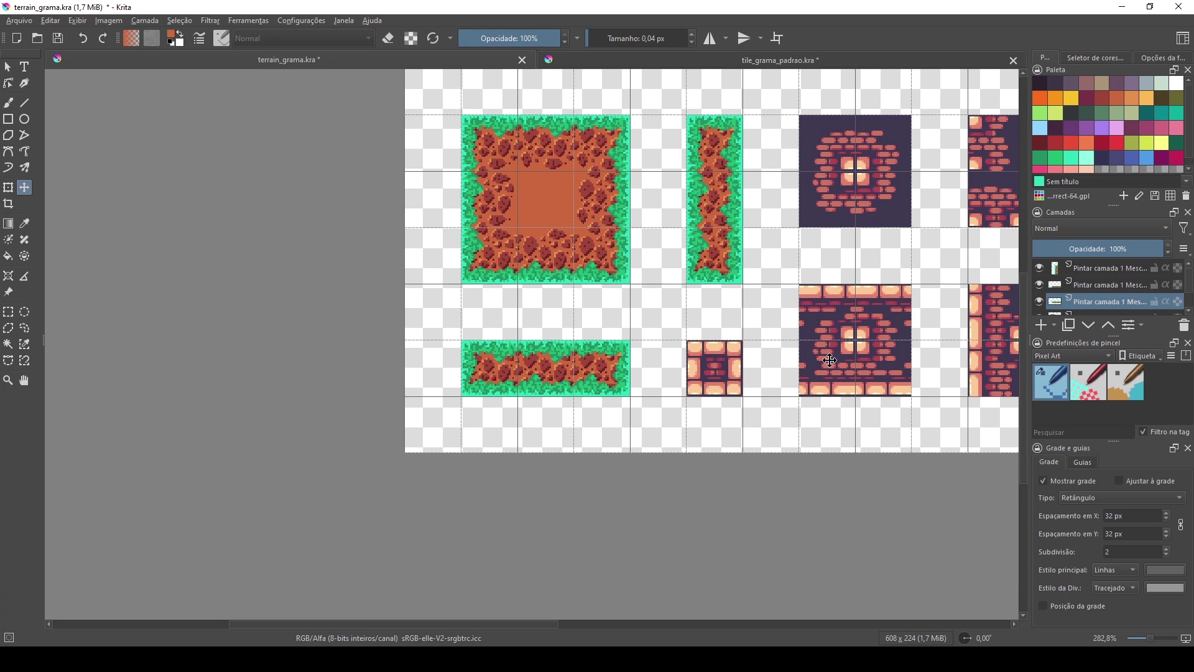
pyautogui.scroll(-1, 1092, 301)
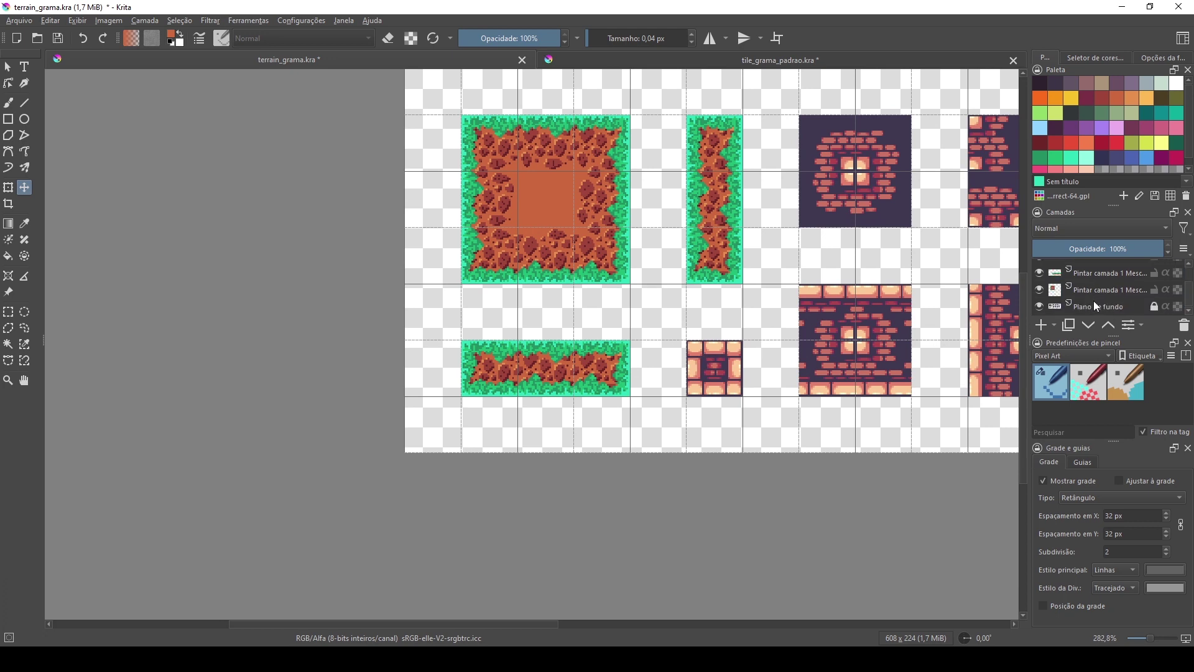
pyautogui.click(1096, 290)
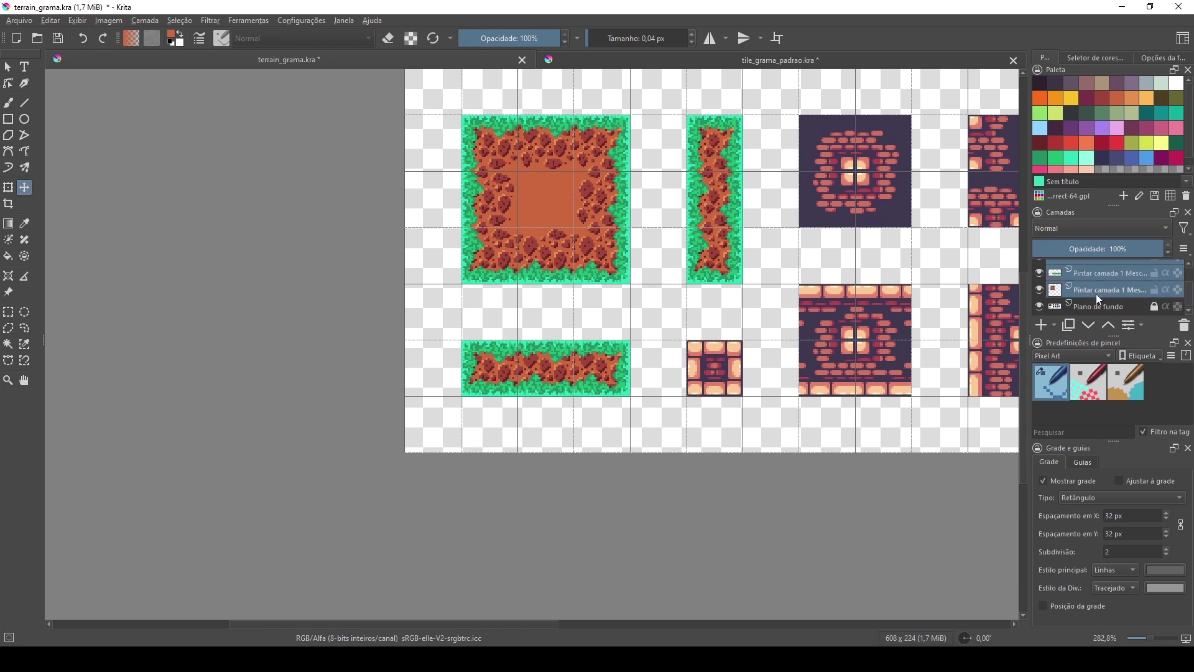
pyautogui.hotkey('ctrl', 'e')
pyautogui.click(1040, 268)
pyautogui.click(1040, 268)
pyautogui.click(1039, 268)
pyautogui.click(1040, 268)
# - Copy the horizontal grass bar's right end, half a tile wide, to a new layer and place it over the small brick square's right half
pyautogui.scroll(2, 629, 389)
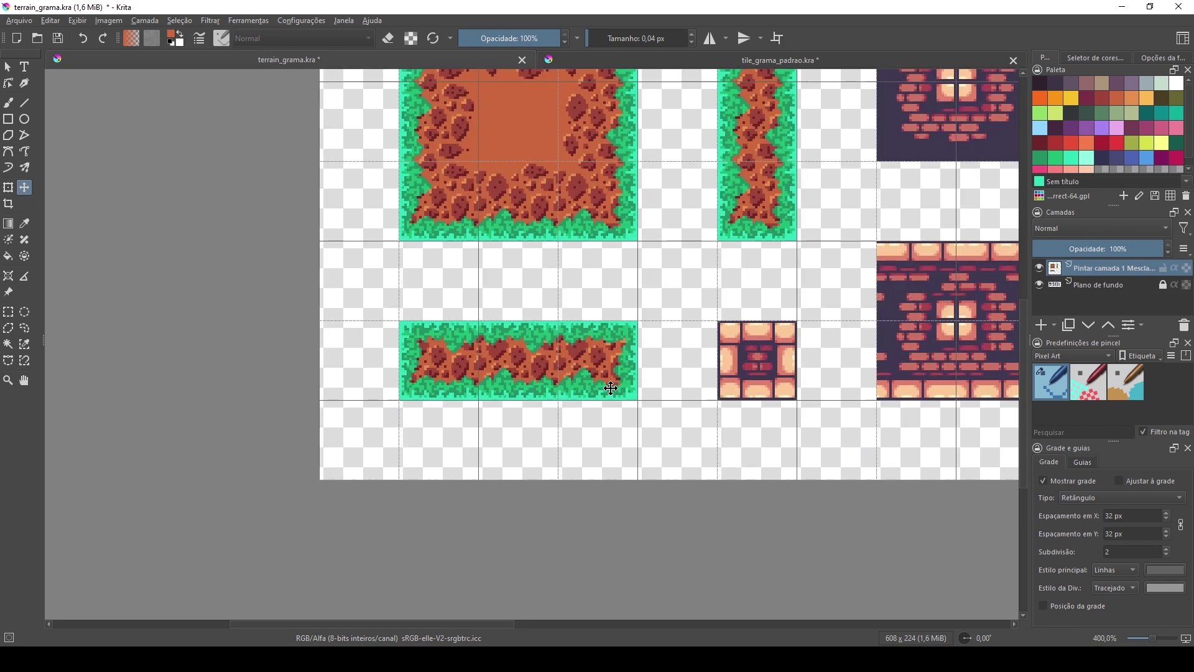
pyautogui.click(17, 314)
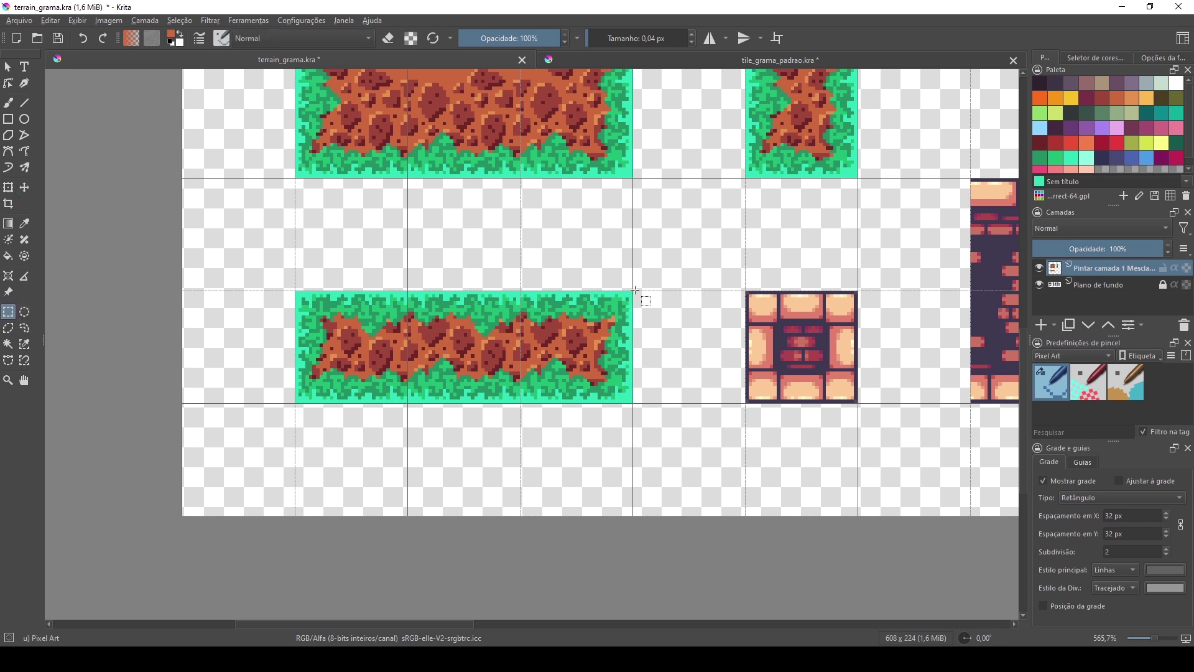
pyautogui.moveTo(634, 290); pyautogui.dragTo(592, 403)
pyautogui.moveTo(592, 402); pyautogui.dragTo(577, 403)
pyautogui.hotkey('ctrl', 'alt', 'j')
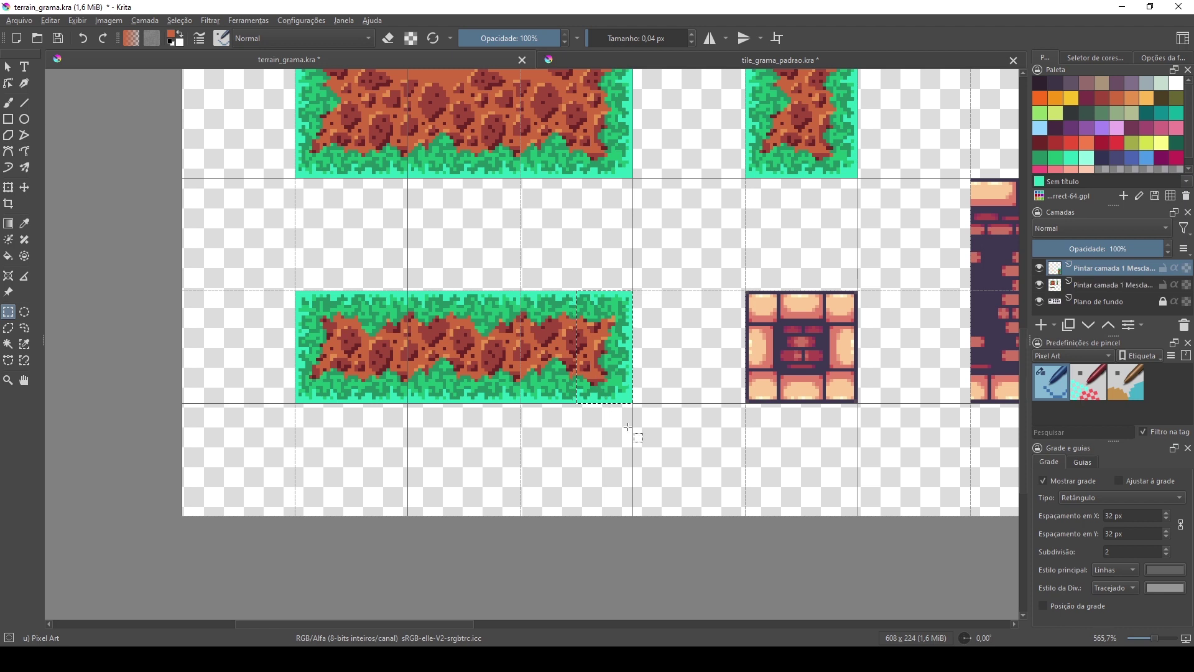
pyautogui.click(59, 115)
pyautogui.moveTo(536, 361); pyautogui.dragTo(813, 365)
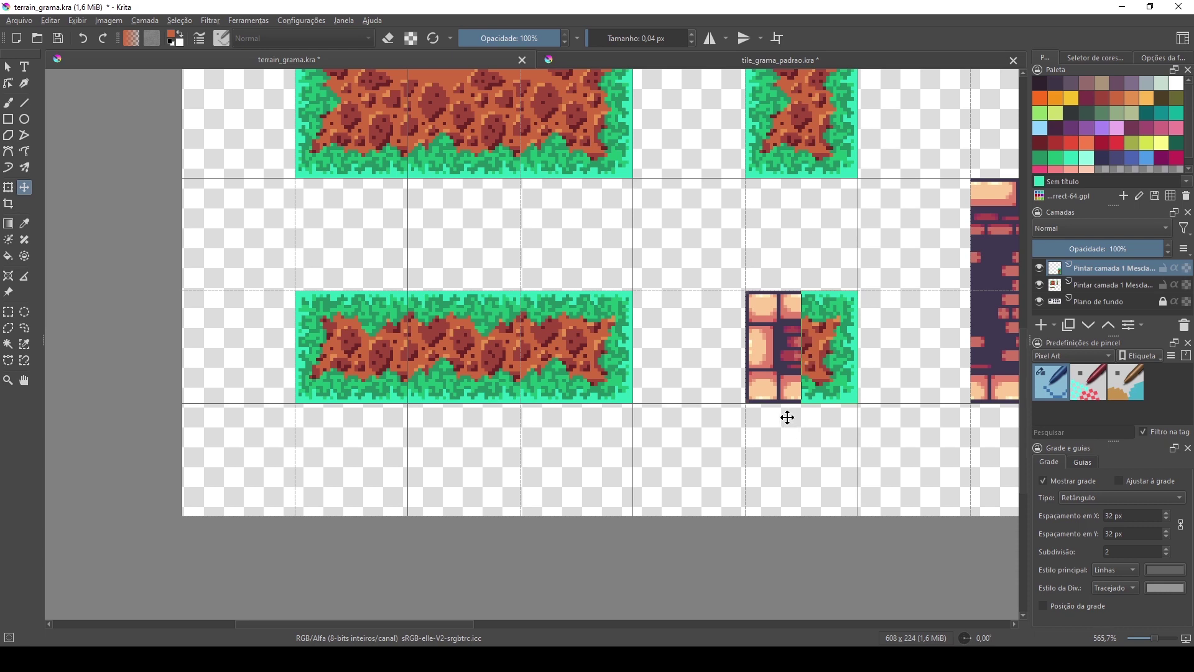
pyautogui.press('Up')
# - Copy the horizontal grass bar's left end, half a tile wide, to a new layer and place it over the small brick square's left half
pyautogui.click(1086, 286)
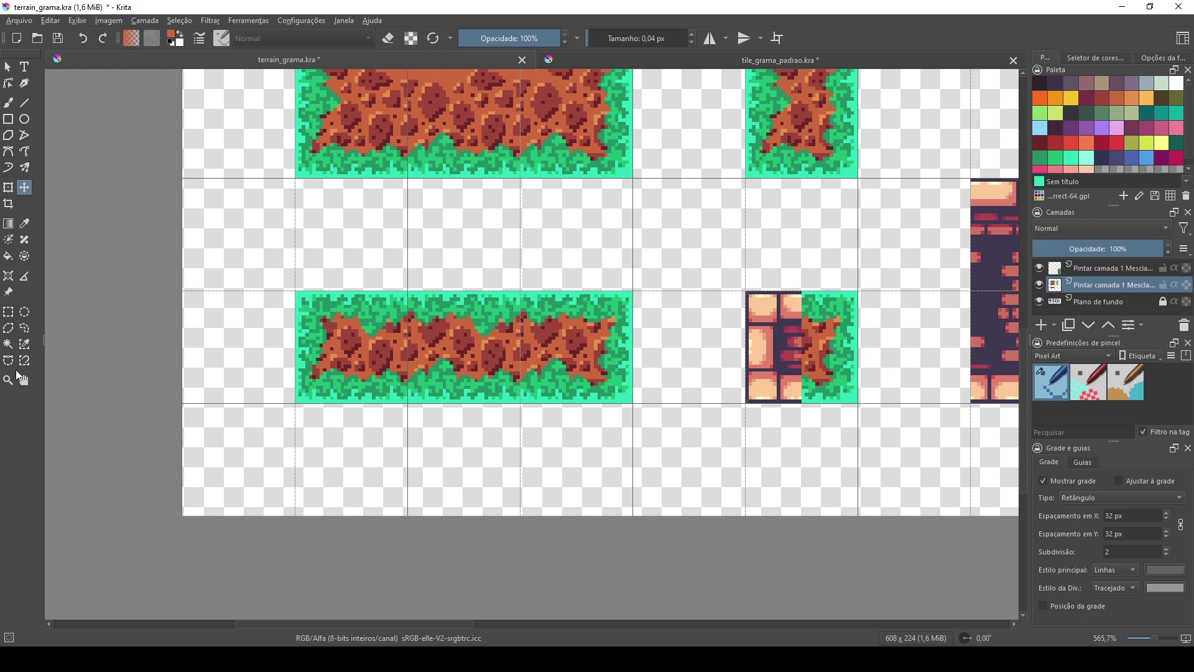
pyautogui.click(8, 312)
pyautogui.moveTo(295, 291); pyautogui.dragTo(351, 404)
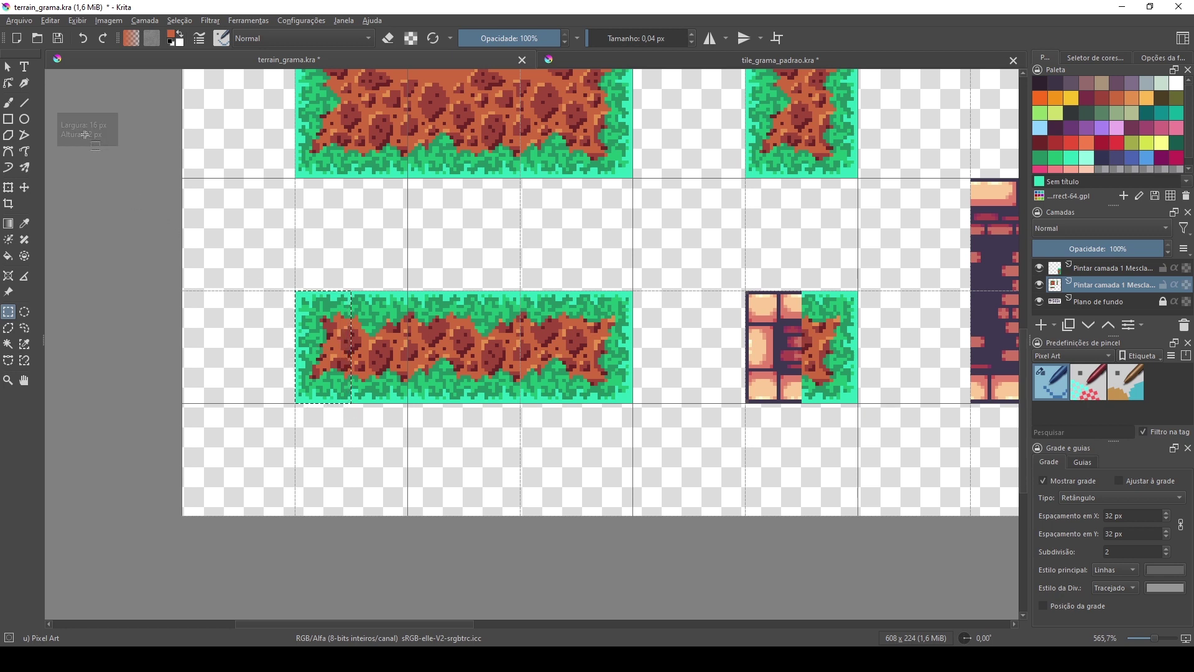
pyautogui.hotkey('ctrl', 'alt', 'j')
pyautogui.click(178, 312)
pyautogui.click(24, 187)
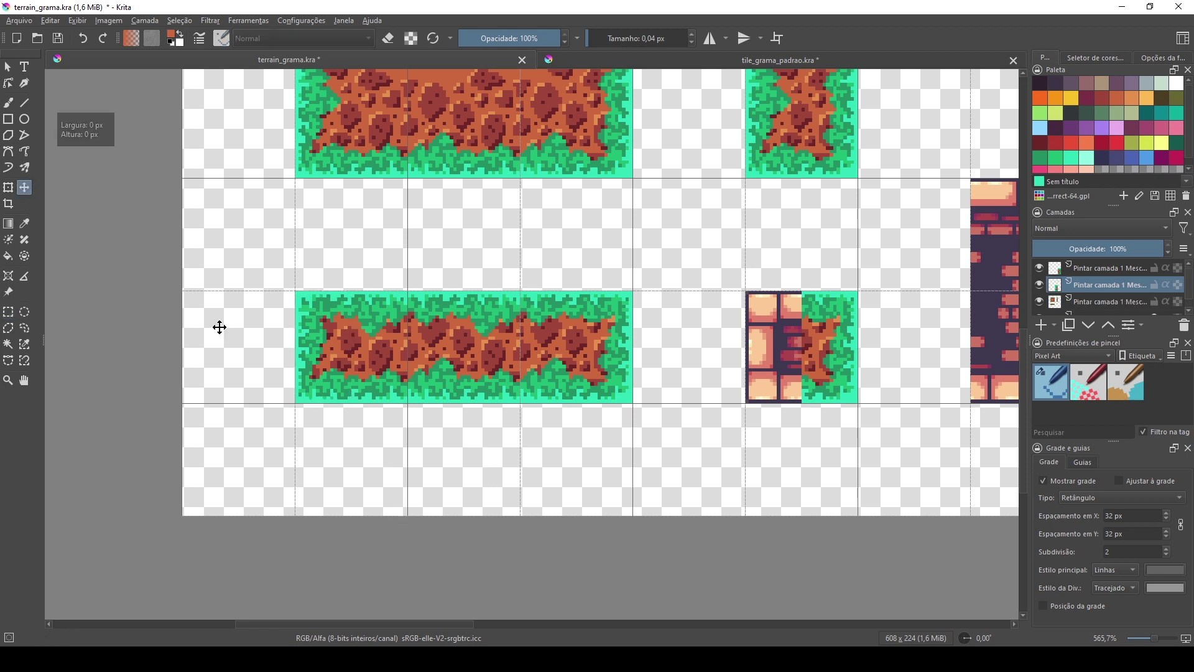
pyautogui.moveTo(351, 365); pyautogui.dragTo(798, 364)
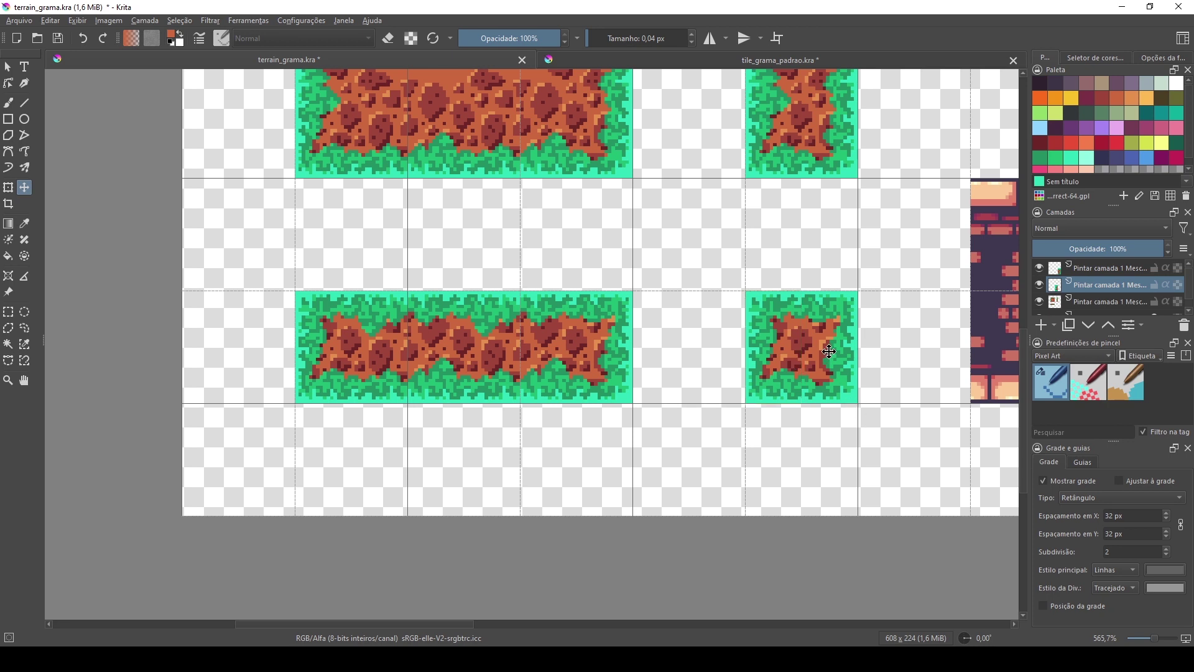
# - Merge all the terrain layers above the background into one layer and check it by toggling its visibility
pyautogui.scroll(-2, 753, 376)
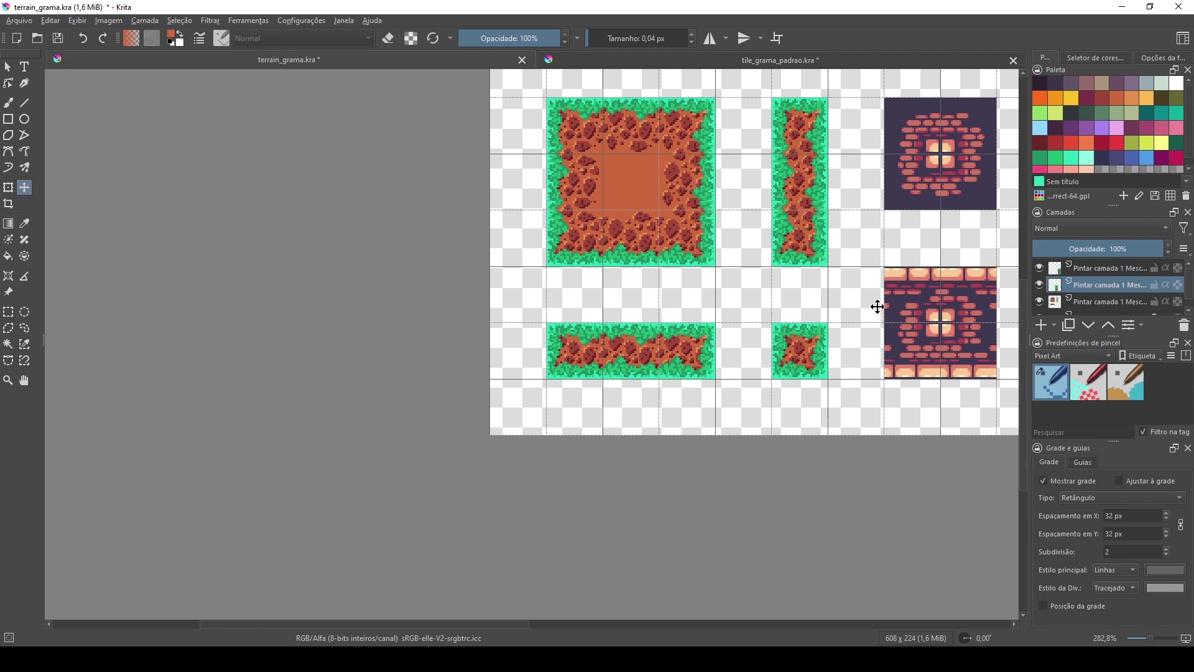
pyautogui.scroll(-2, 1098, 276)
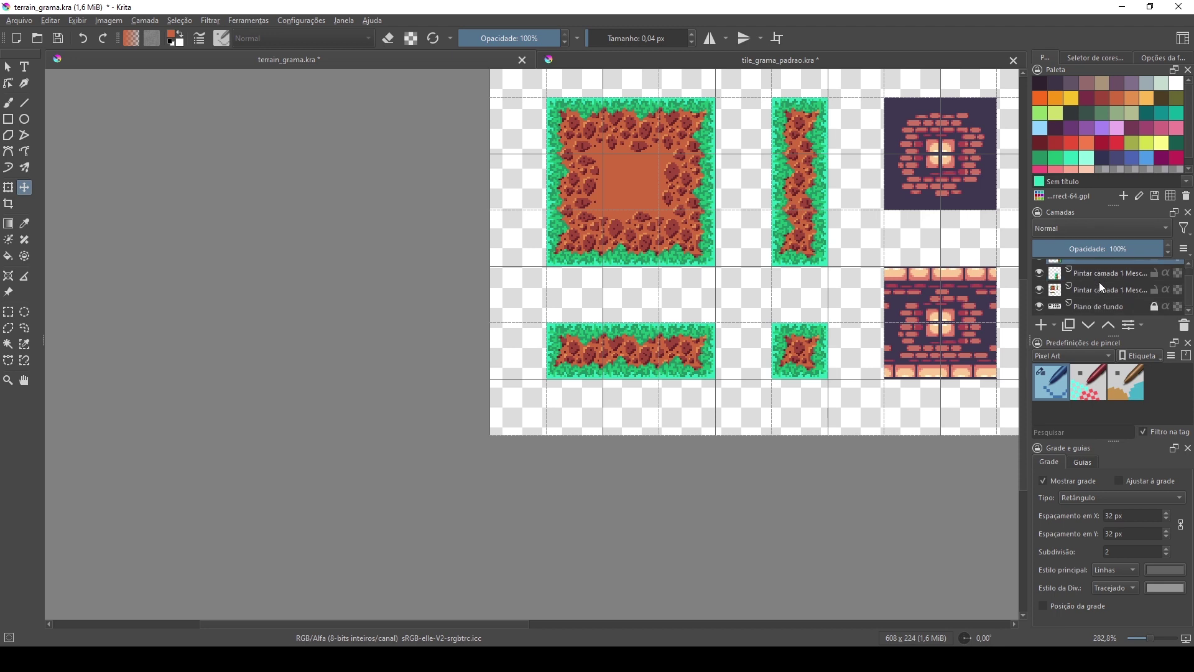
pyautogui.keyDown('shift'); pyautogui.click(1097, 289); pyautogui.keyUp('shift')
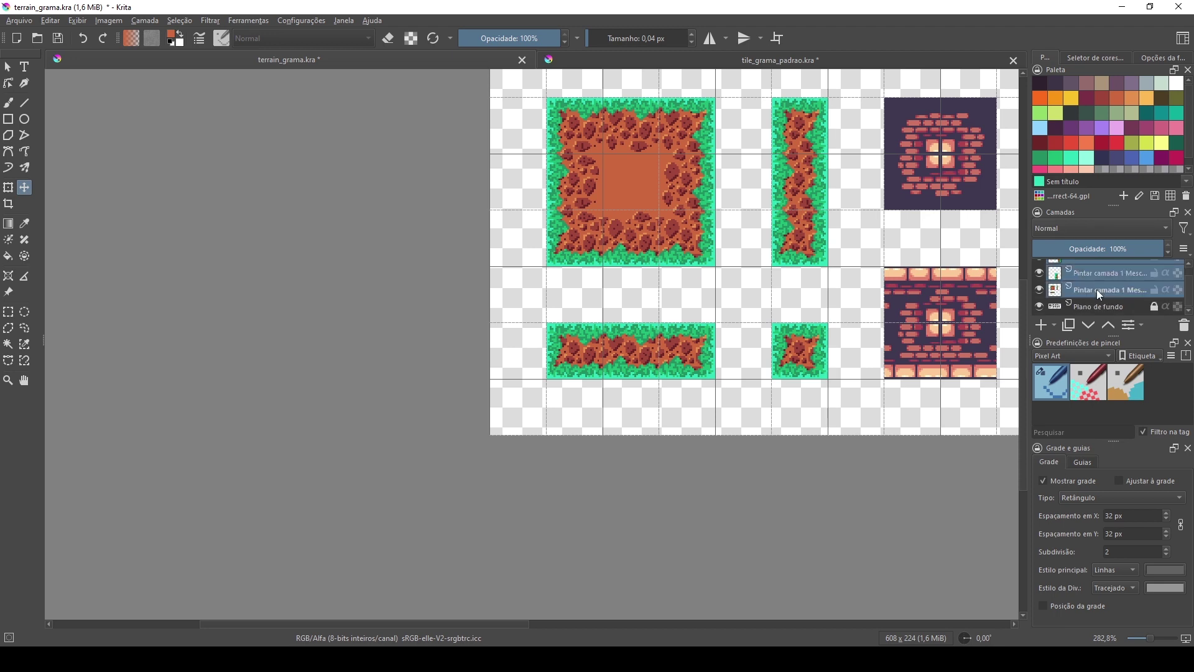
pyautogui.hotkey('ctrl', 'e')
pyautogui.click(1039, 268)
pyautogui.click(1040, 268)
# - Add a new paint layer and outline a medium green grass patch over the upper-left of the first brick tile's four central light bricks
pyautogui.moveTo(859, 253); pyautogui.dragTo(492, 363)
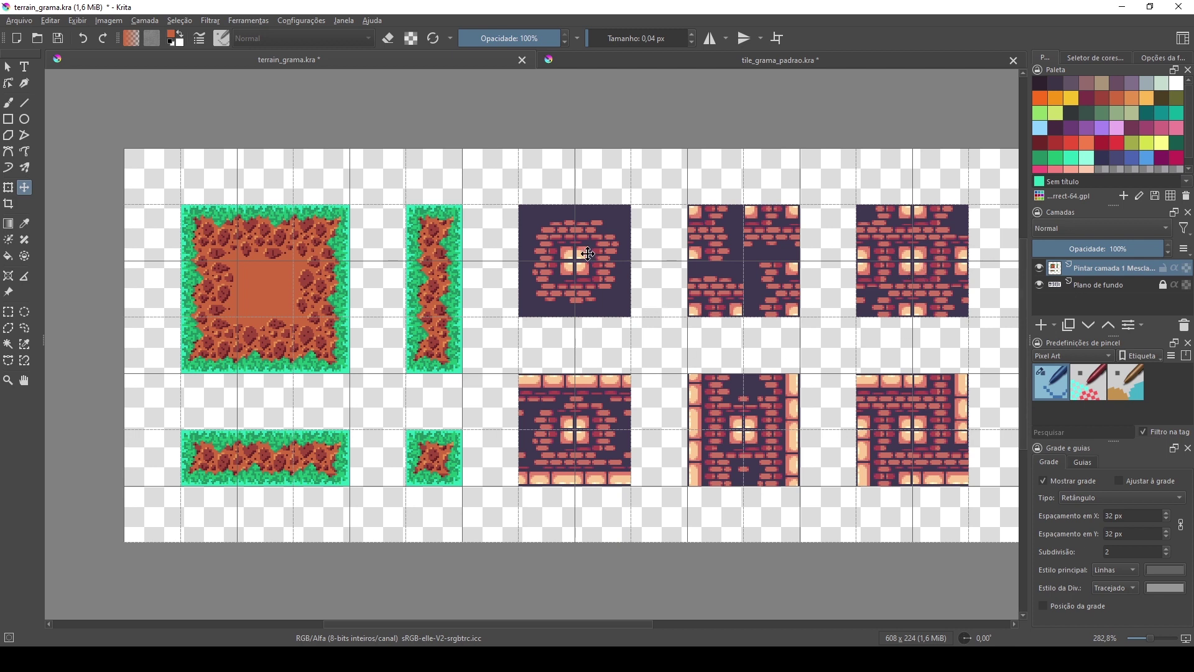
pyautogui.click(1043, 328)
pyautogui.scroll(1, 584, 259)
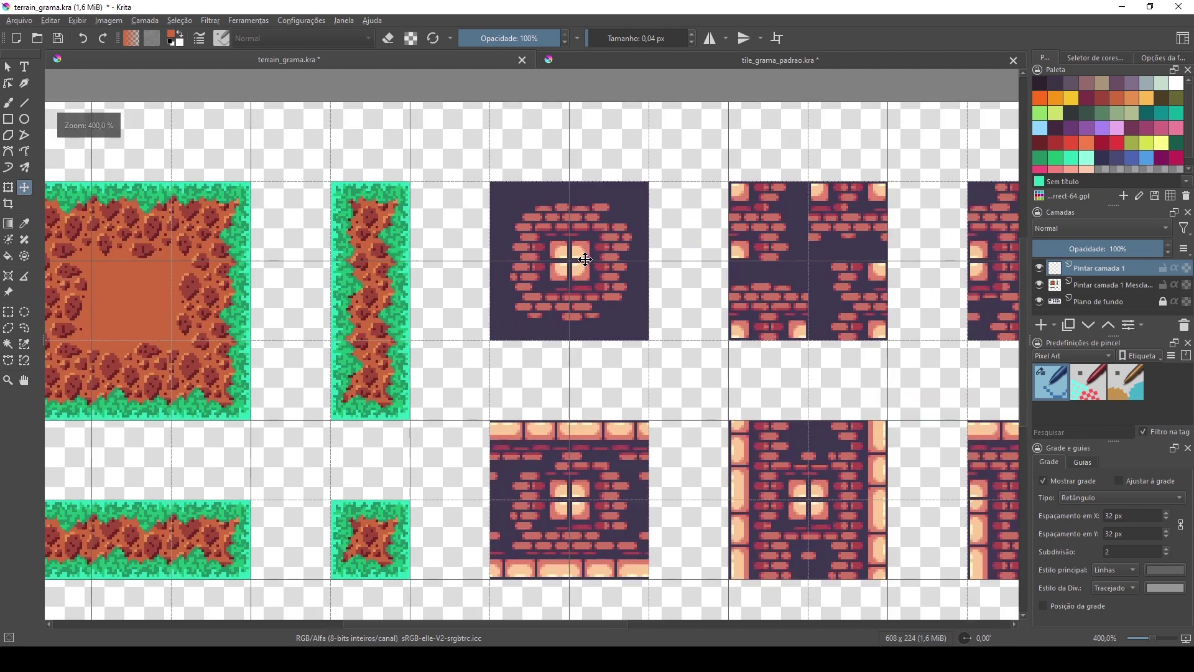
pyautogui.scroll(2, 584, 259)
pyautogui.scroll(1, 585, 260)
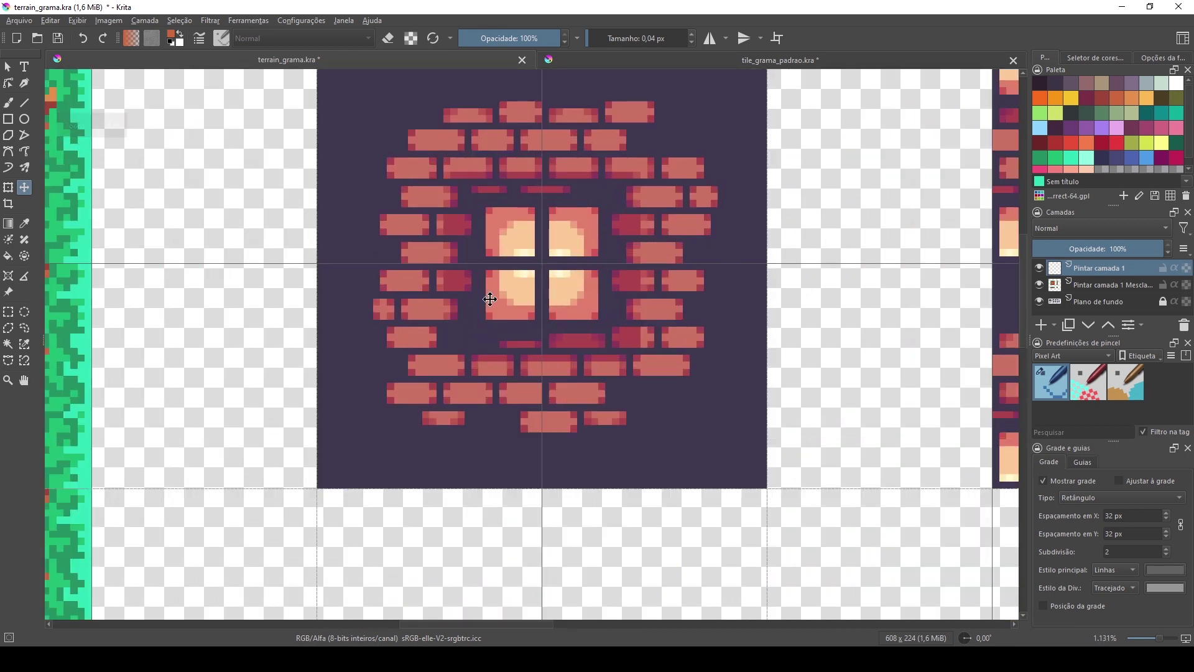
pyautogui.moveTo(512, 267); pyautogui.dragTo(570, 405)
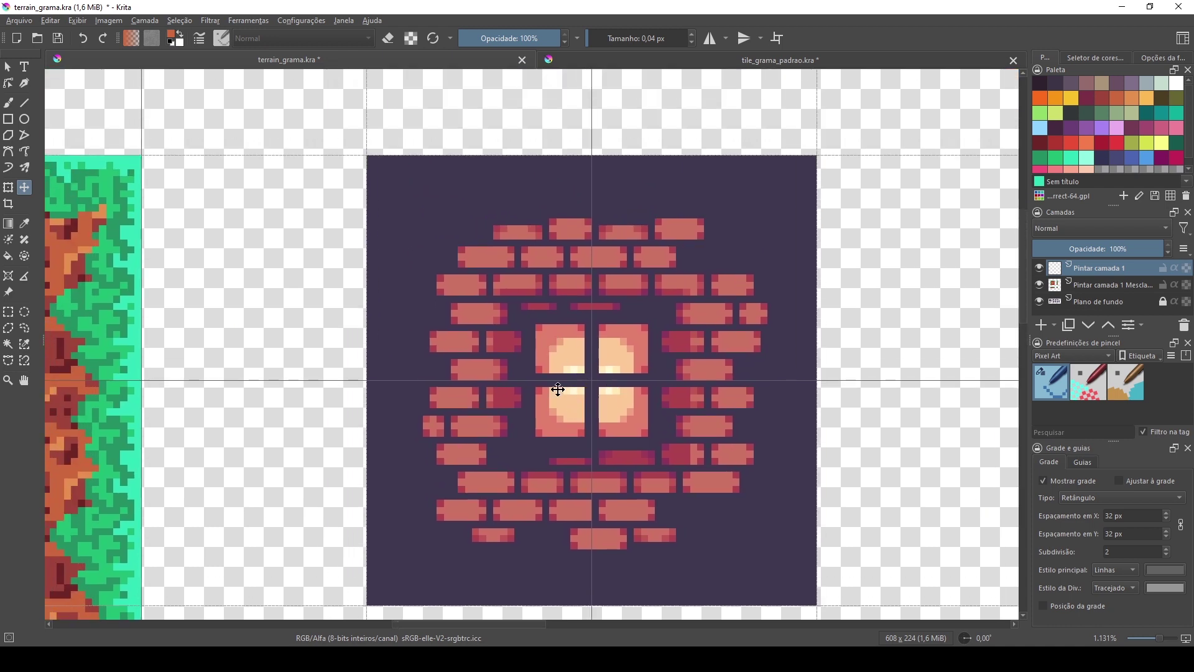
pyautogui.moveTo(235, 413); pyautogui.dragTo(368, 368)
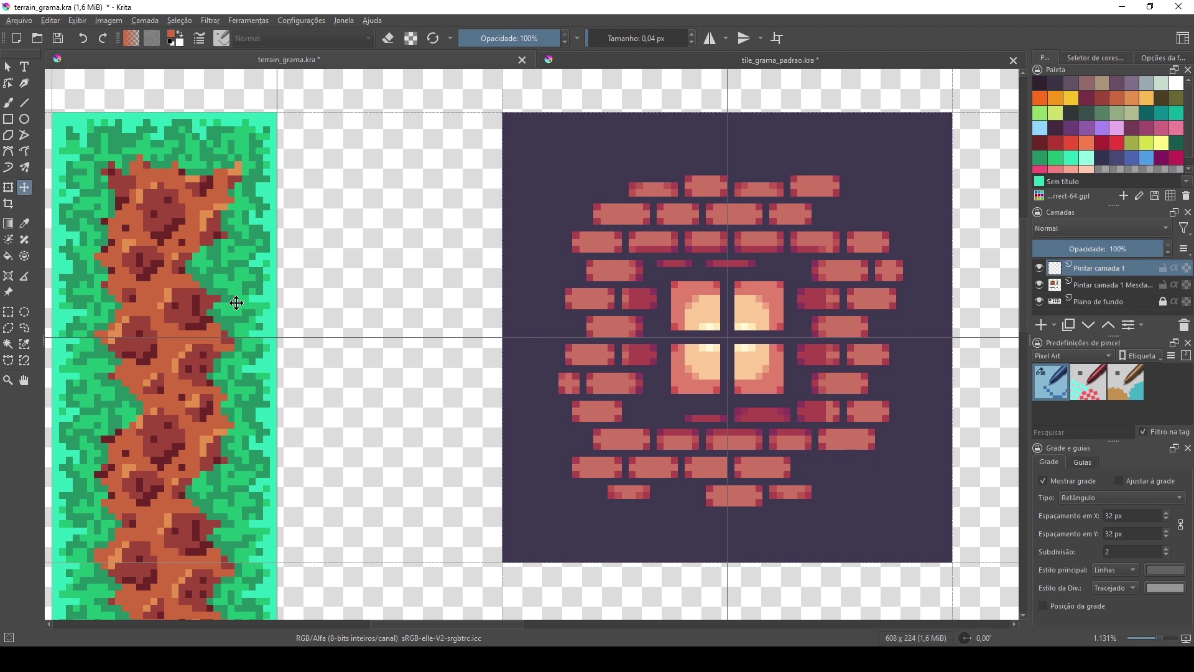
pyautogui.press('p')
pyautogui.click(238, 304)
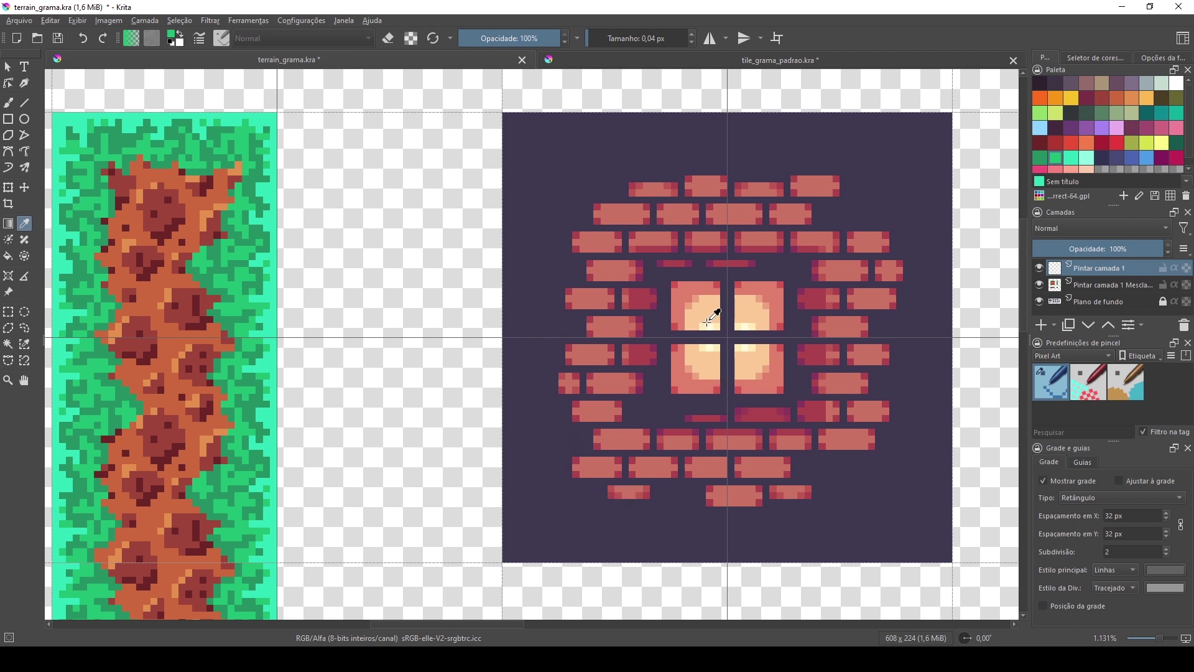
pyautogui.press('b')
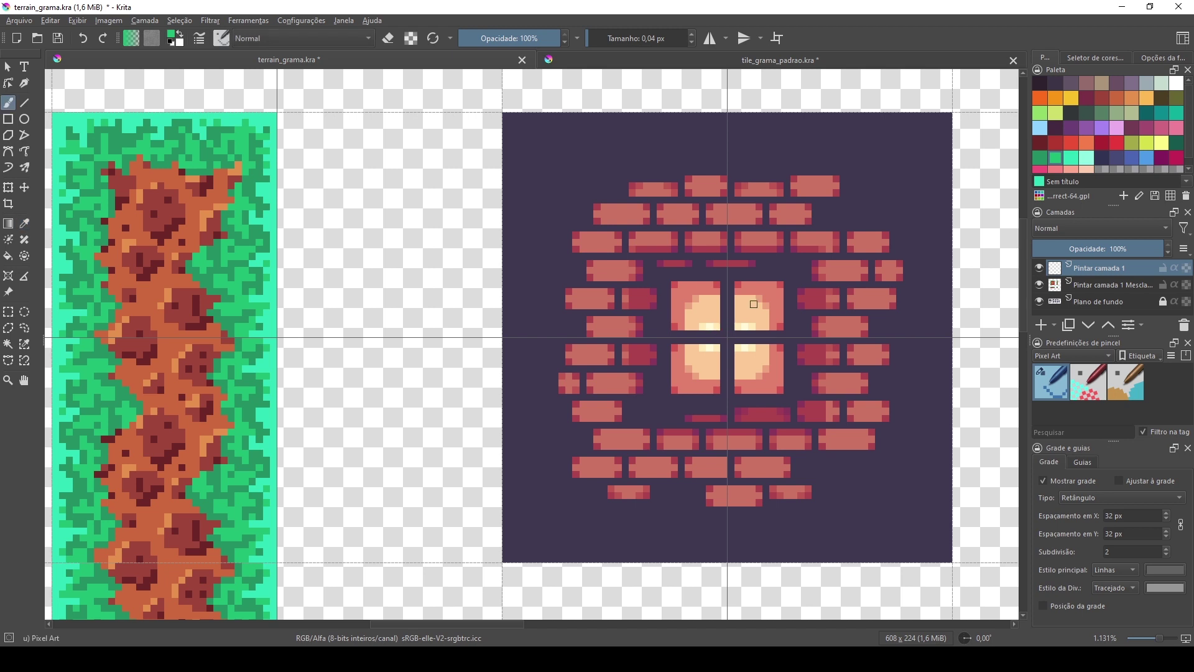
pyautogui.moveTo(722, 317)
pyautogui.mouseDown()
pyautogui.moveTo(717, 283)
pyautogui.moveTo(720, 298)
pyautogui.moveTo(717, 284)
pyautogui.moveTo(661, 266)
pyautogui.moveTo(680, 329)
pyautogui.moveTo(716, 331)
pyautogui.moveTo(669, 314)
pyautogui.moveTo(663, 273)
pyautogui.mouseUp()
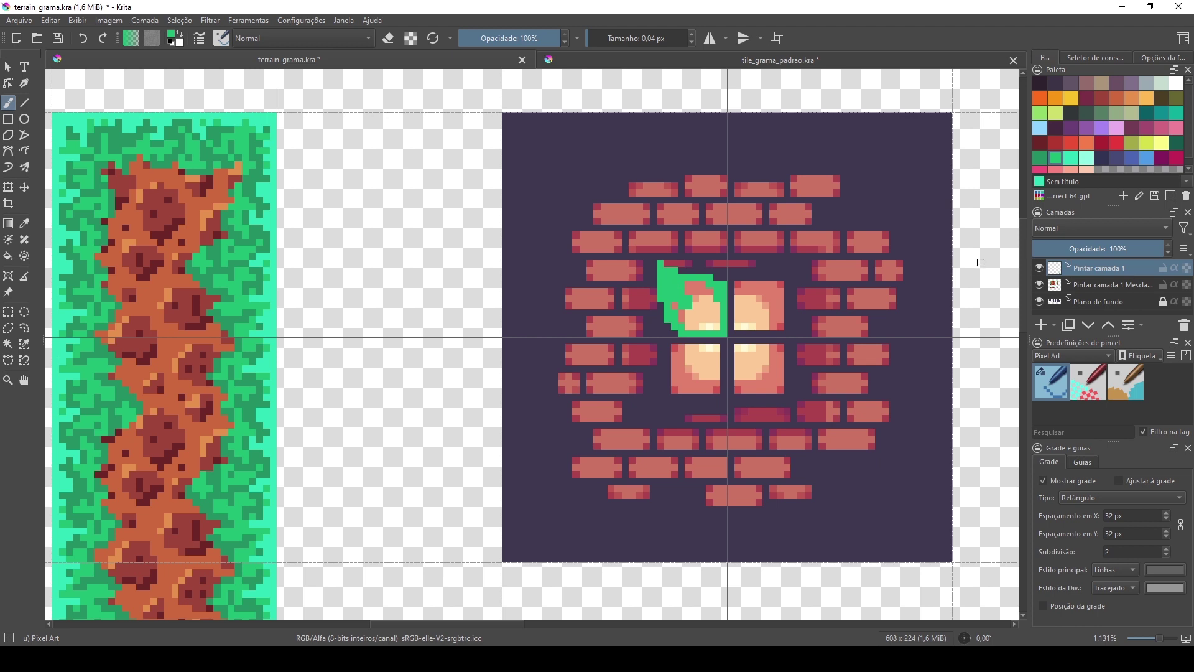
# - Fill the outlined grass patch with medium green and erase the stray pixels along its upper and left edges
pyautogui.moveTo(705, 291)
pyautogui.mouseDown()
pyautogui.moveTo(672, 315)
pyautogui.moveTo(710, 303)
pyautogui.moveTo(719, 324)
pyautogui.moveTo(710, 310)
pyautogui.moveTo(682, 321)
pyautogui.mouseUp()
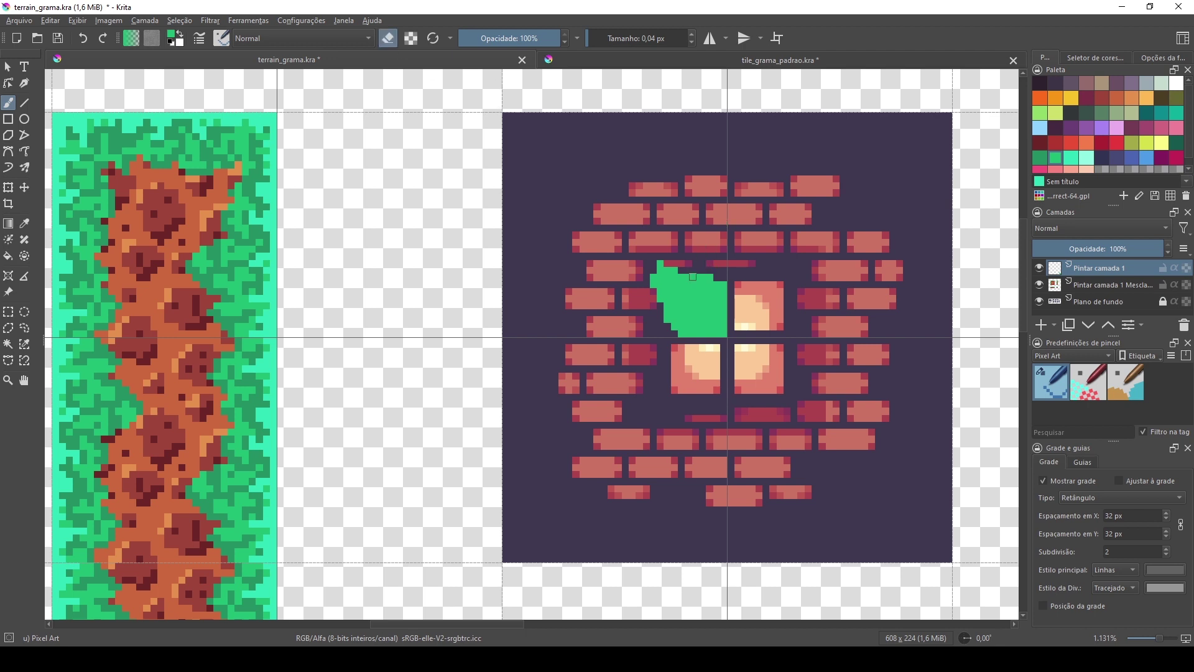
pyautogui.moveTo(706, 276); pyautogui.dragTo(665, 269)
pyautogui.click(380, 45)
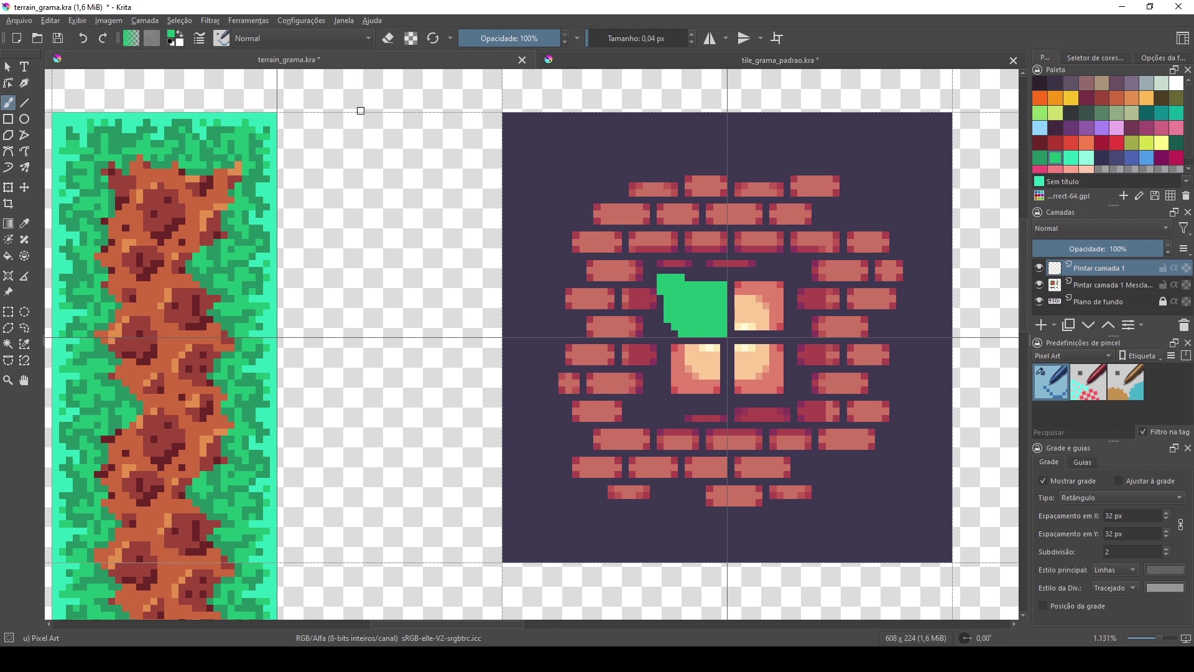
# - Sample the dark green from the vertical grass bar and paint it over the patch's inner area toward the tile center
pyautogui.press('p')
pyautogui.click(208, 274)
pyautogui.press('b')
pyautogui.moveTo(721, 302)
pyautogui.mouseDown()
pyautogui.moveTo(680, 293)
pyautogui.moveTo(693, 329)
pyautogui.moveTo(690, 309)
pyautogui.moveTo(697, 323)
pyautogui.moveTo(711, 314)
pyautogui.moveTo(709, 327)
pyautogui.moveTo(721, 311)
pyautogui.moveTo(699, 331)
pyautogui.mouseUp()
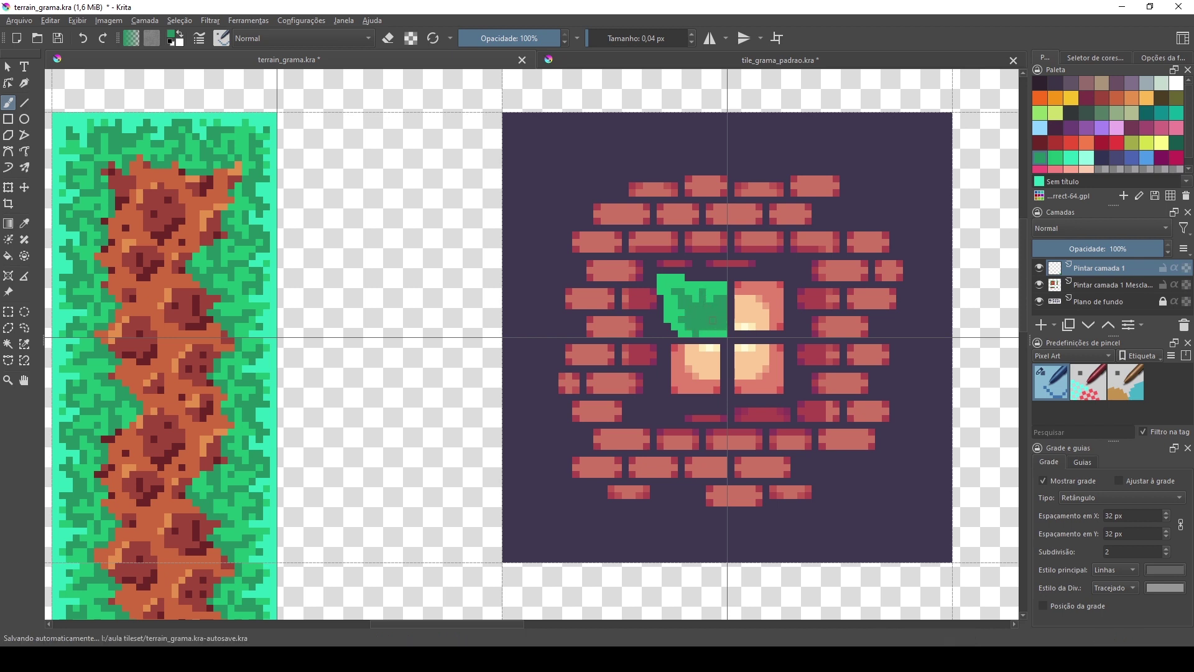
pyautogui.click(724, 334)
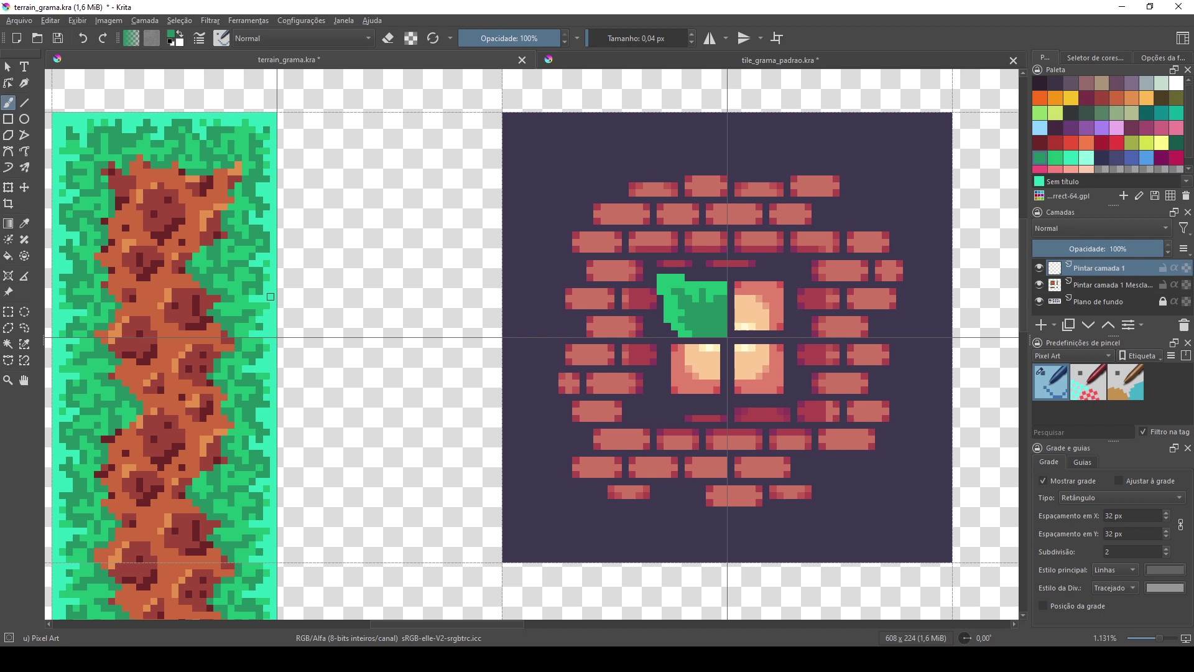
# - Sample the patch's medium green and paint scattered grass pixels over its dark green area
pyautogui.press('p')
pyautogui.click(674, 304)
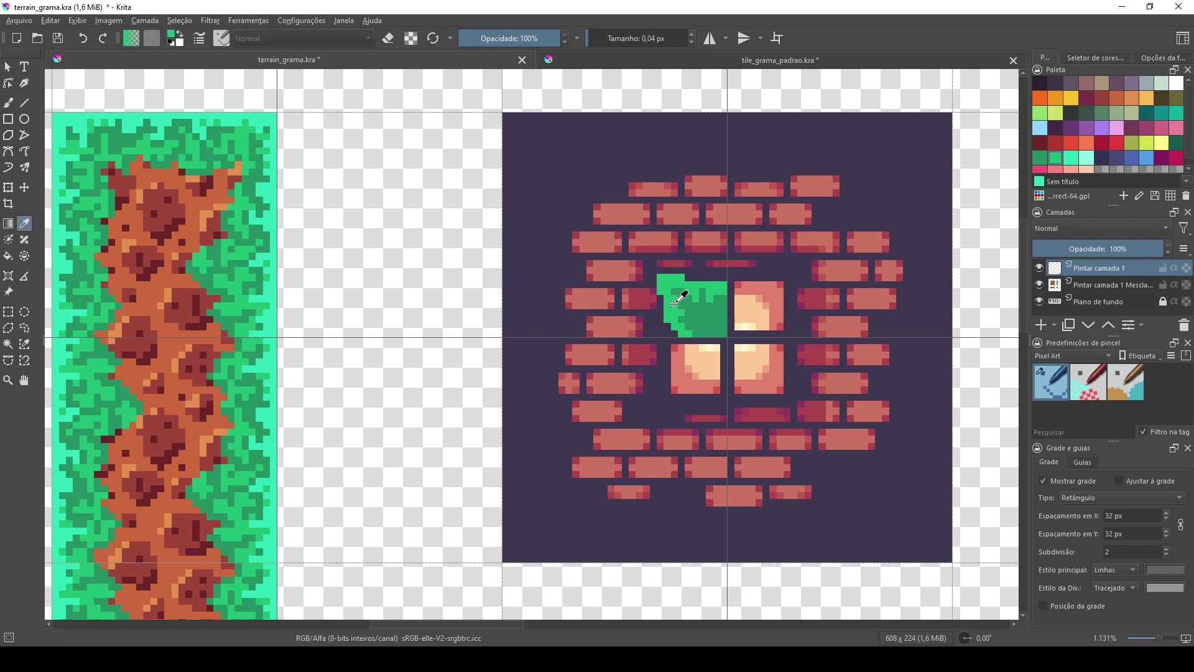
pyautogui.press('b')
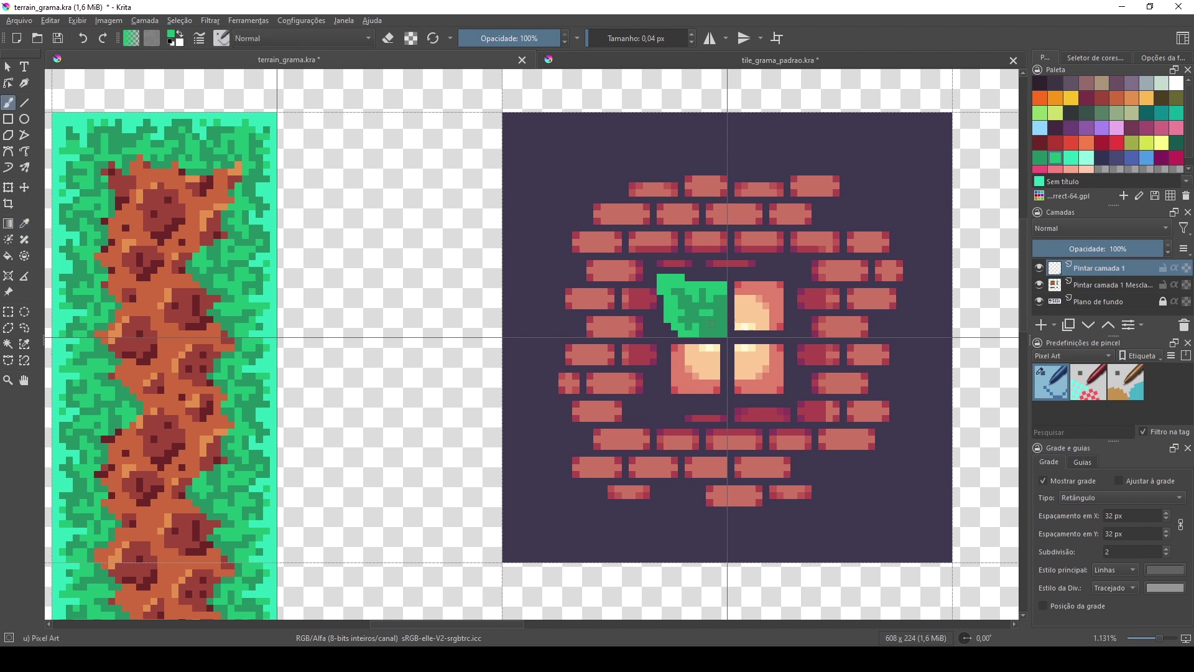
# - Sample the bright aqua green from the vertical grass bar's edge and paint highlight pixels in the patch's corner at the tile center
pyautogui.press('p')
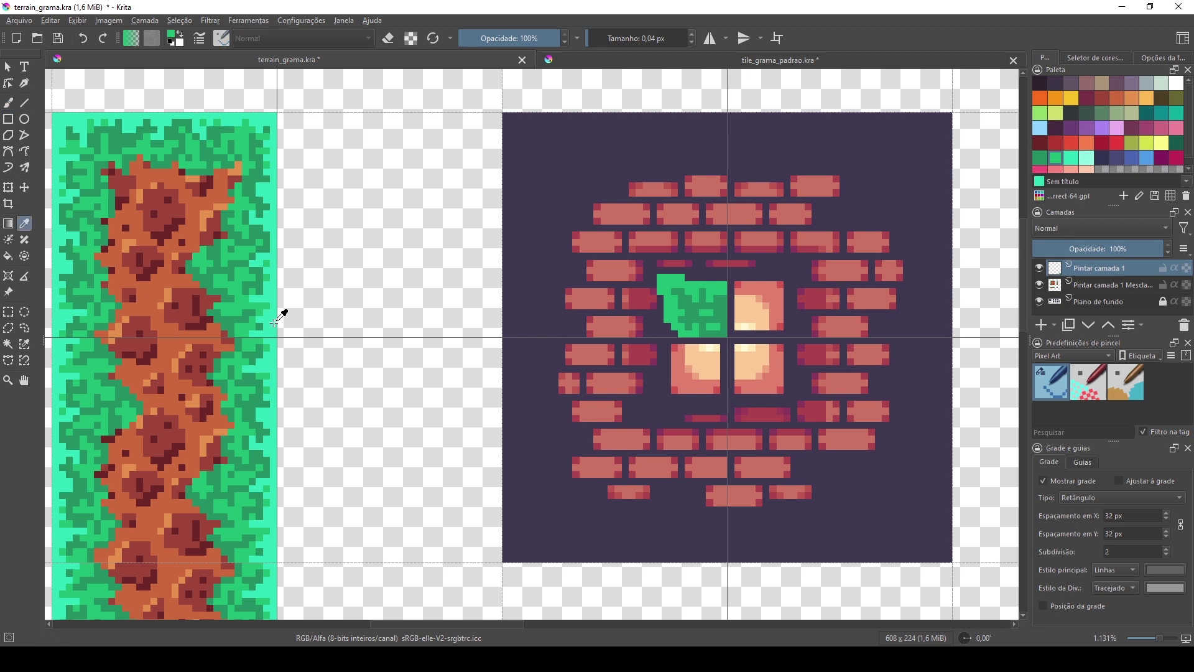
pyautogui.click(275, 317)
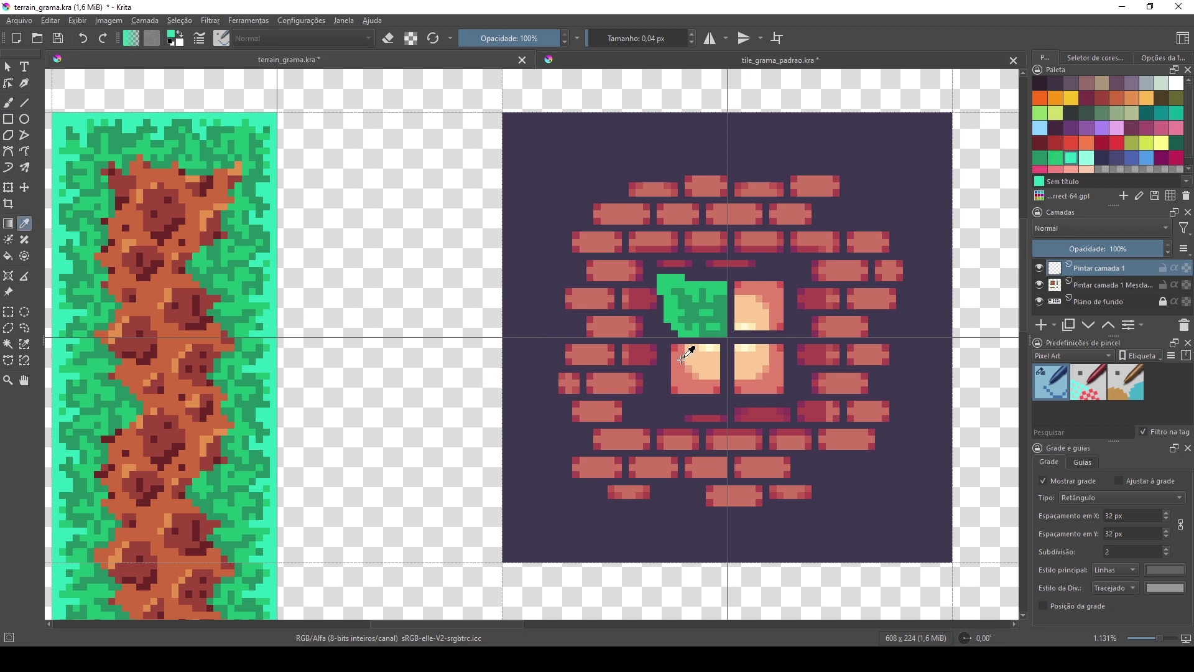
pyautogui.press('b')
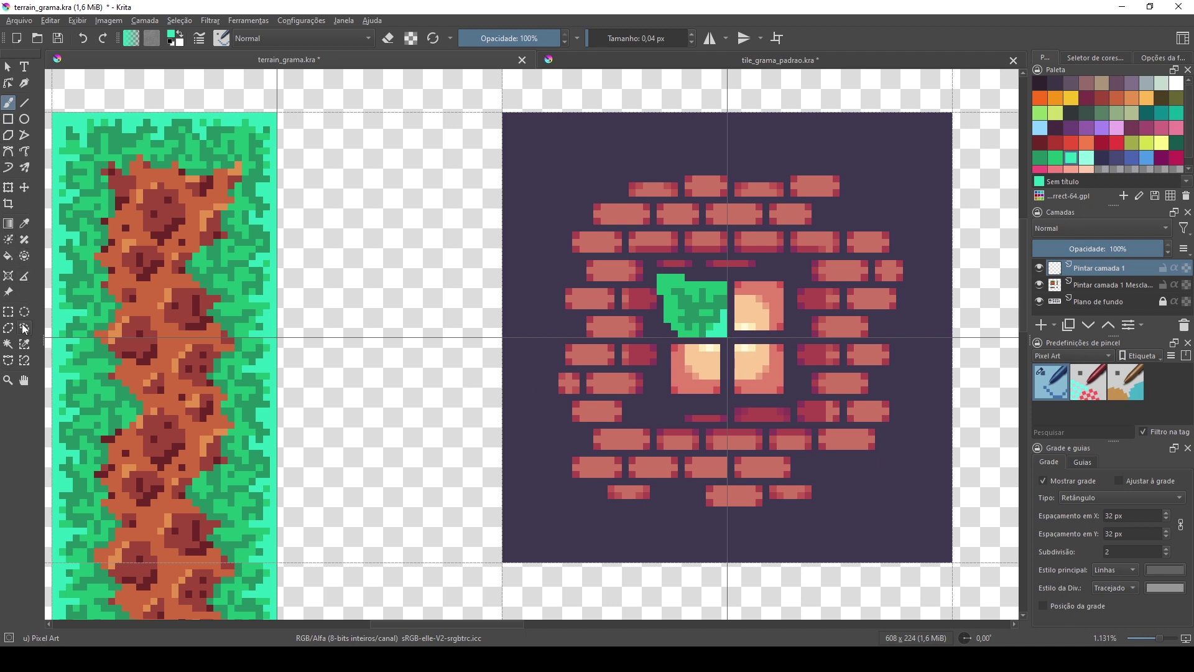
# - Make a rectangular selection around the painted grass patch and copy it to a new layer
pyautogui.click(25, 189)
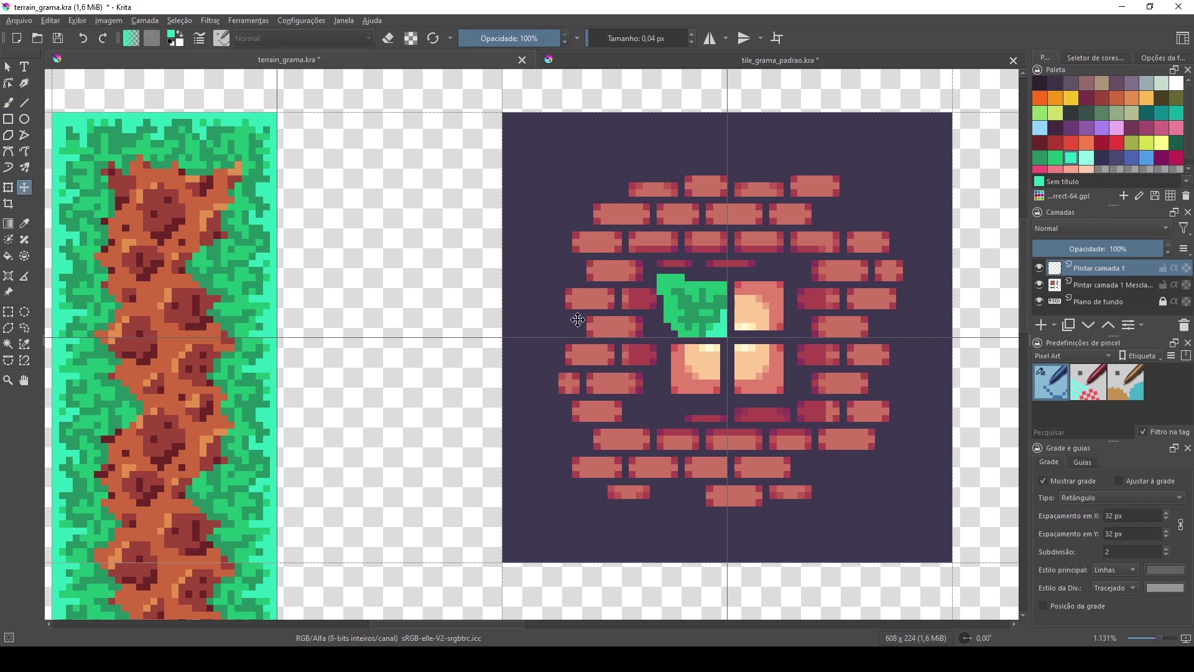
pyautogui.click(8, 313)
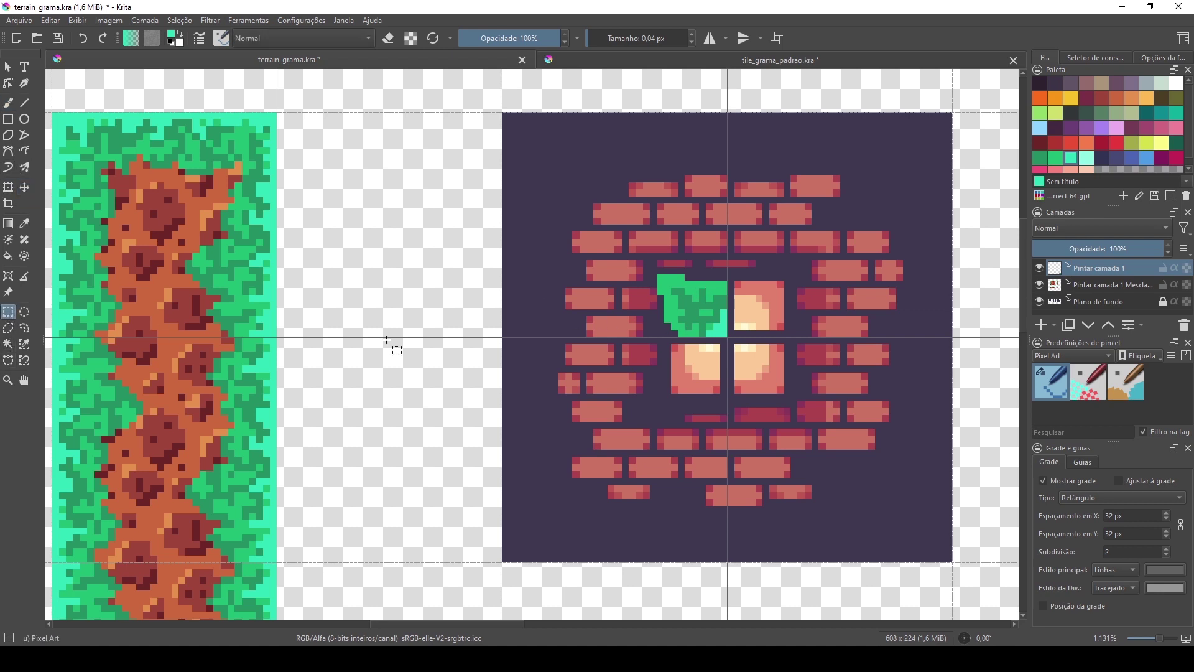
pyautogui.moveTo(657, 275); pyautogui.dragTo(728, 338)
pyautogui.hotkey('ctrl', 'alt', 'j')
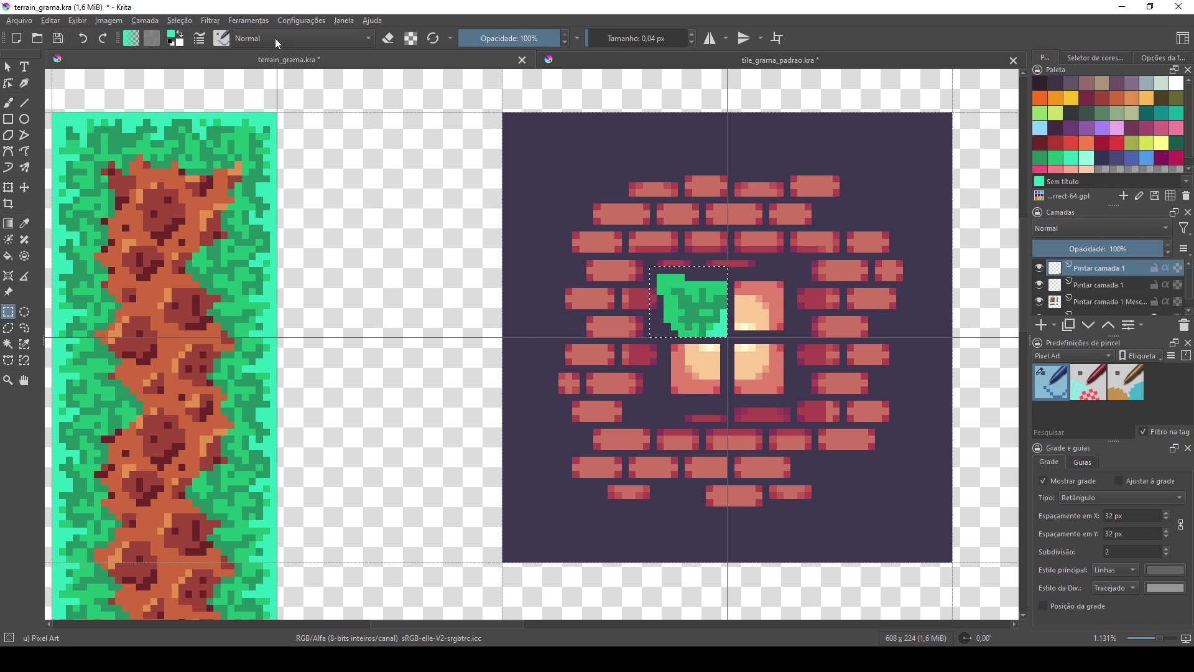
# - Mirror the copied grass patch horizontally and place it beside the original, over the upper-right central light brick
pyautogui.click(151, 21)
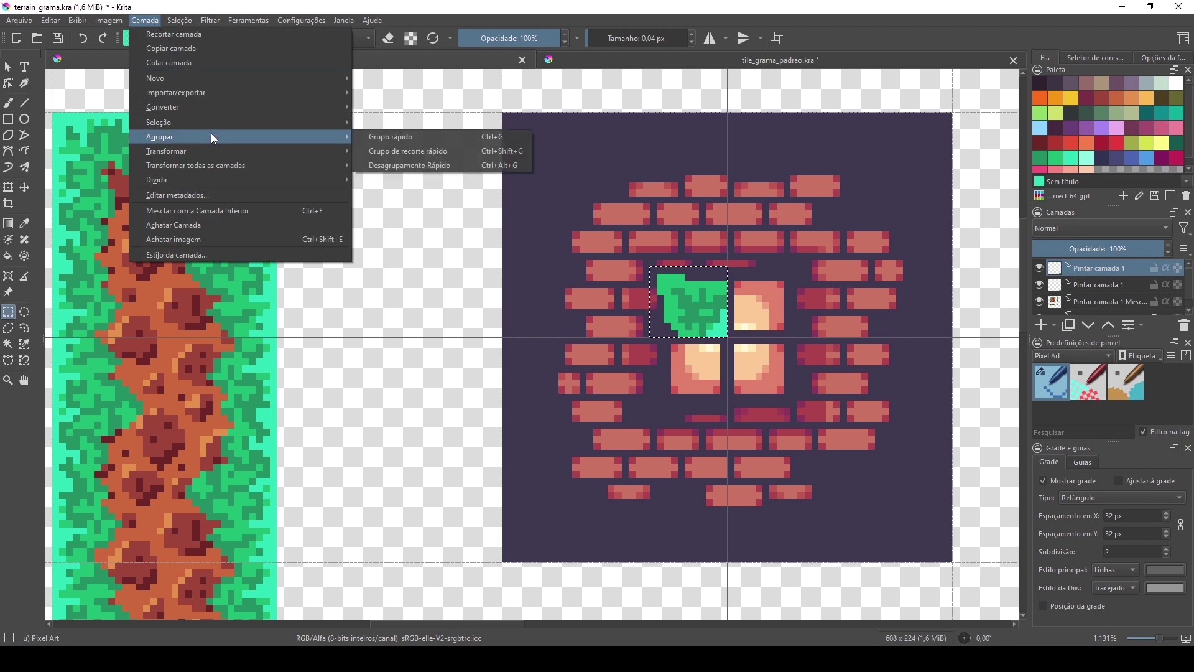
pyautogui.moveTo(219, 107)
pyautogui.moveTo(292, 149)
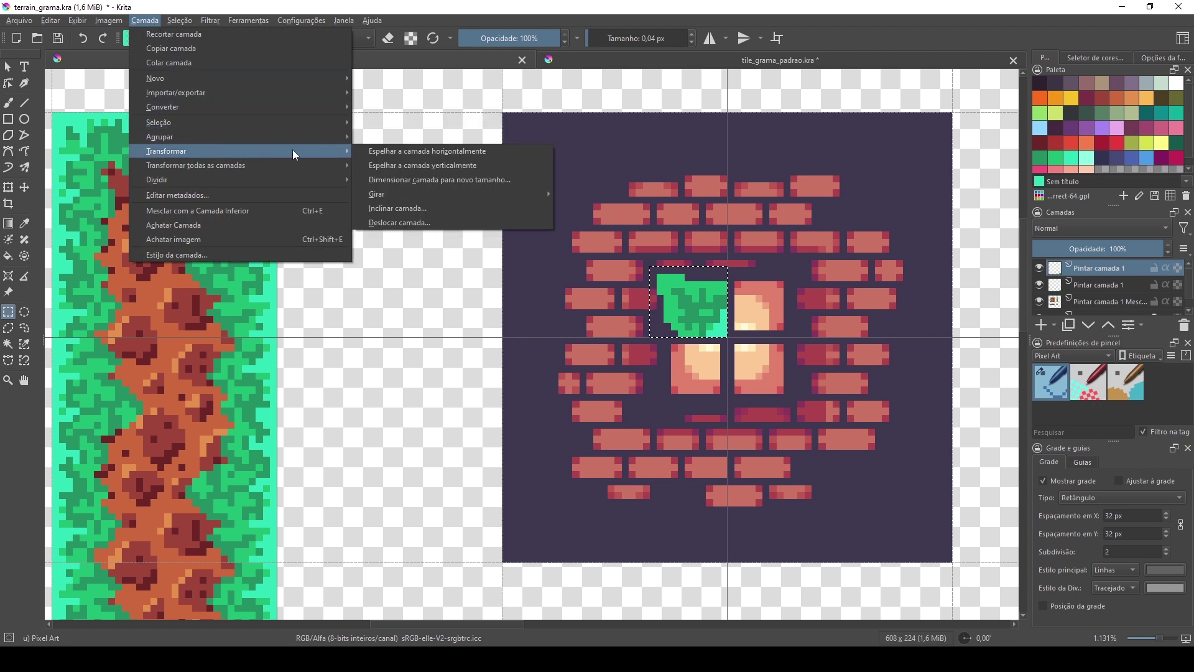
pyautogui.click(433, 152)
pyautogui.click(574, 323)
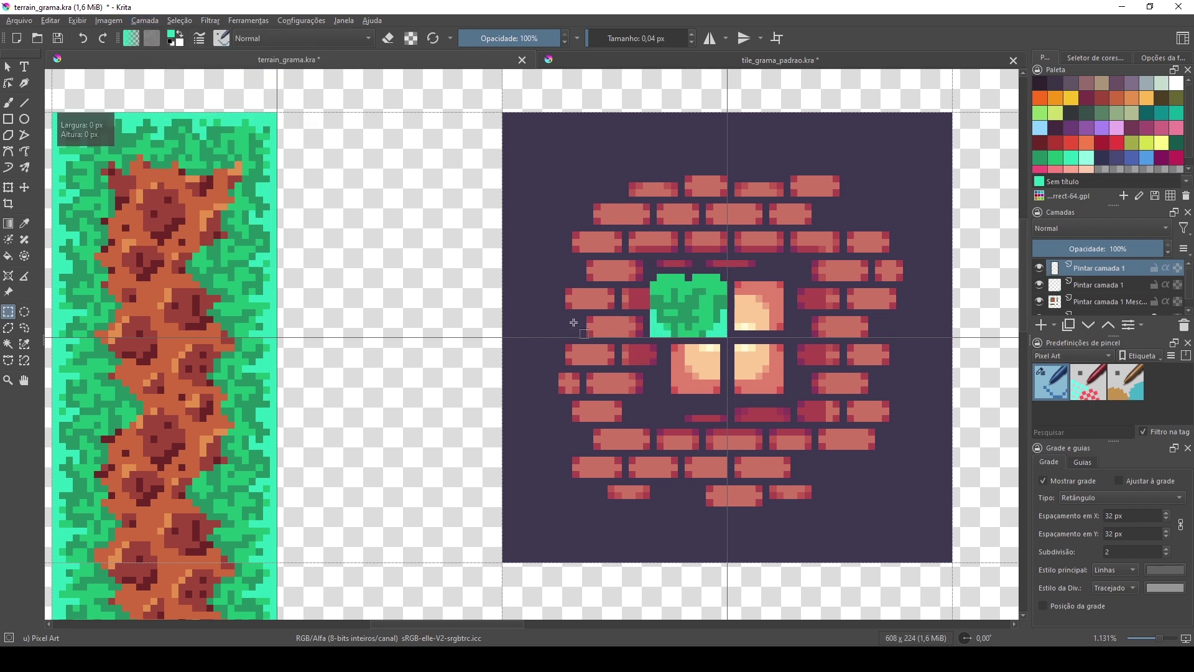
pyautogui.click(24, 187)
pyautogui.moveTo(677, 307); pyautogui.dragTo(748, 311)
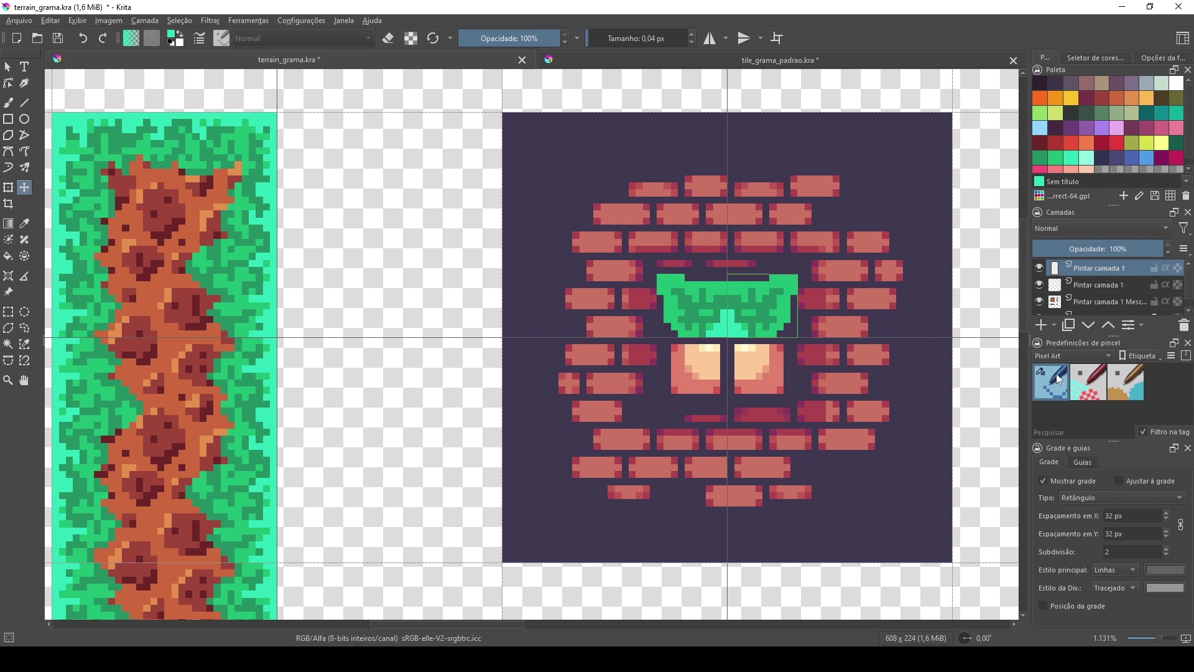
# - Merge the two mirrored grass patch layers into one and duplicate the merged layer
pyautogui.keyDown('ctrl'); pyautogui.click(1093, 285); pyautogui.keyUp('ctrl')
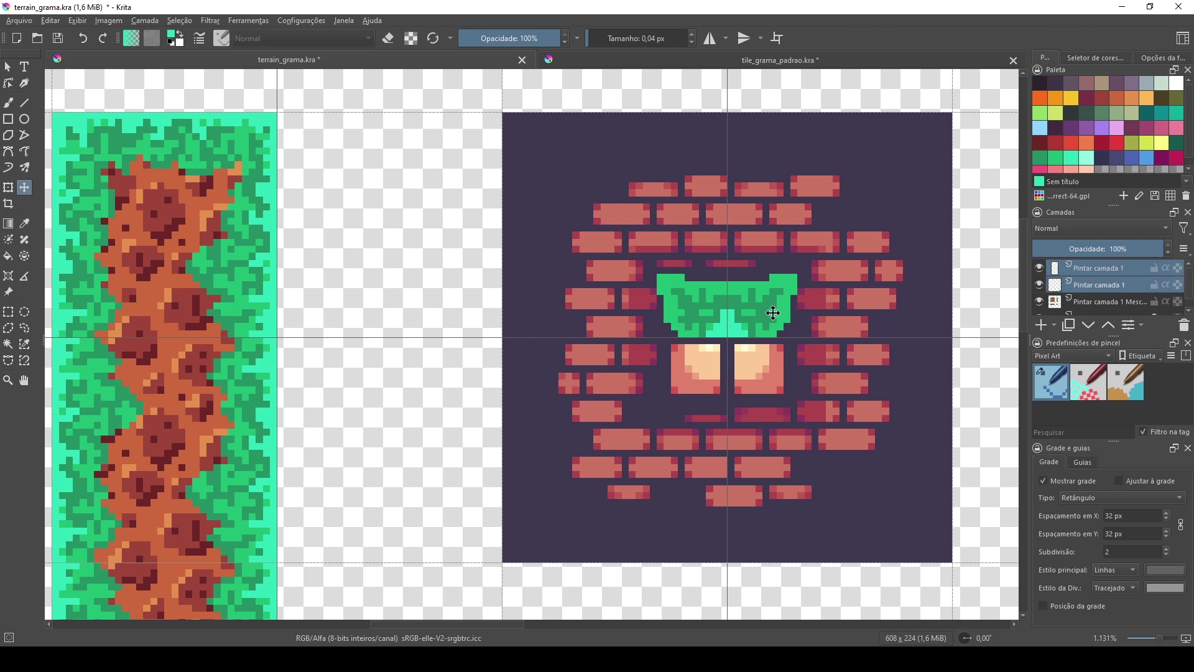
pyautogui.hotkey('ctrl', 'e')
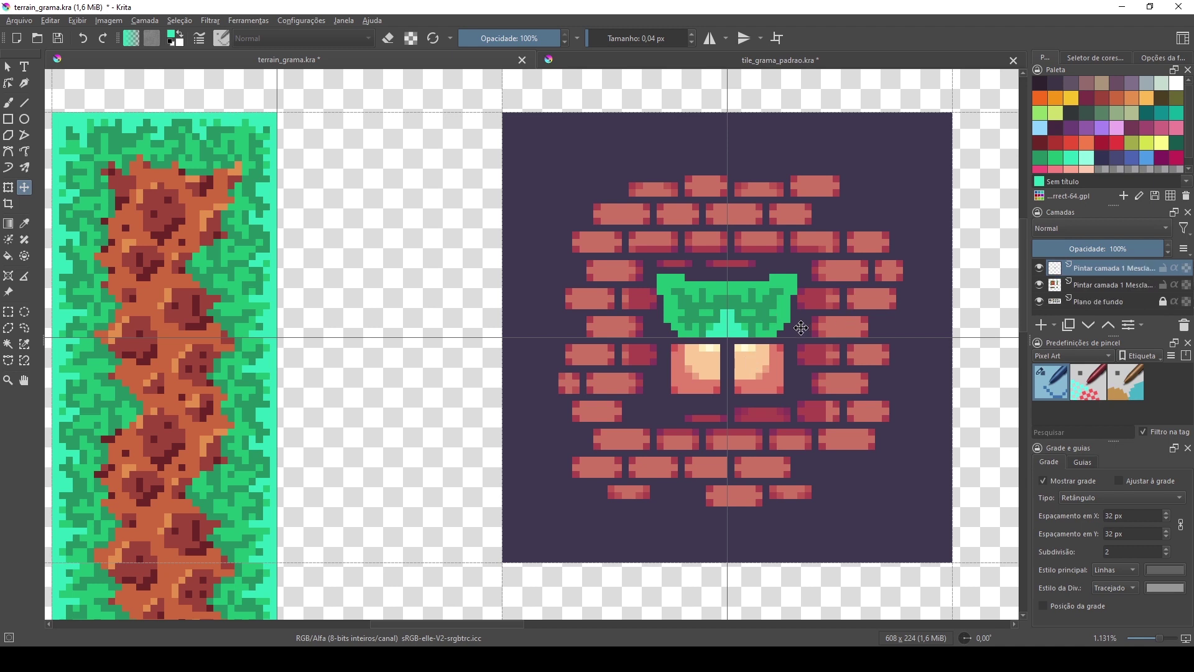
pyautogui.hotkey('ctrl', 'j')
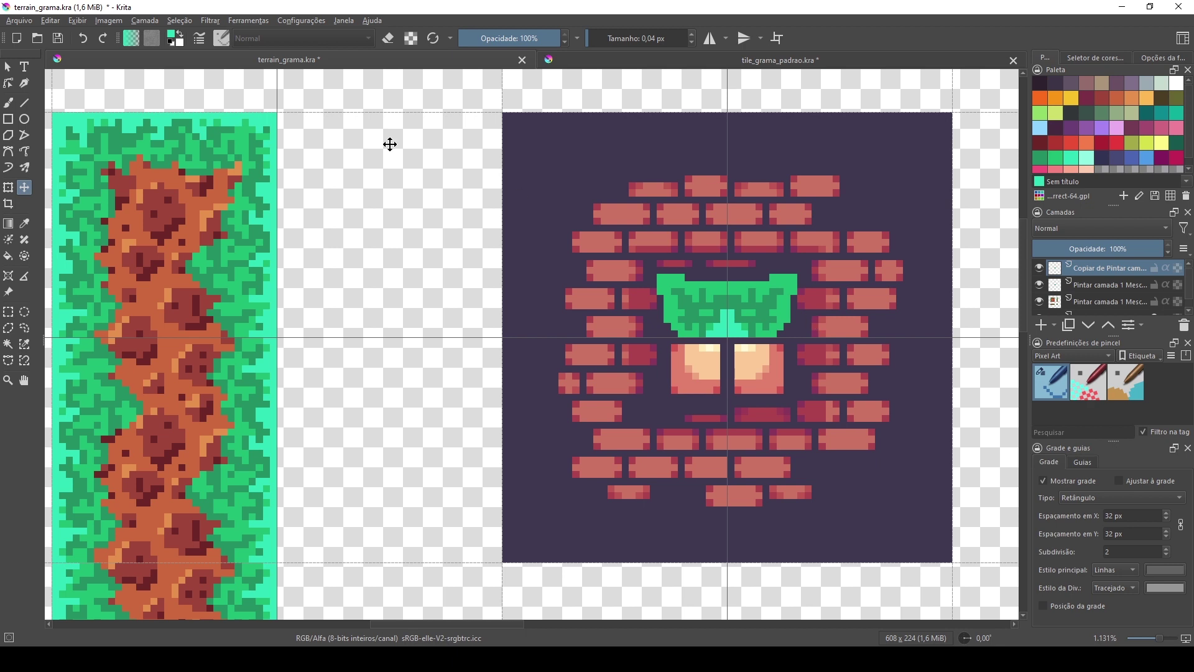
# - Try to mirror the duplicated grass patch layer horizontally and check it by toggling layer visibility
pyautogui.click(149, 20)
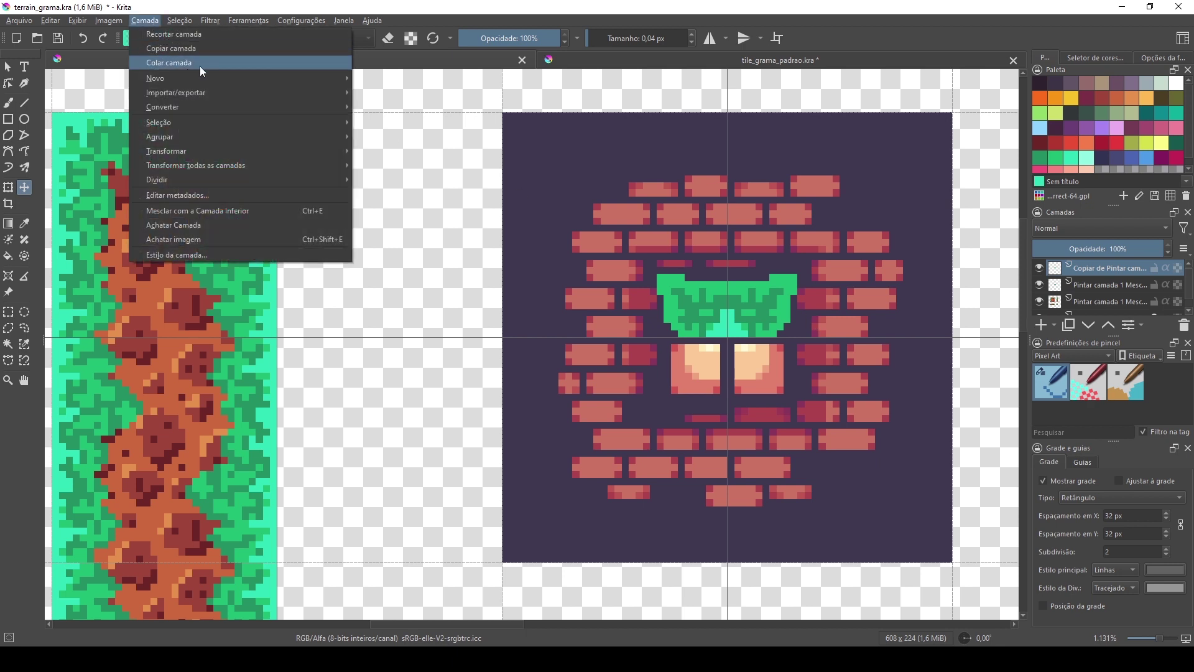
pyautogui.moveTo(239, 154)
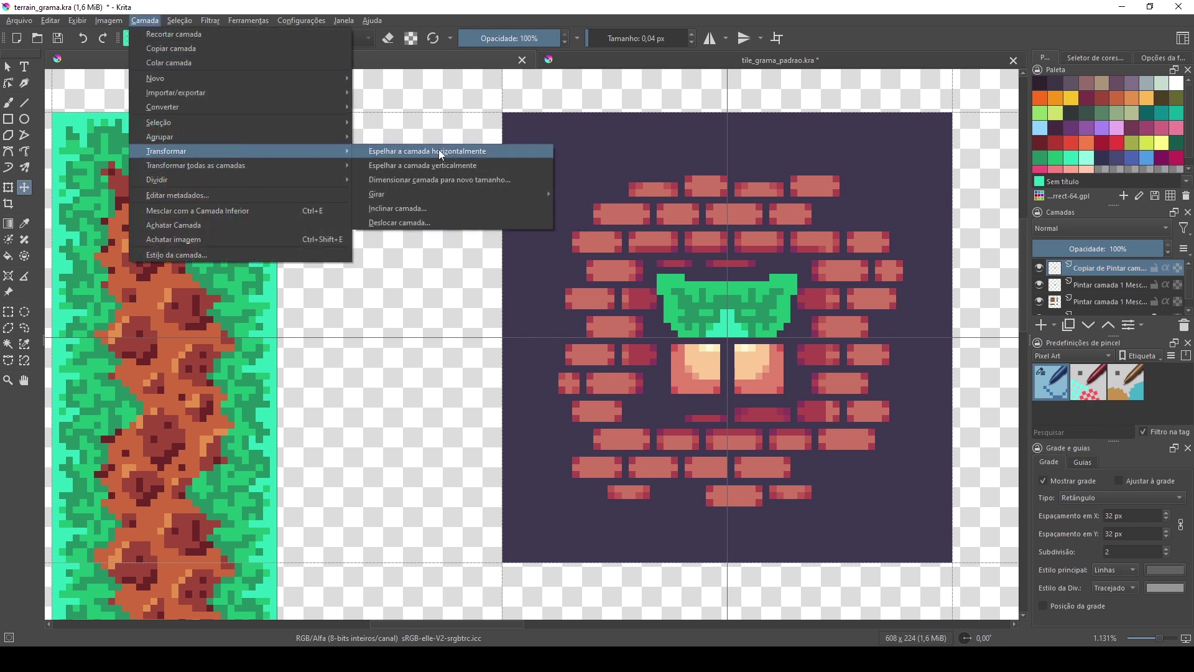
pyautogui.click(443, 153)
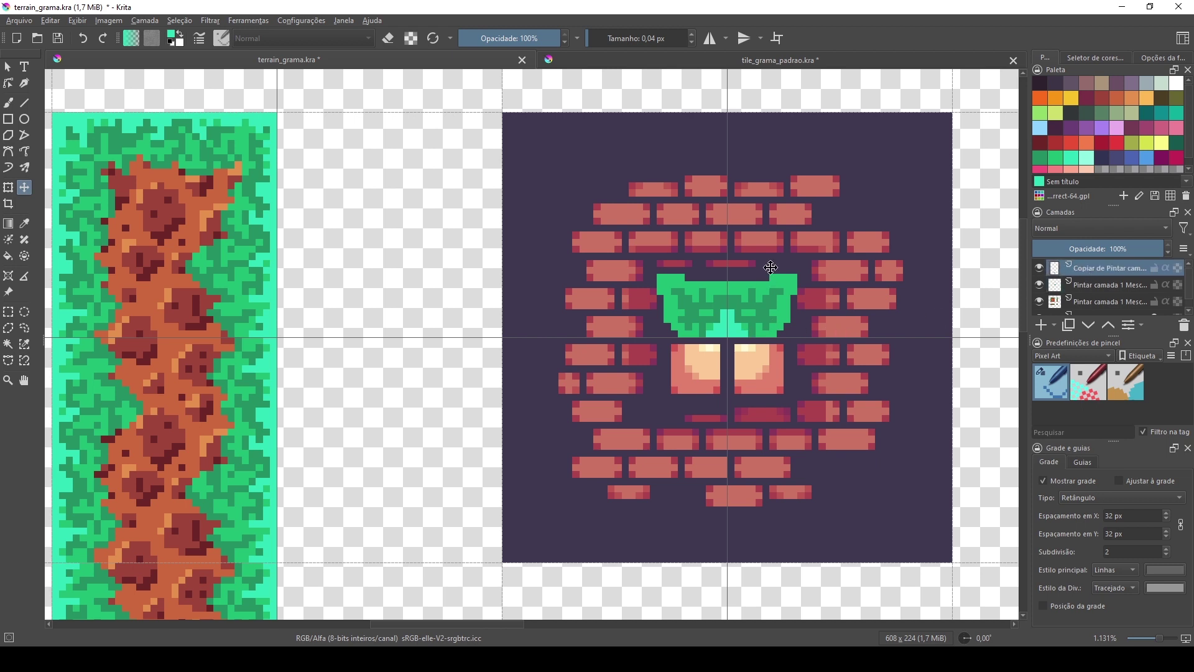
pyautogui.click(1088, 288)
pyautogui.click(1038, 285)
pyautogui.click(1039, 285)
pyautogui.click(1040, 268)
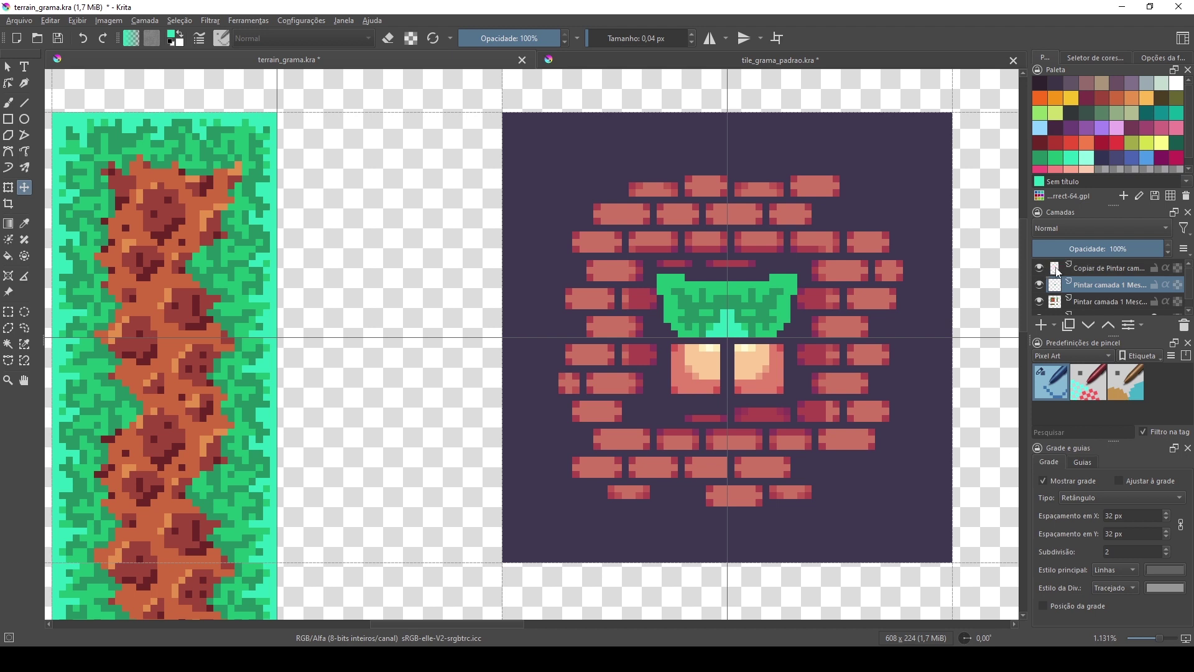
pyautogui.click(1096, 265)
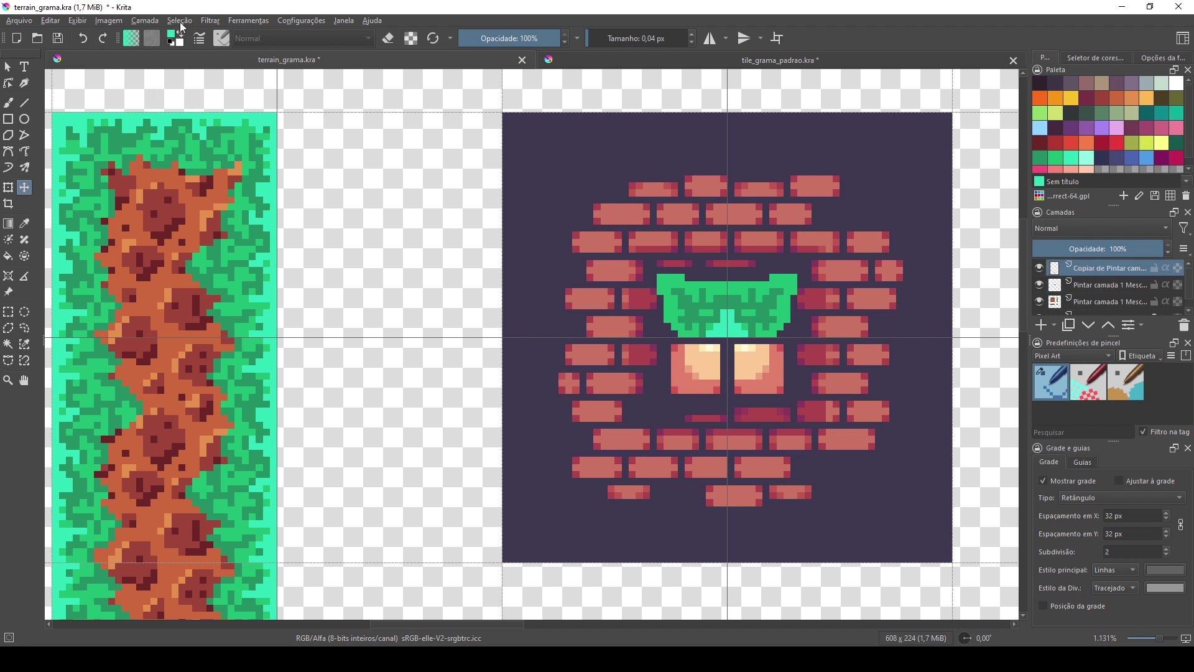
# - Mirror the duplicated grass patch vertically and place it directly below the original, over the lower central light bricks
pyautogui.click(140, 22)
pyautogui.moveTo(247, 149)
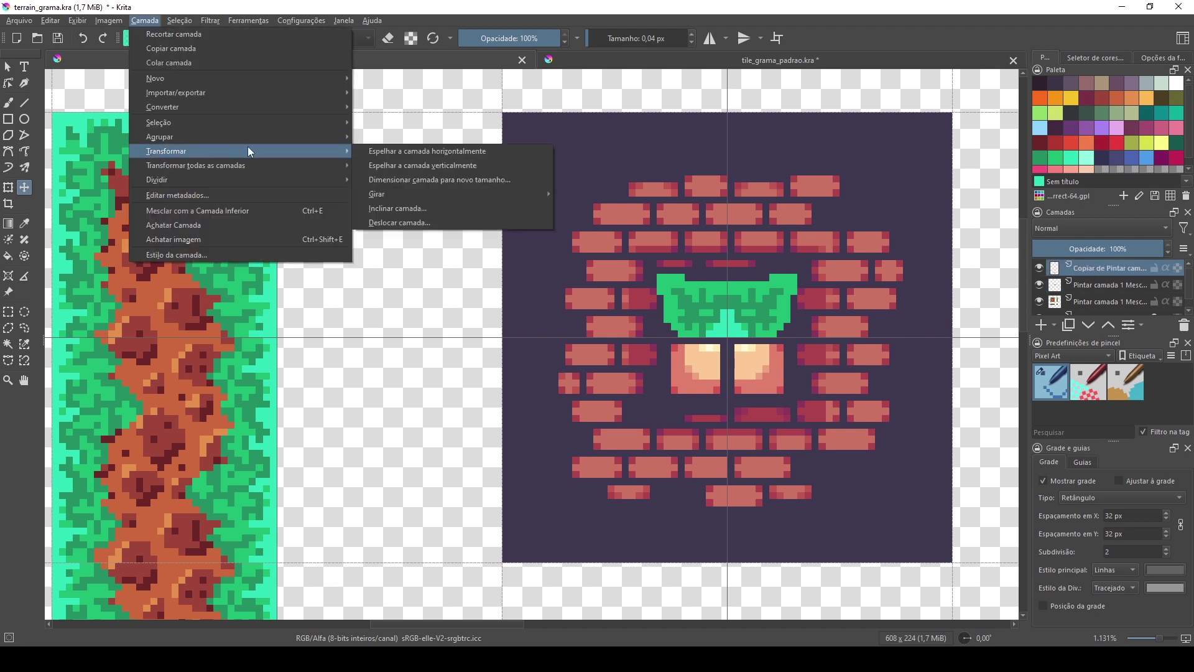
pyautogui.click(427, 151)
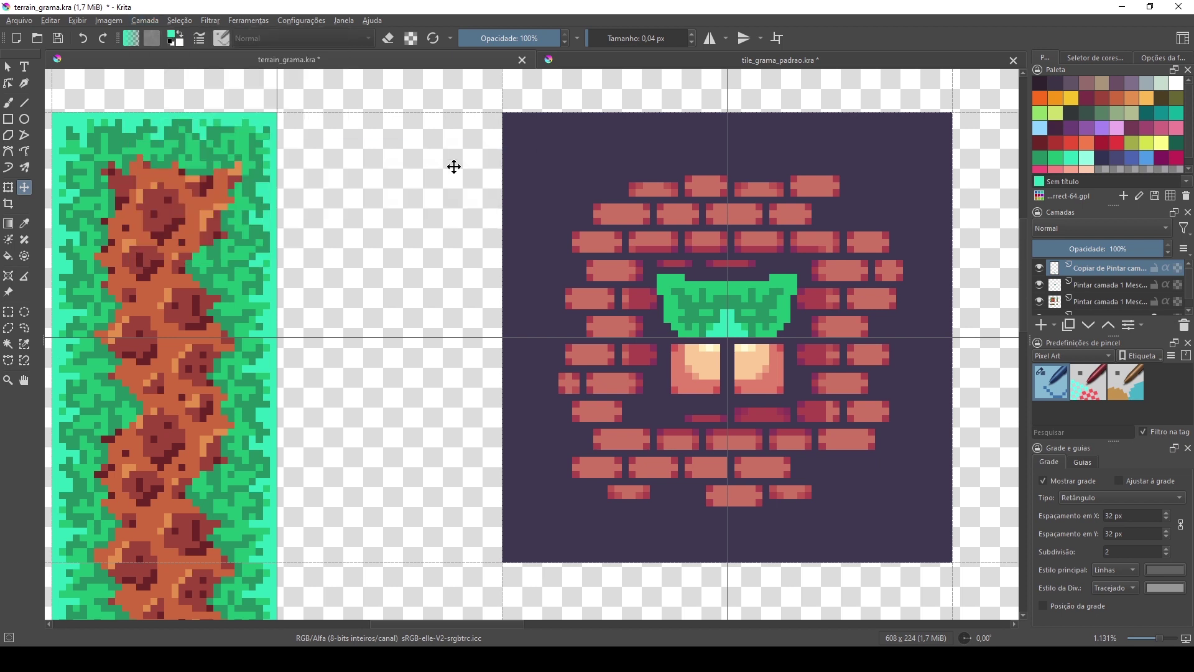
pyautogui.click(1040, 269)
pyautogui.click(1040, 269)
pyautogui.scroll(-8, 838, 425)
pyautogui.scroll(5, 838, 425)
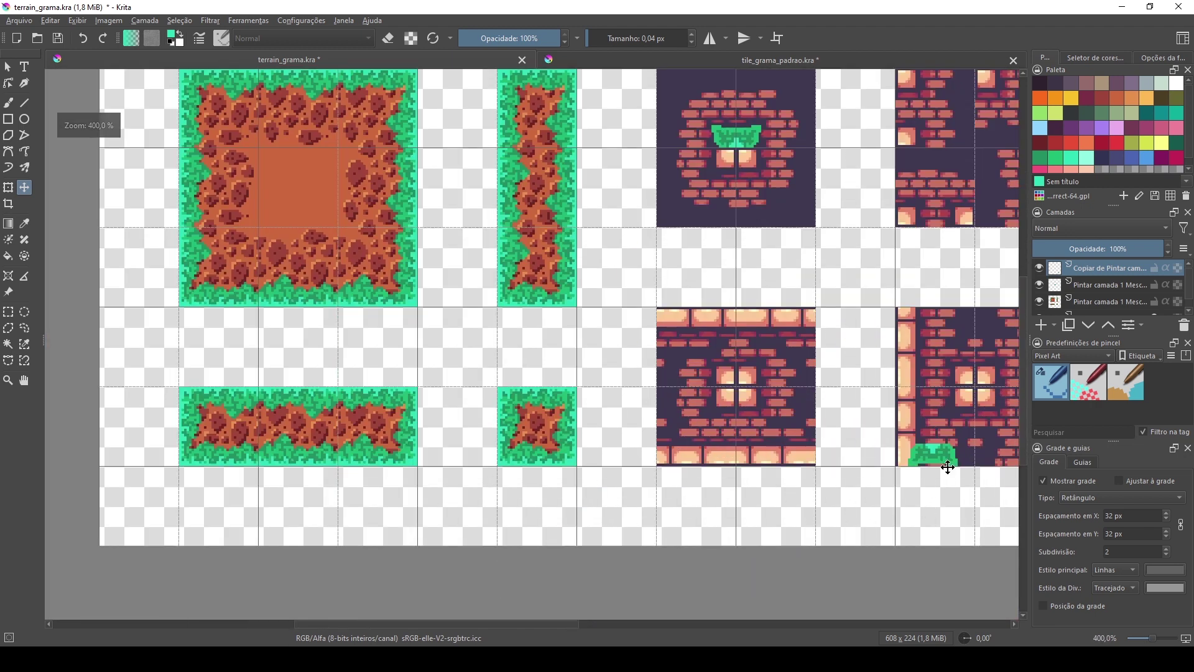
pyautogui.moveTo(948, 468); pyautogui.dragTo(655, 274)
pyautogui.scroll(2, 747, 168)
pyautogui.scroll(1, 659, 283)
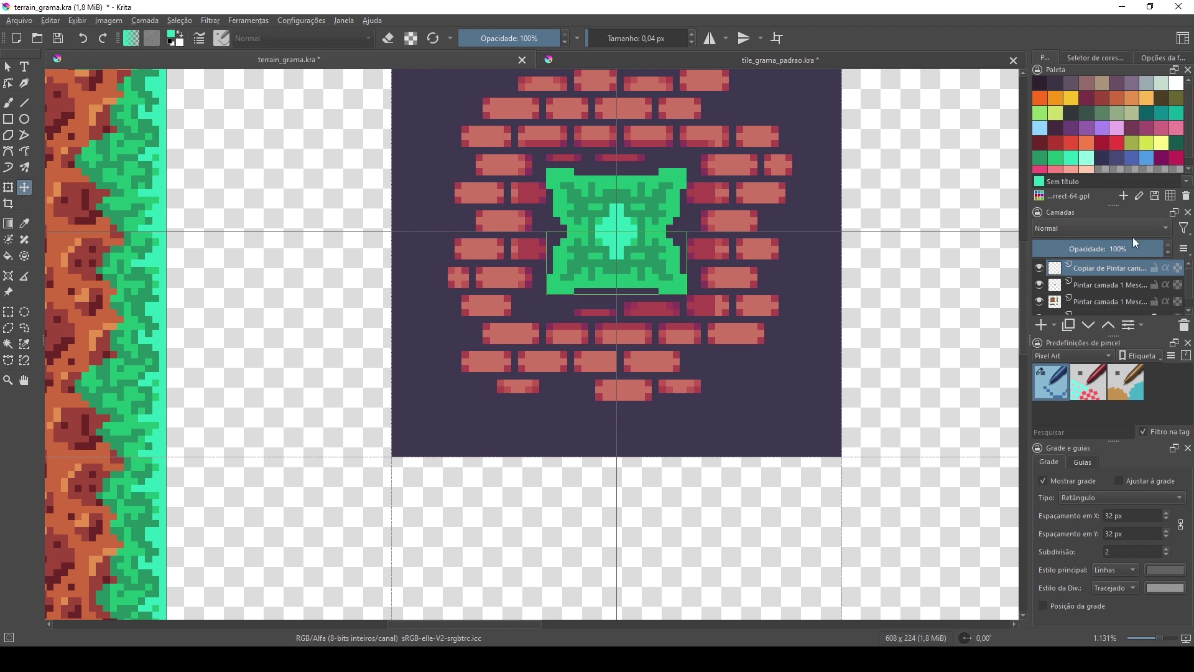
# - Merge both grass halves and place a duplicate of the full patch over the central light bricks of the upper row's third block
pyautogui.keyDown('shift'); pyautogui.click(1093, 286); pyautogui.keyUp('shift')
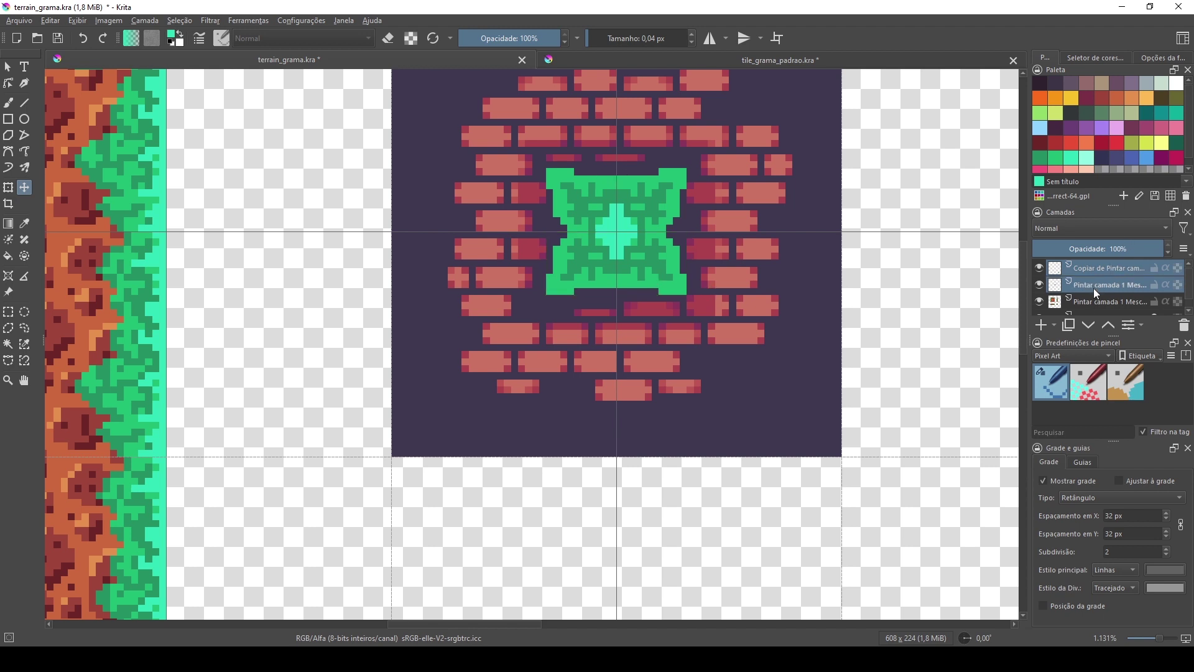
pyautogui.hotkey('ctrl', 'e')
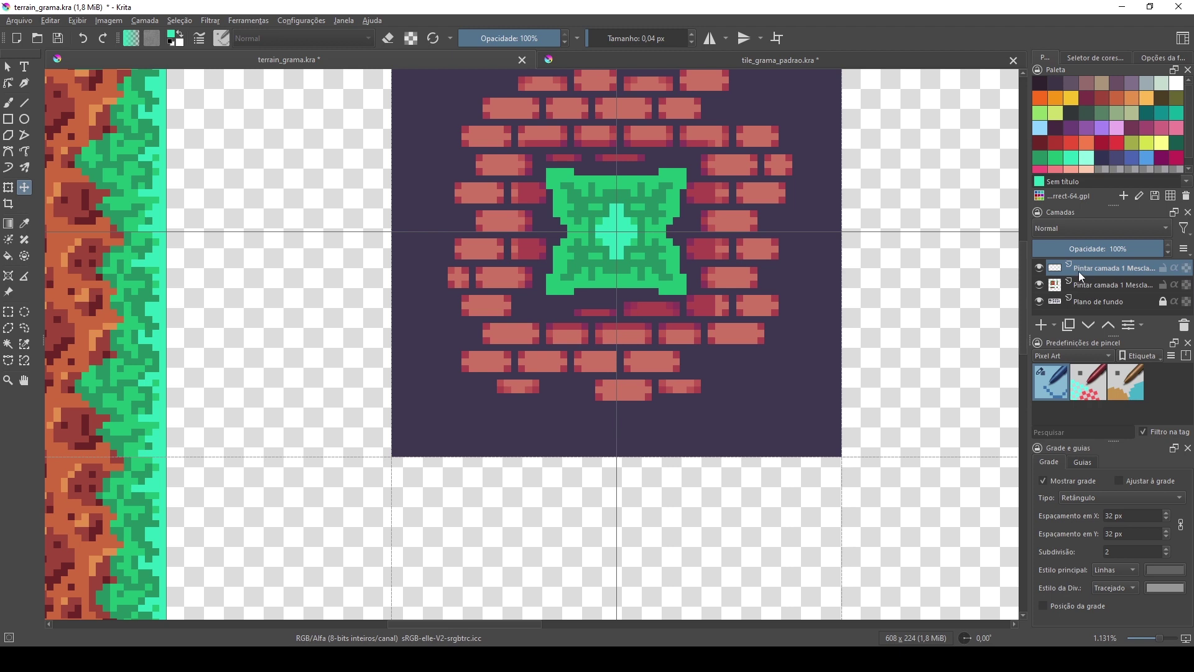
pyautogui.scroll(-4, 952, 266)
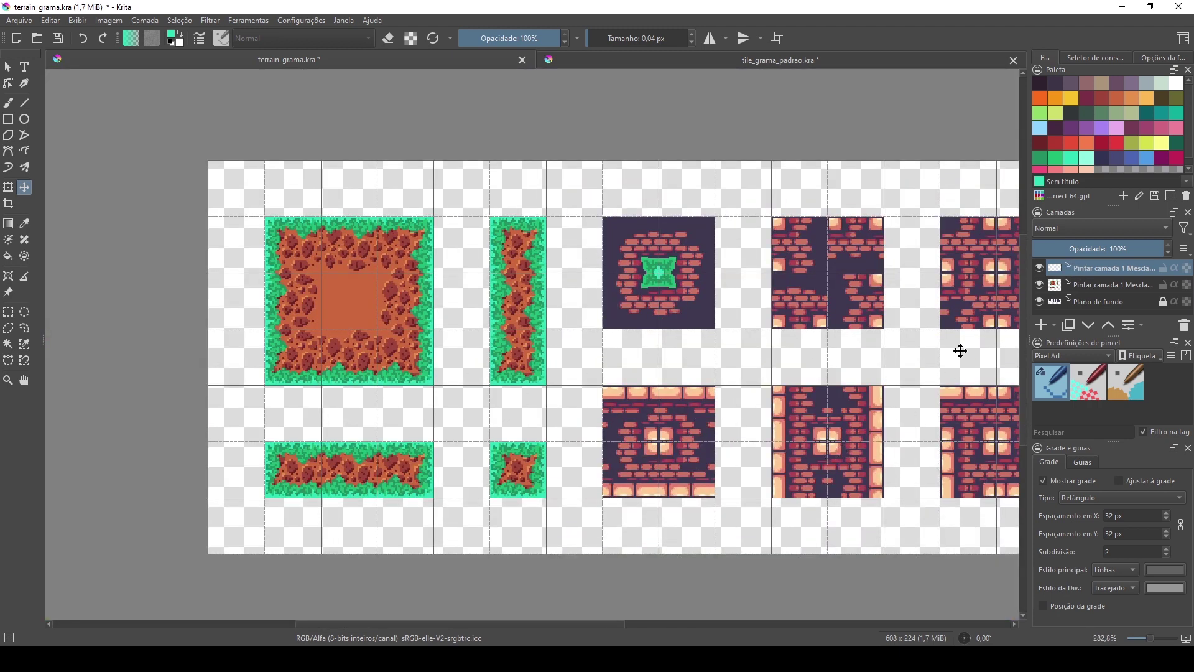
pyautogui.moveTo(725, 357); pyautogui.dragTo(495, 321)
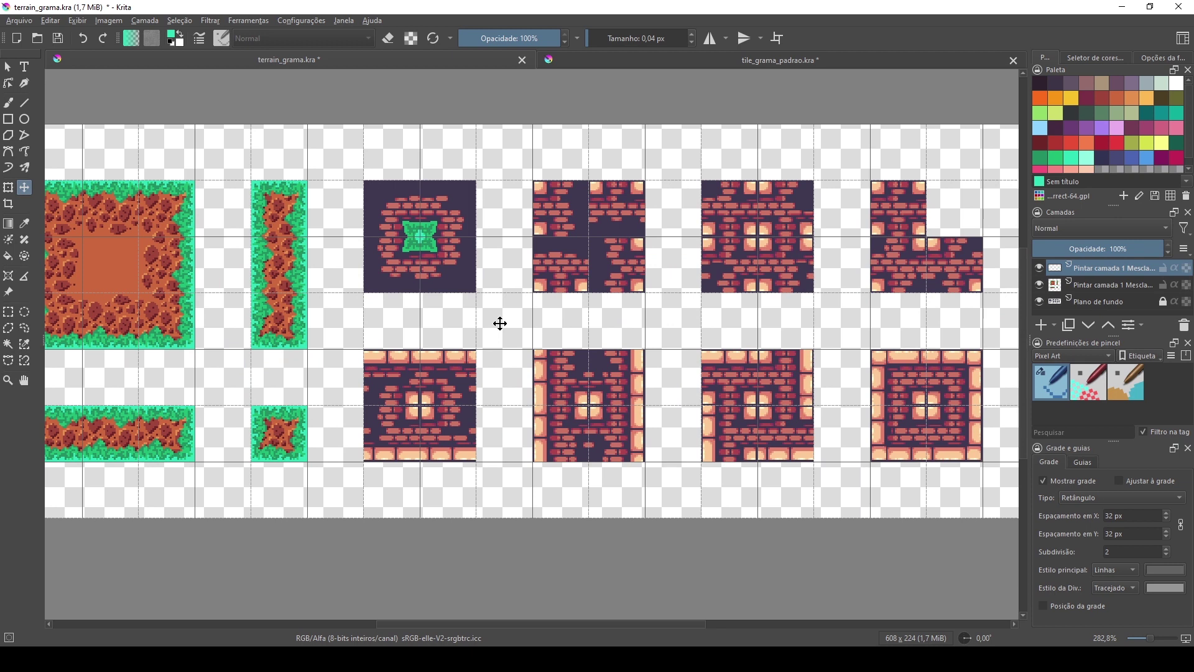
pyautogui.hotkey('ctrl', 'j')
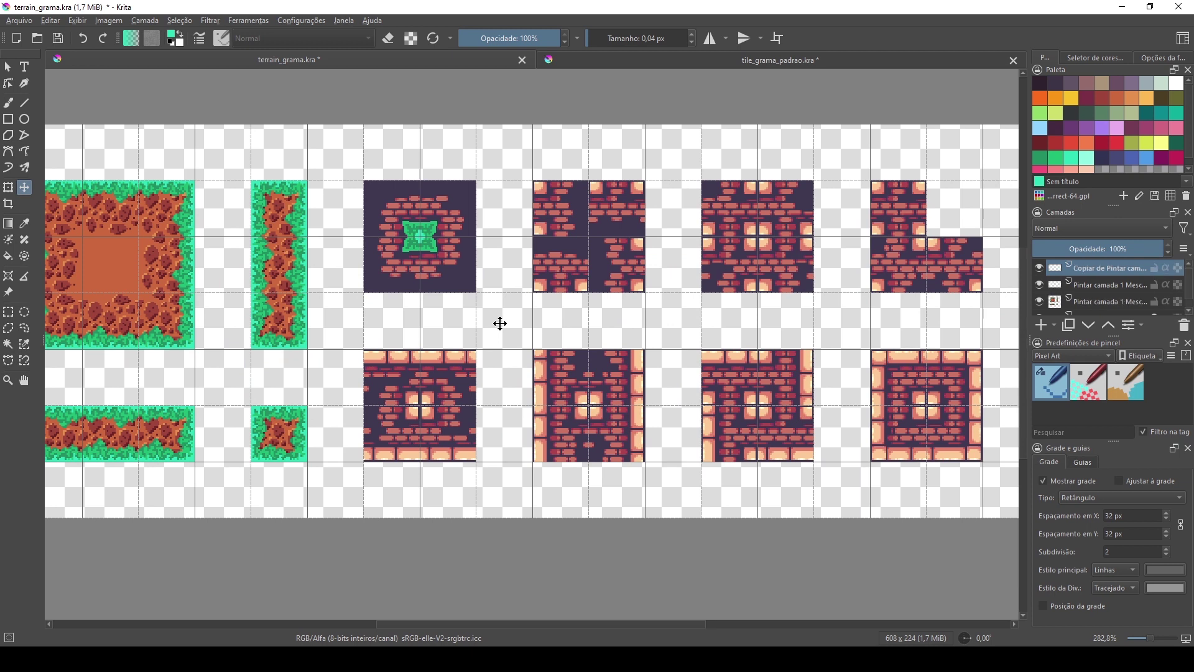
pyautogui.moveTo(418, 244); pyautogui.dragTo(807, 230)
pyautogui.scroll(4, 742, 248)
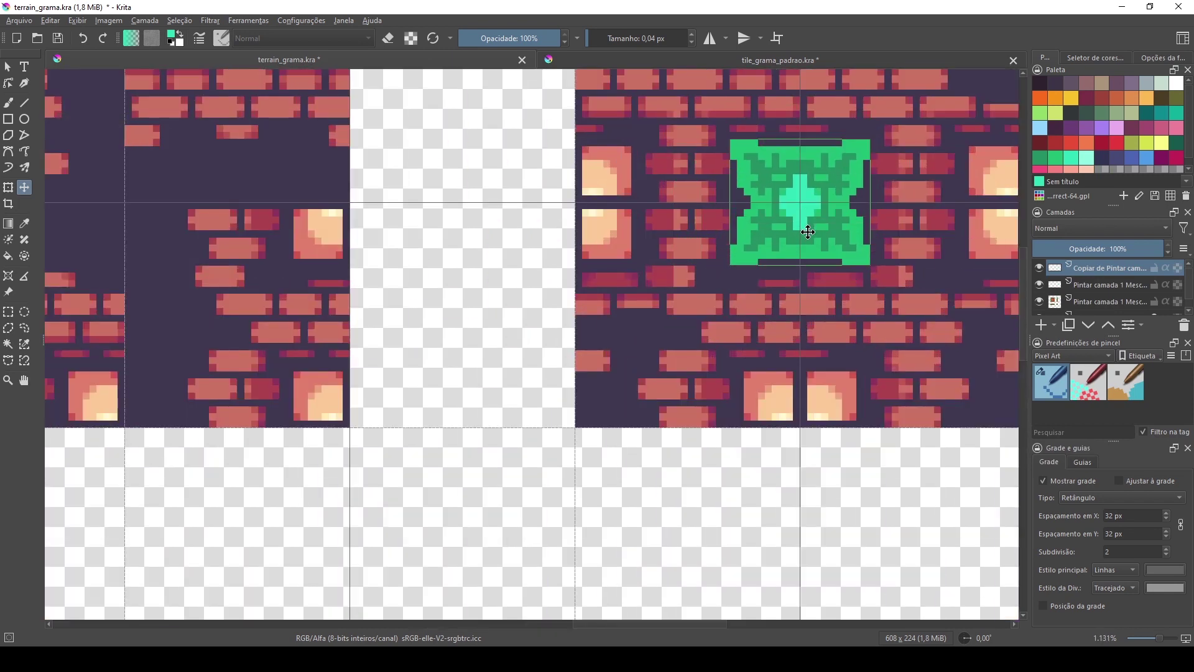
# - Duplicate the full grass patch and center it on the inner corner of the L-shaped brick block
pyautogui.moveTo(930, 375); pyautogui.dragTo(537, 439)
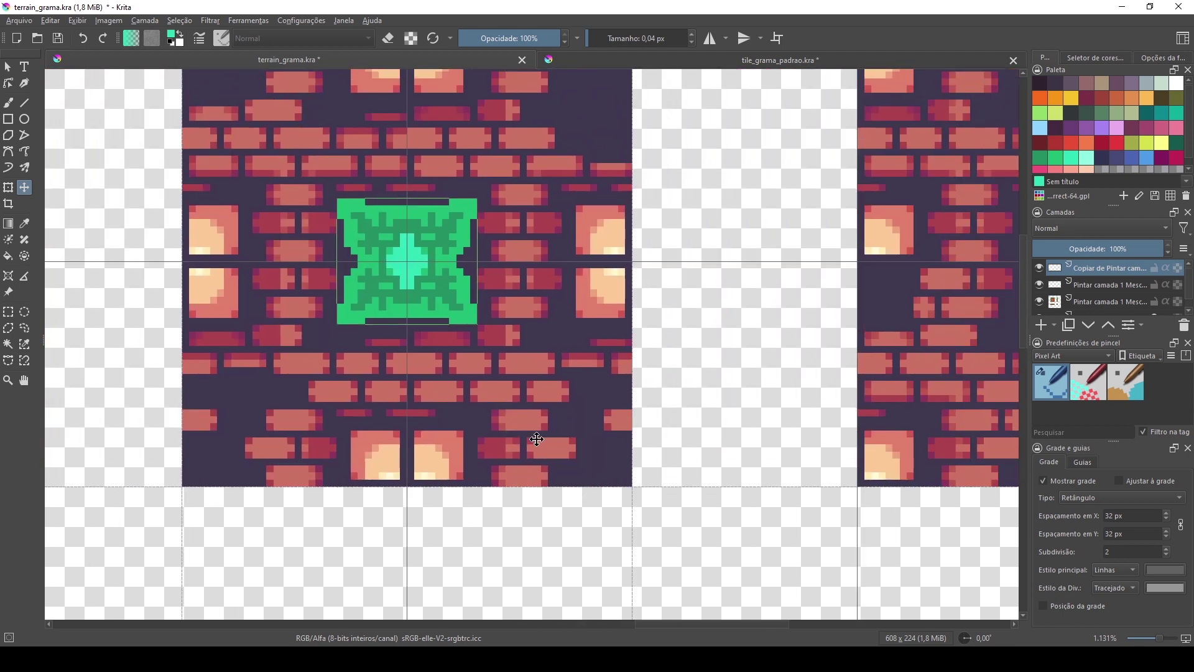
pyautogui.hotkey('ctrl', 'j')
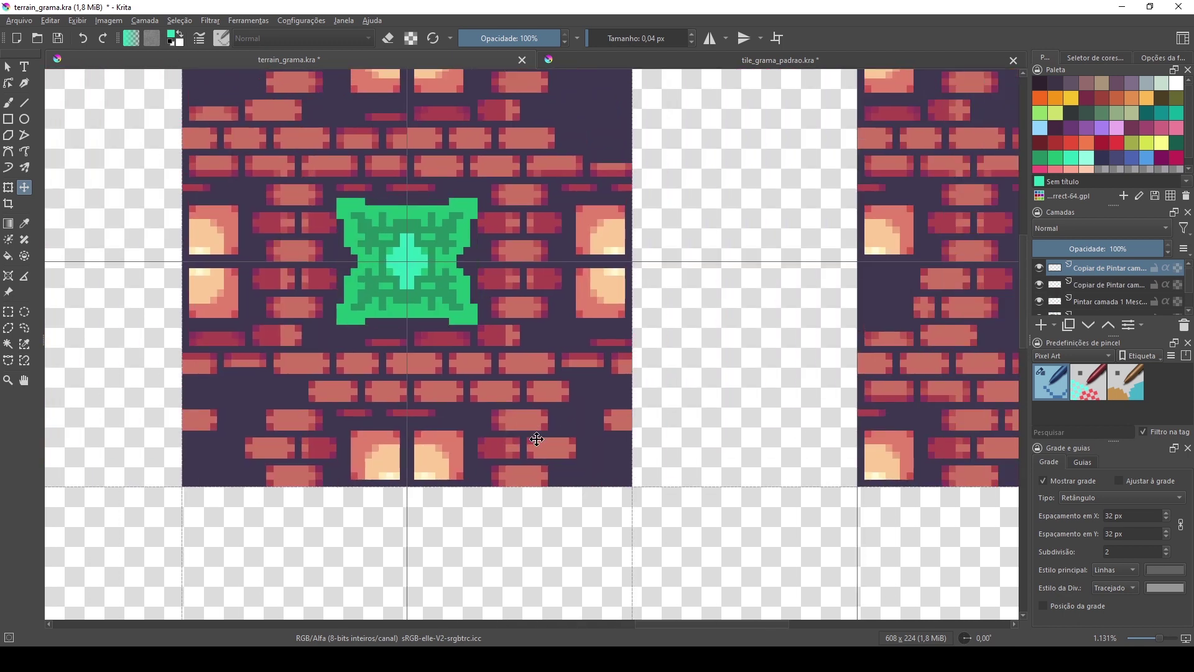
pyautogui.moveTo(462, 322); pyautogui.dragTo(902, 323)
pyautogui.scroll(-1, 700, 328)
pyautogui.scroll(-1, 726, 354)
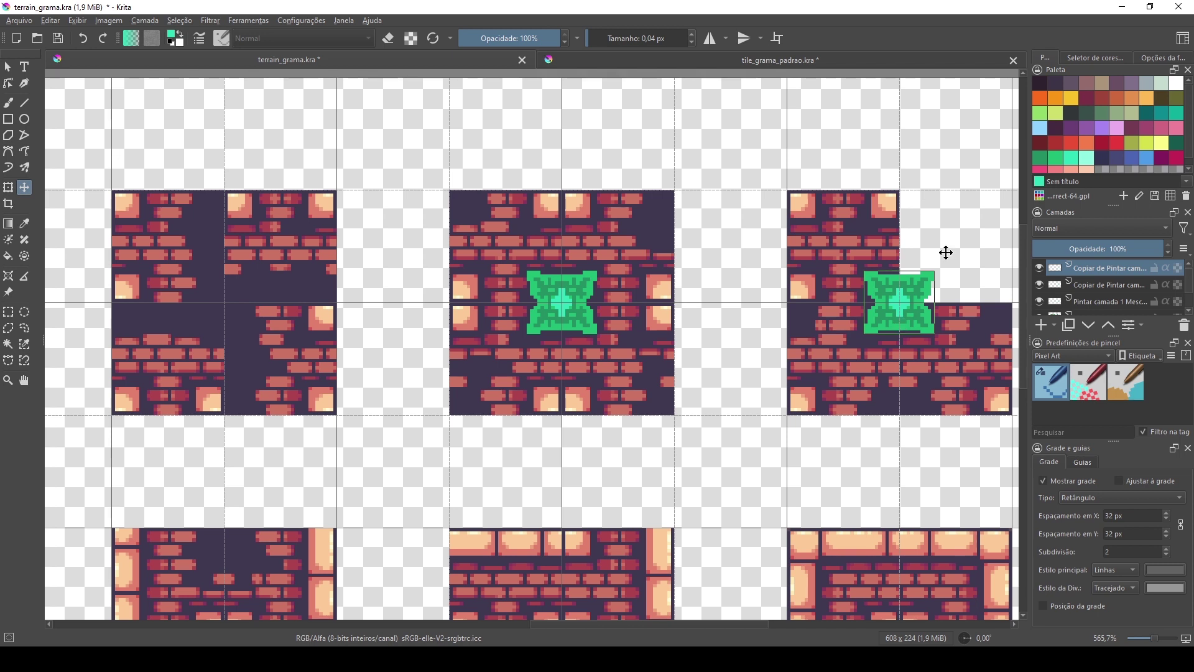
# - Select the patch's upper-right quarter lying outside the L-shaped block and delete it
pyautogui.click(8, 312)
pyautogui.moveTo(959, 238); pyautogui.dragTo(902, 305)
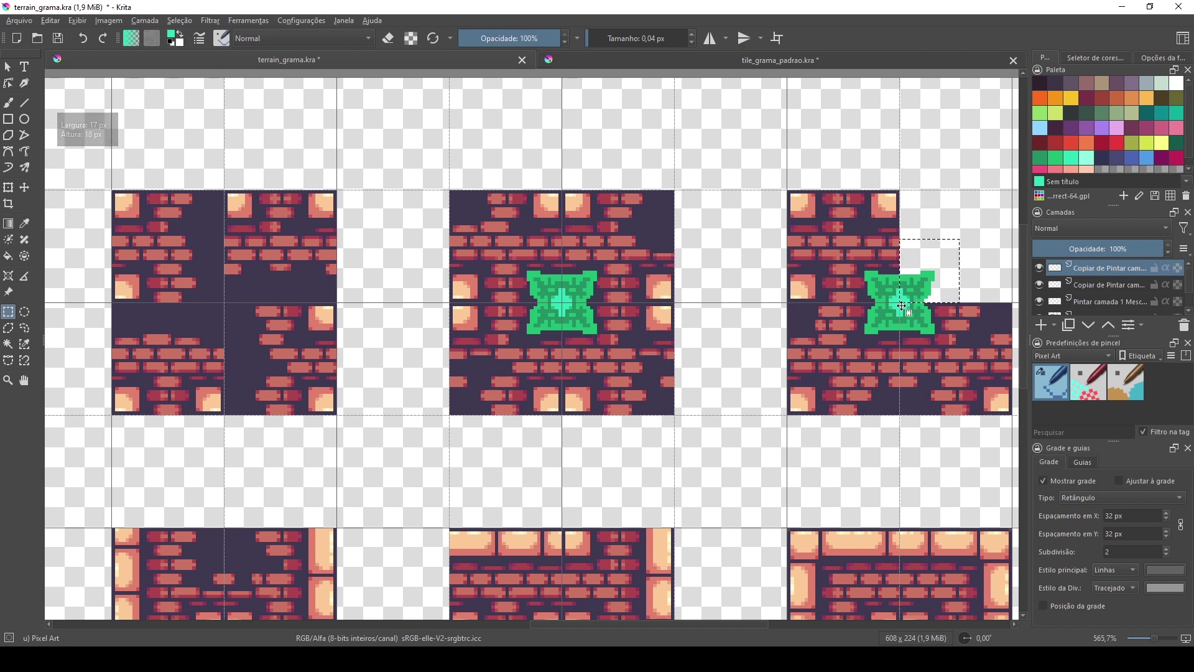
pyautogui.press('Delete')
pyautogui.click(912, 350)
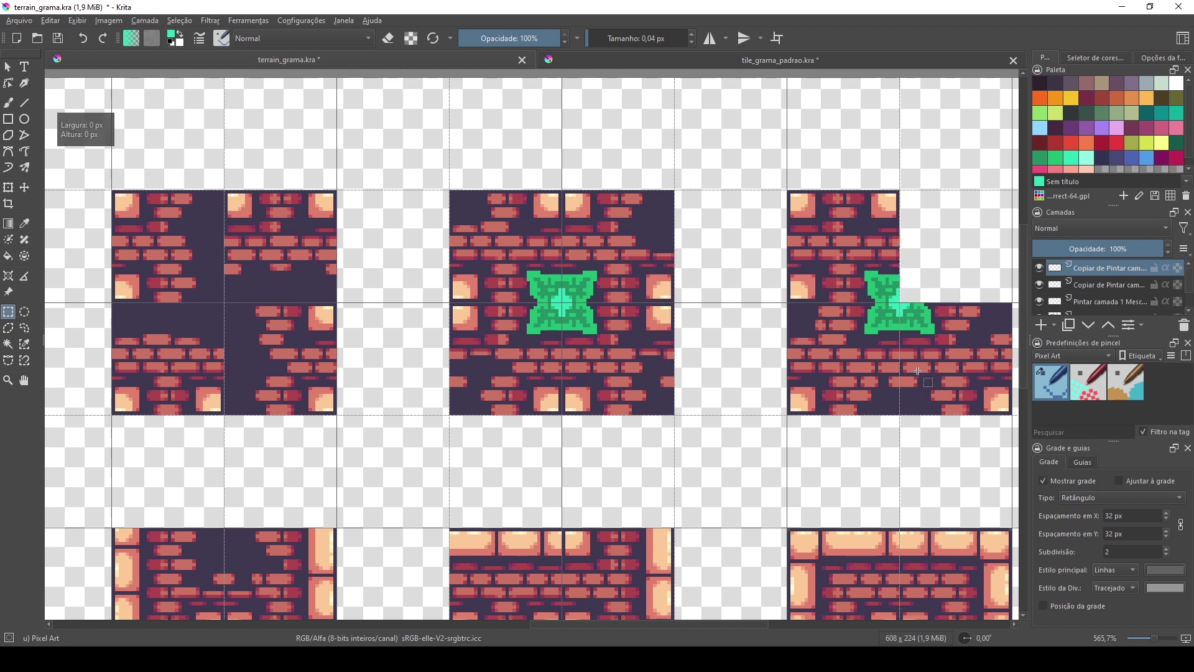
# - Place duplicates of the full grass patch over the central light bricks of the lower row's second, third and fourth brick blocks
pyautogui.click(1099, 285)
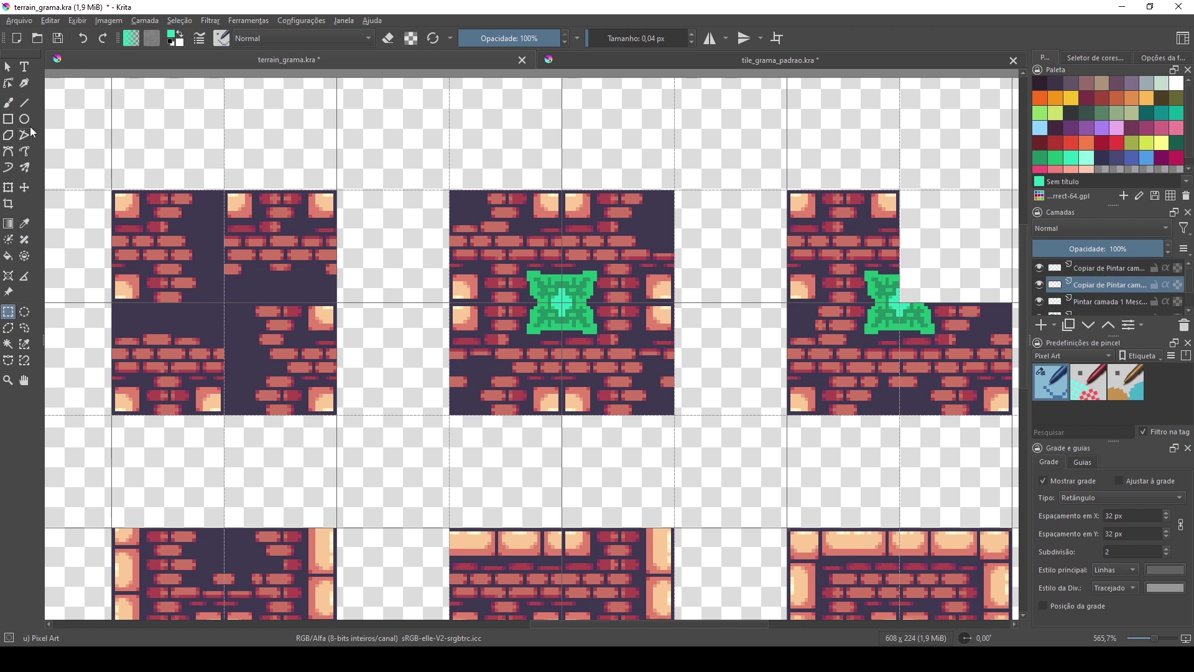
pyautogui.click(26, 189)
pyautogui.hotkey('ctrl', 'j')
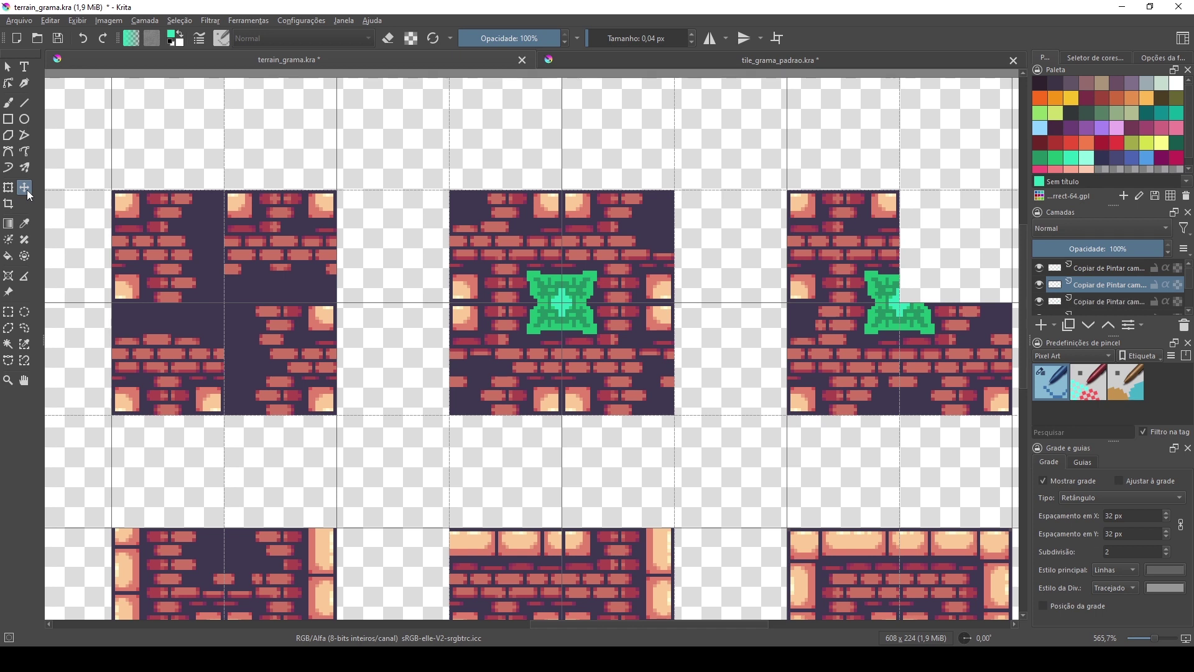
pyautogui.moveTo(497, 342); pyautogui.dragTo(546, 438)
pyautogui.moveTo(528, 483); pyautogui.dragTo(623, 214)
pyautogui.moveTo(679, 128); pyautogui.dragTo(334, 383)
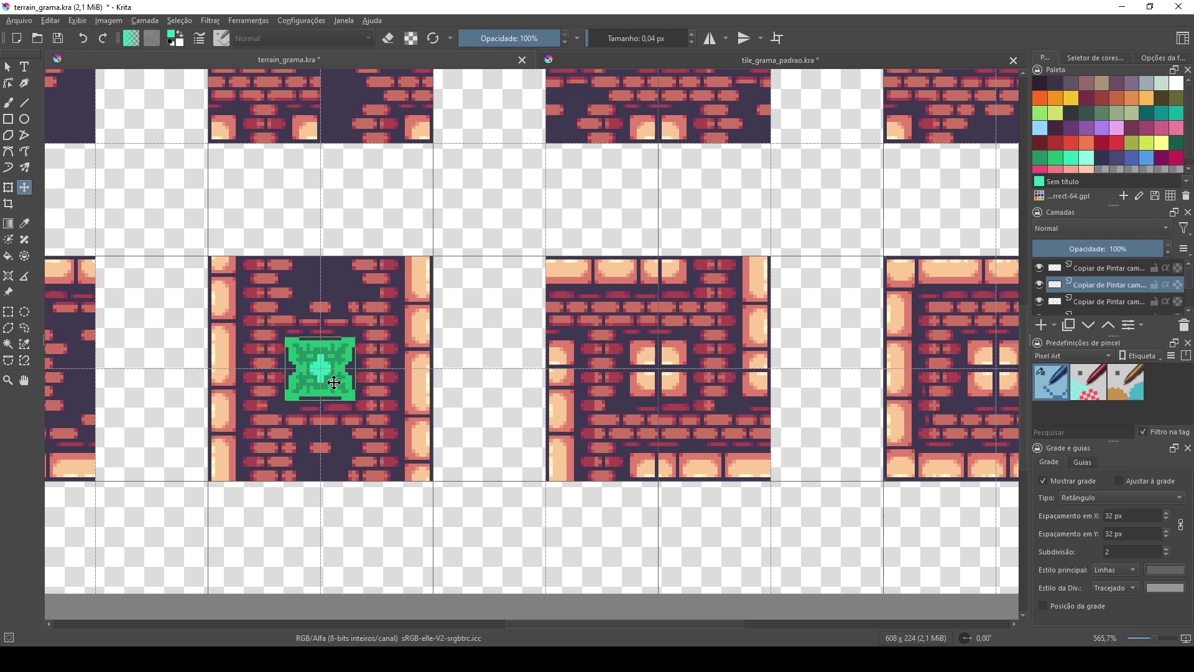
pyautogui.moveTo(334, 383); pyautogui.dragTo(792, 416)
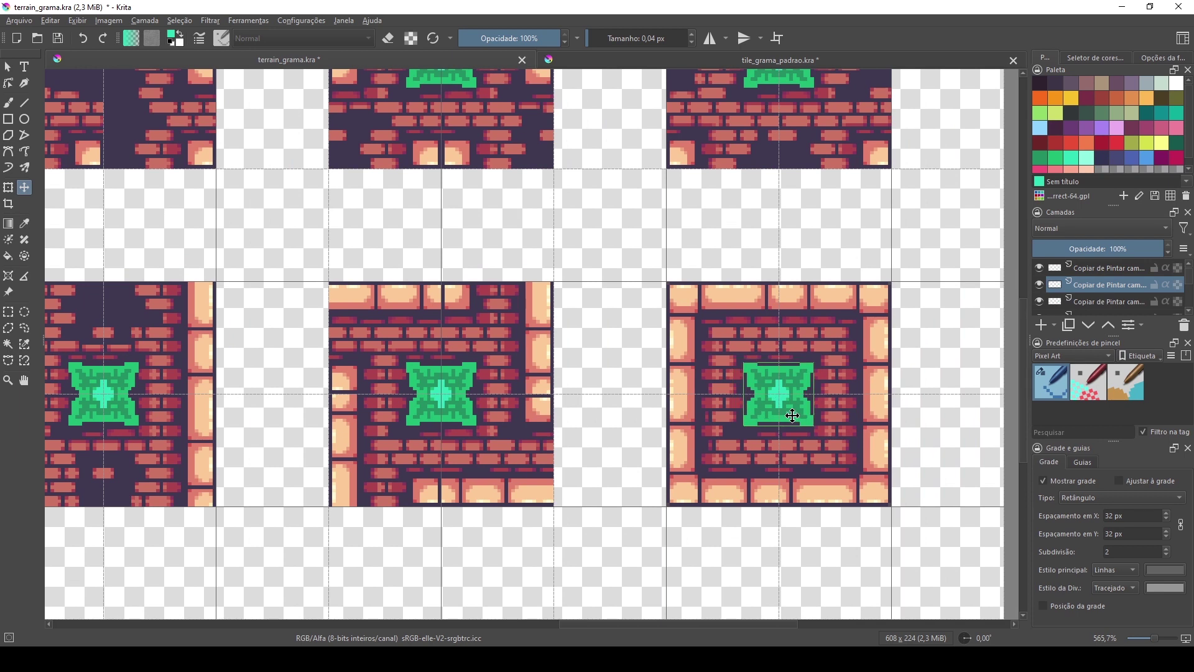
# - Merge all the grass patch layers and the terrain tile layer into one above the background, and check it by toggling its visibility
pyautogui.scroll(-2, 792, 415)
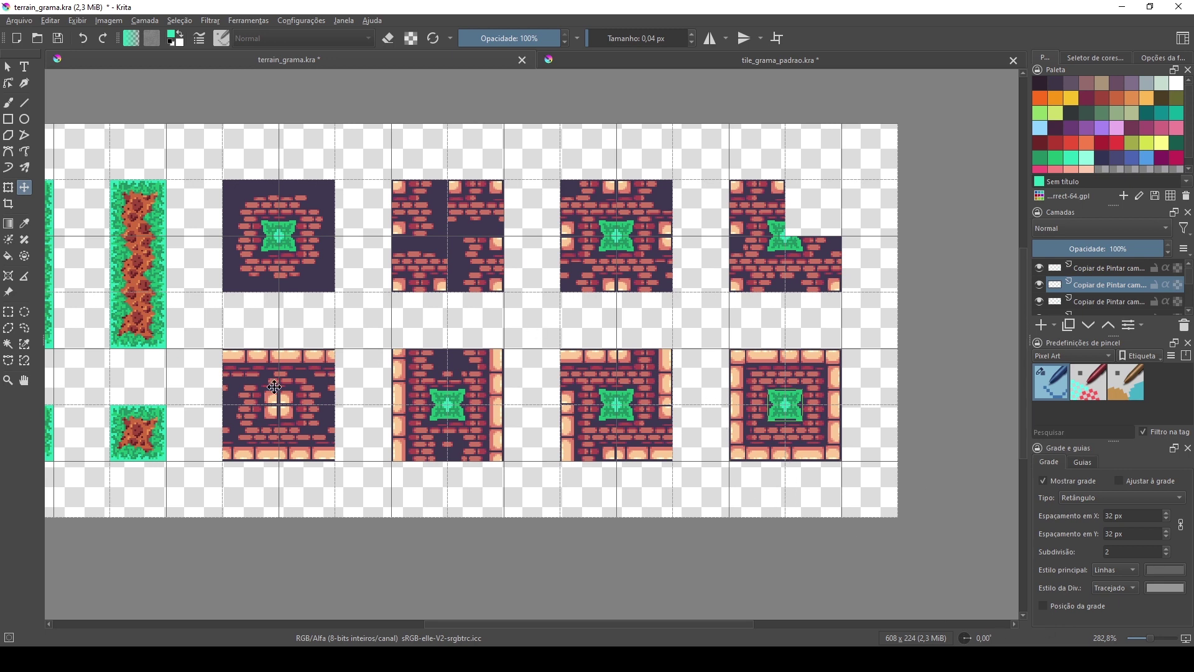
pyautogui.scroll(-1, 596, 440)
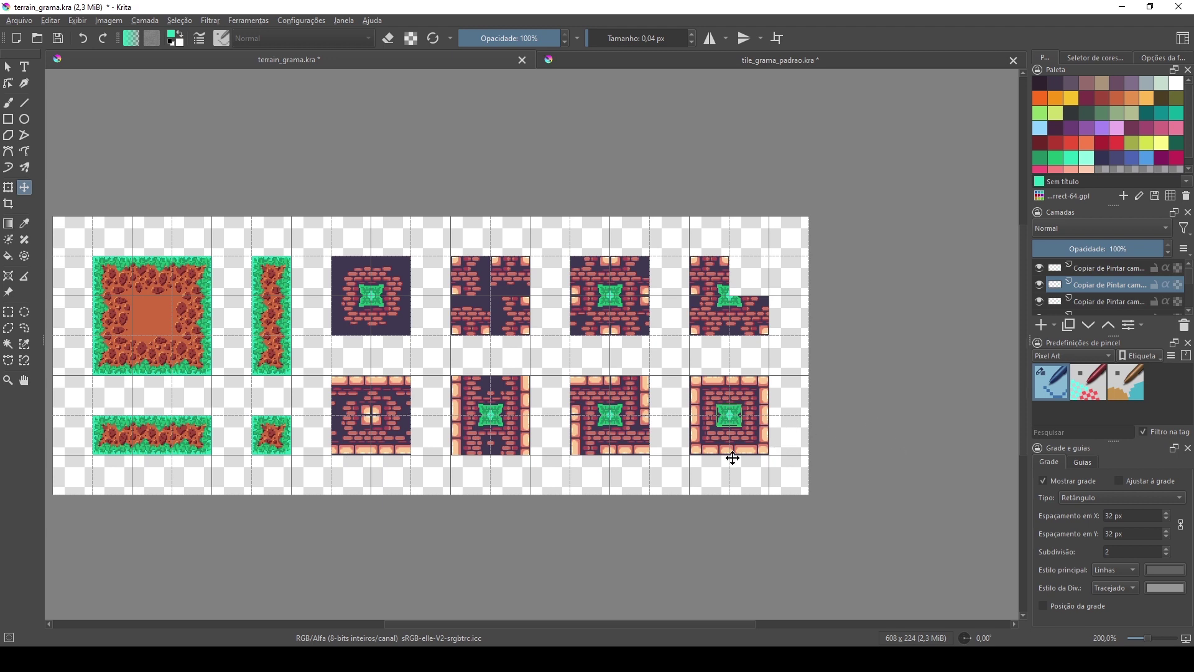
pyautogui.scroll(-5, 1079, 277)
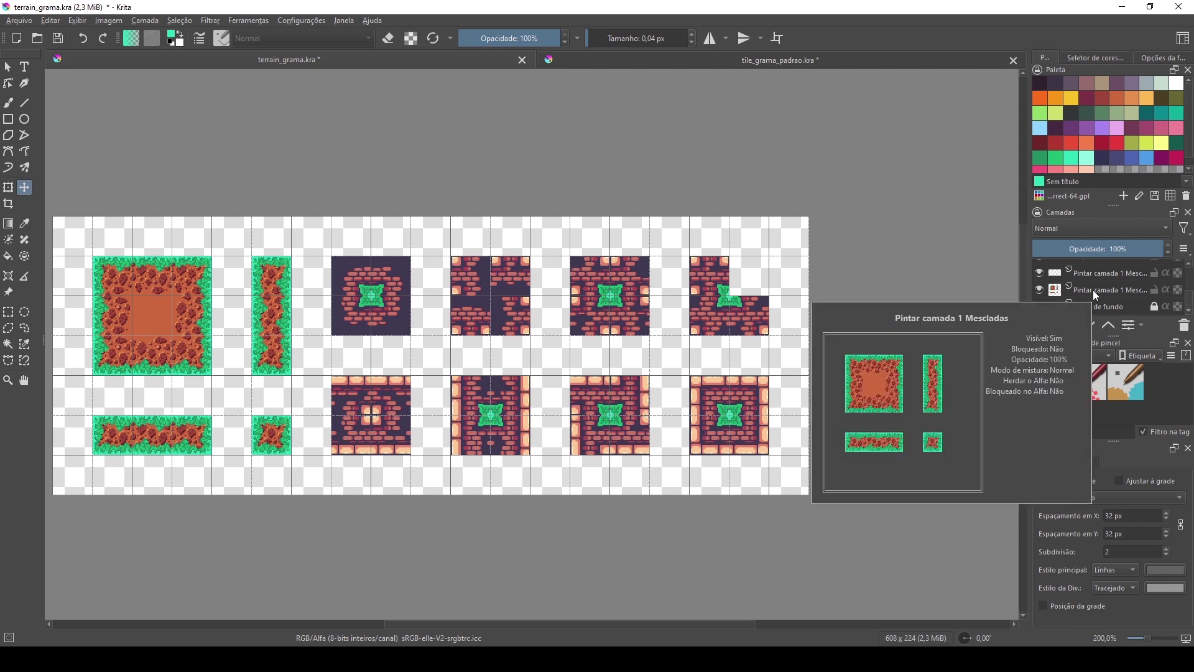
pyautogui.click(1092, 289)
pyautogui.hotkey('ctrl', 'e')
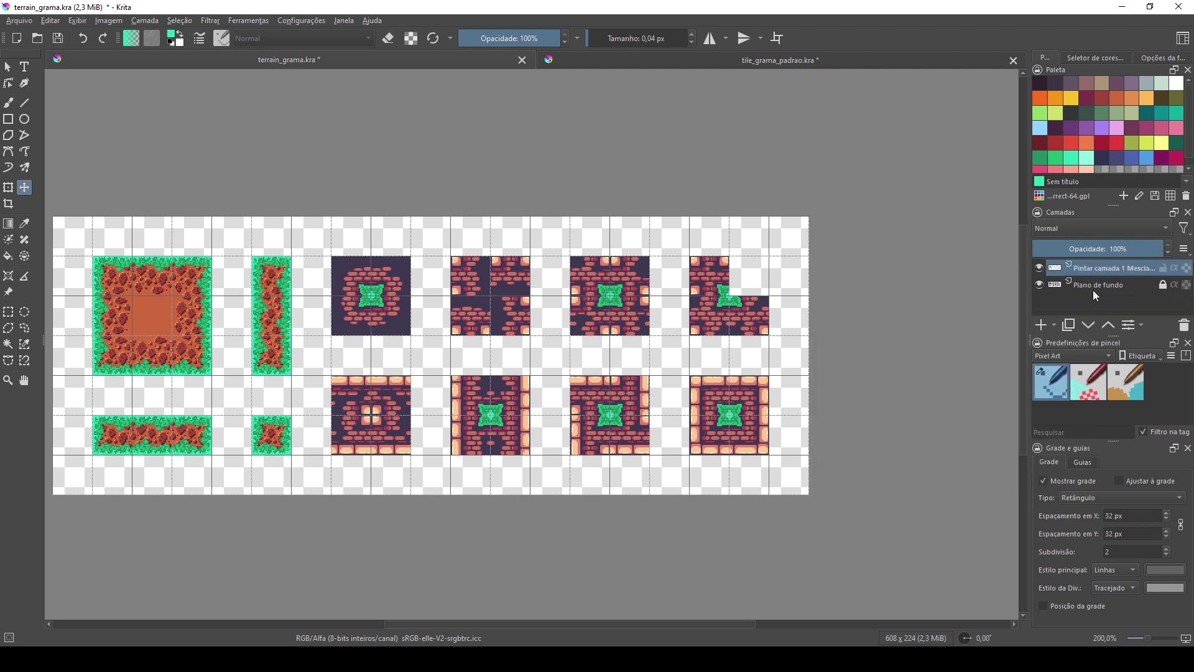
pyautogui.click(1042, 265)
pyautogui.click(1043, 265)
# - Make a rectangular selection of about 31 × 30 px around the lower second block's grass patch and copy it to a new layer
pyautogui.click(8, 311)
pyautogui.moveTo(470, 397); pyautogui.dragTo(508, 435)
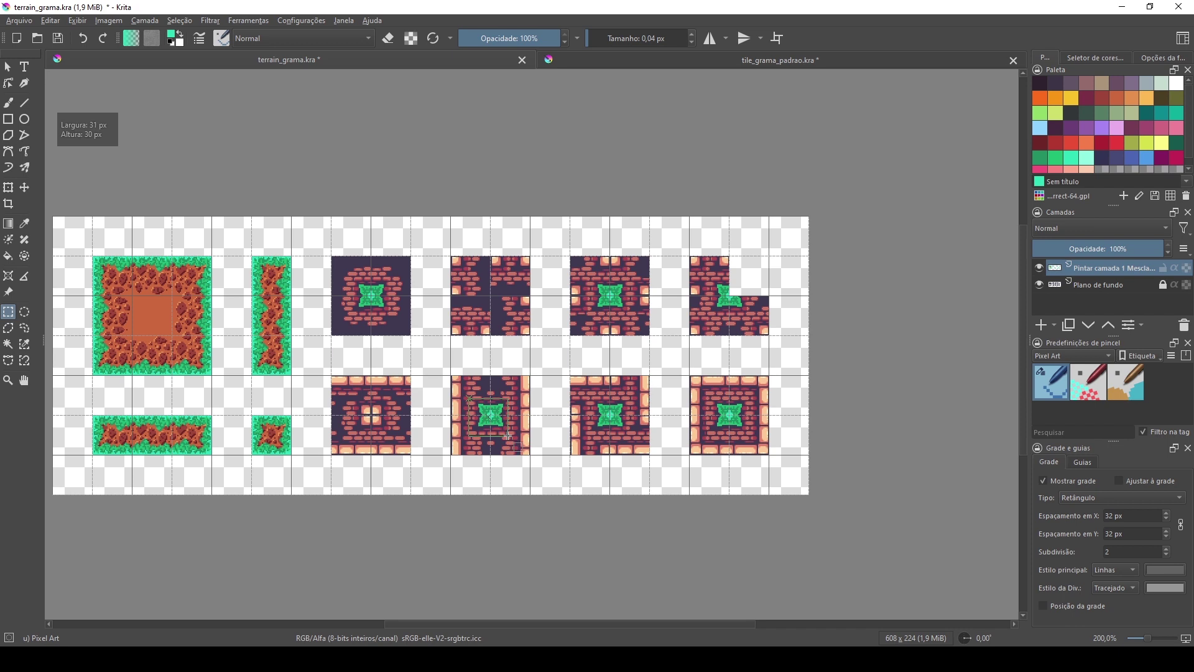
pyautogui.hotkey('ctrl', 'alt', 'j')
pyautogui.click(271, 356)
# - Move the copied grass patch over the central light bricks of the lower row's first brick block
pyautogui.click(24, 187)
pyautogui.moveTo(502, 430); pyautogui.dragTo(354, 400)
pyautogui.scroll(1, 395, 422)
pyautogui.scroll(1, 396, 424)
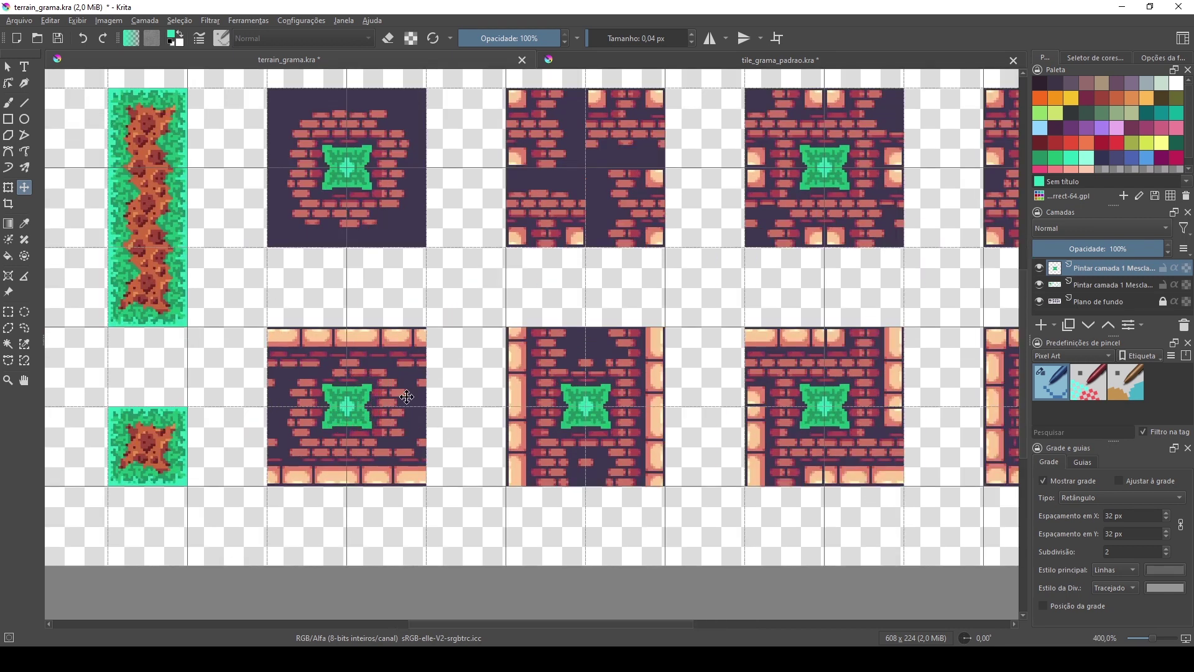
pyautogui.scroll(-1, 407, 393)
pyautogui.scroll(-1, 580, 416)
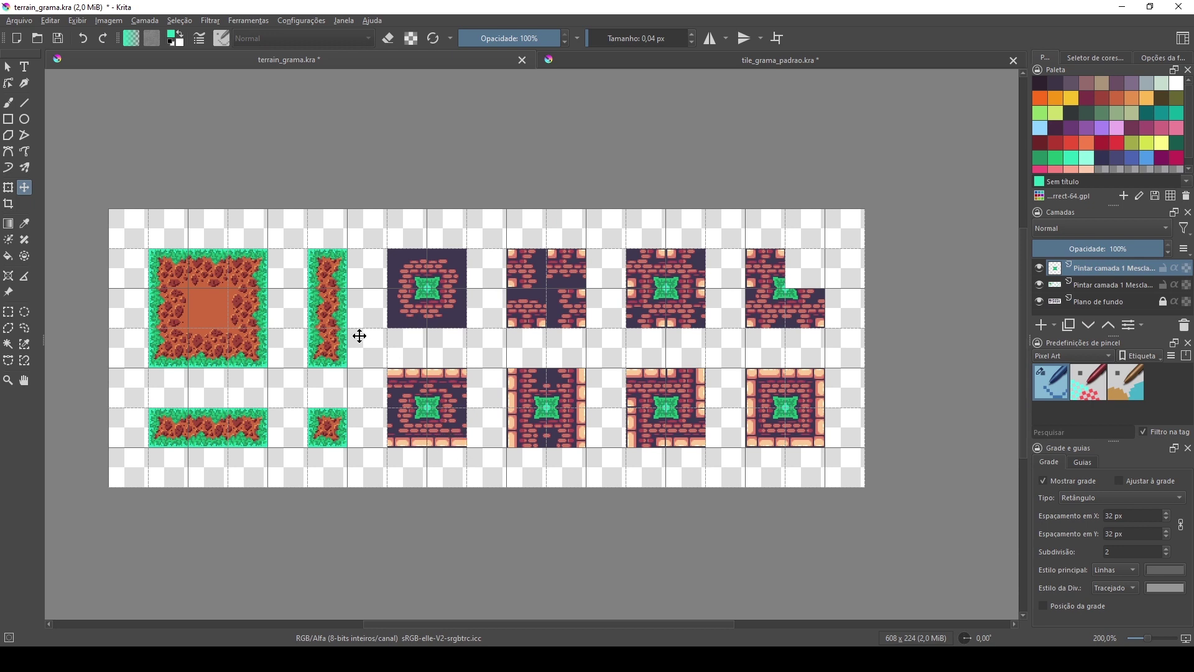
pyautogui.scroll(1, 356, 348)
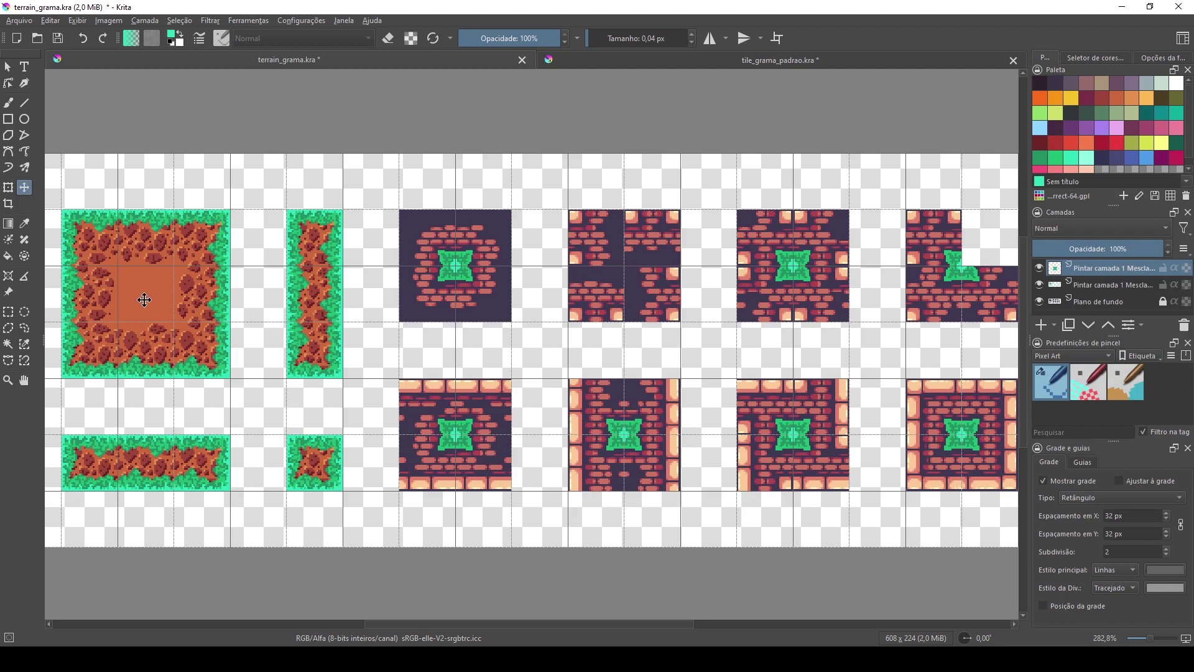
# - Try to copy the upper-left section of the large grass-edged dirt block to a new layer
pyautogui.click(8, 311)
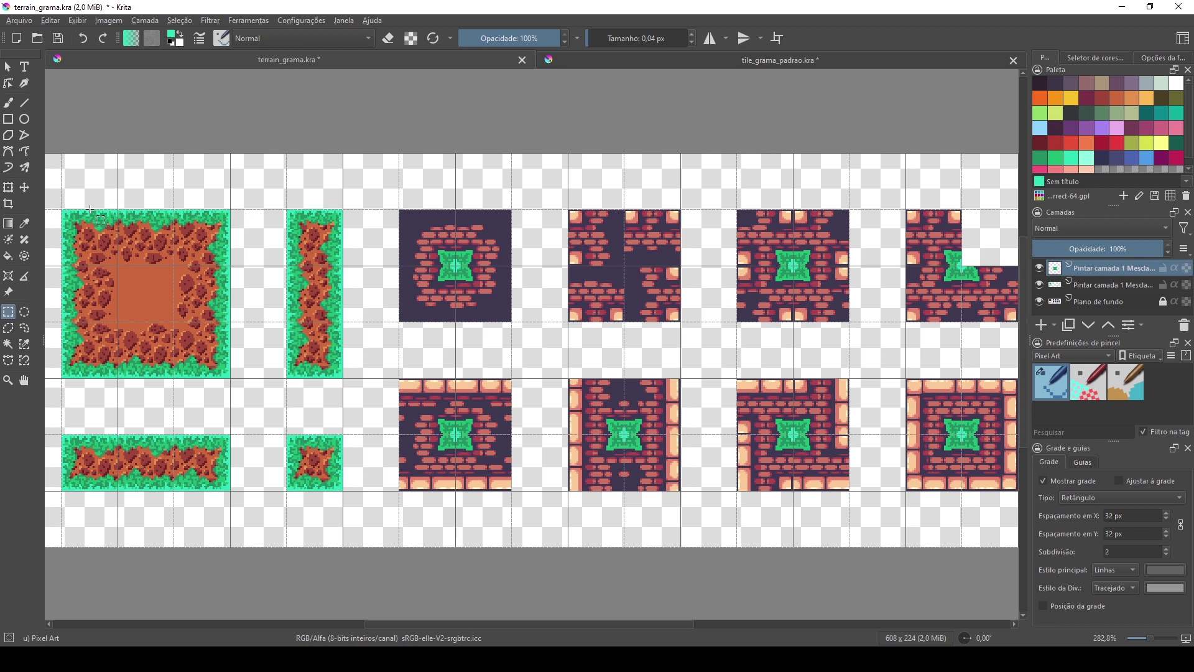
pyautogui.moveTo(88, 210); pyautogui.dragTo(199, 266)
pyautogui.click(161, 297)
pyautogui.moveTo(60, 209); pyautogui.dragTo(174, 322)
pyautogui.hotkey('ctrl', 'alt', 'j')
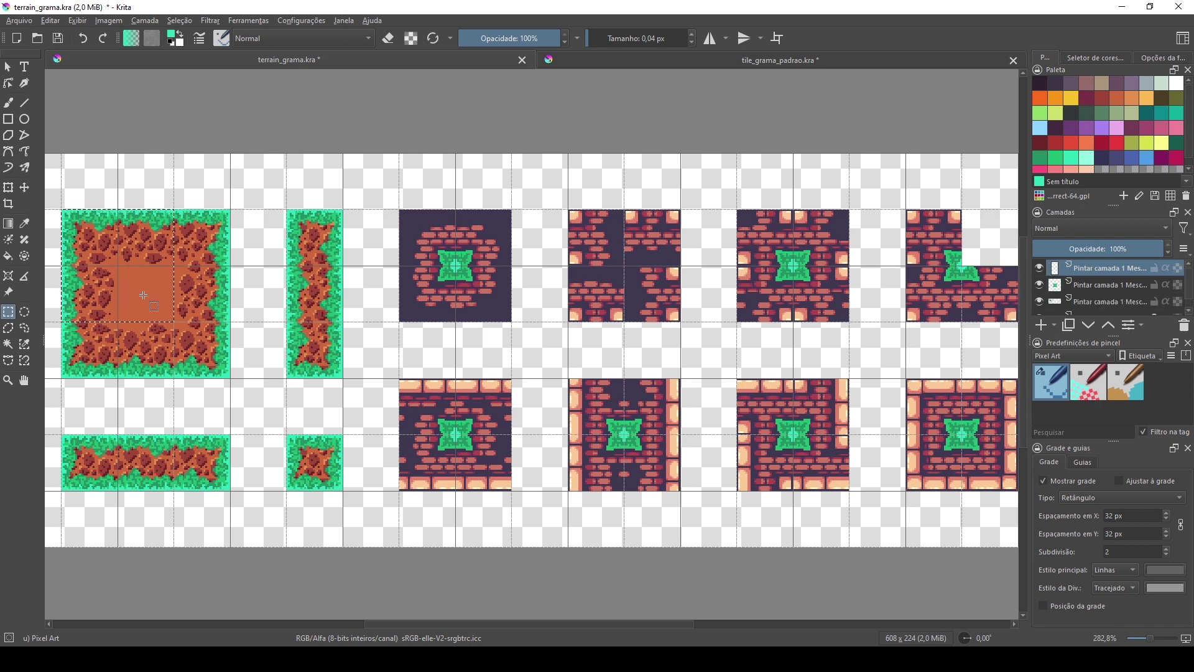
pyautogui.click(7, 66)
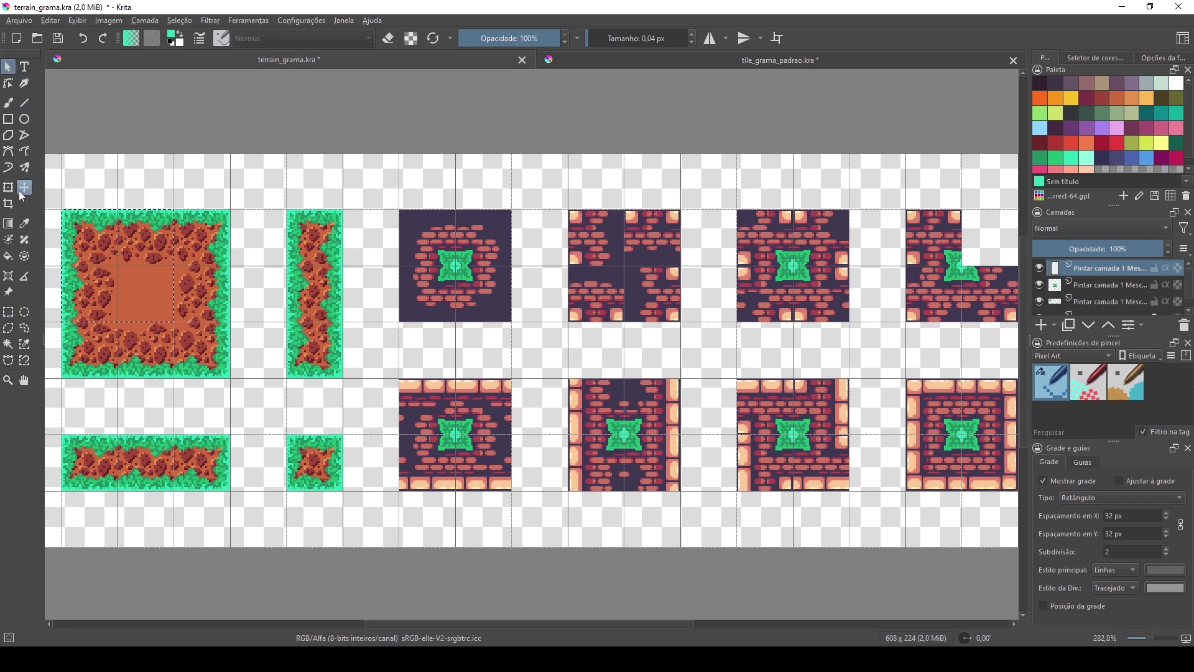
pyautogui.click(8, 311)
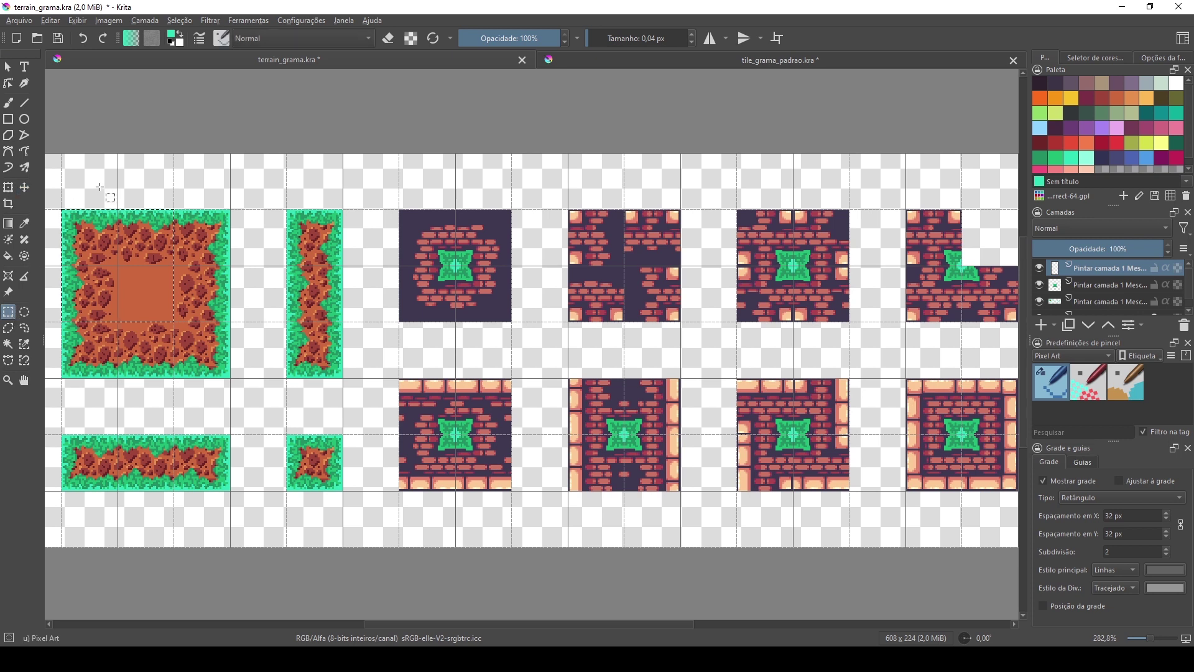
pyautogui.click(26, 188)
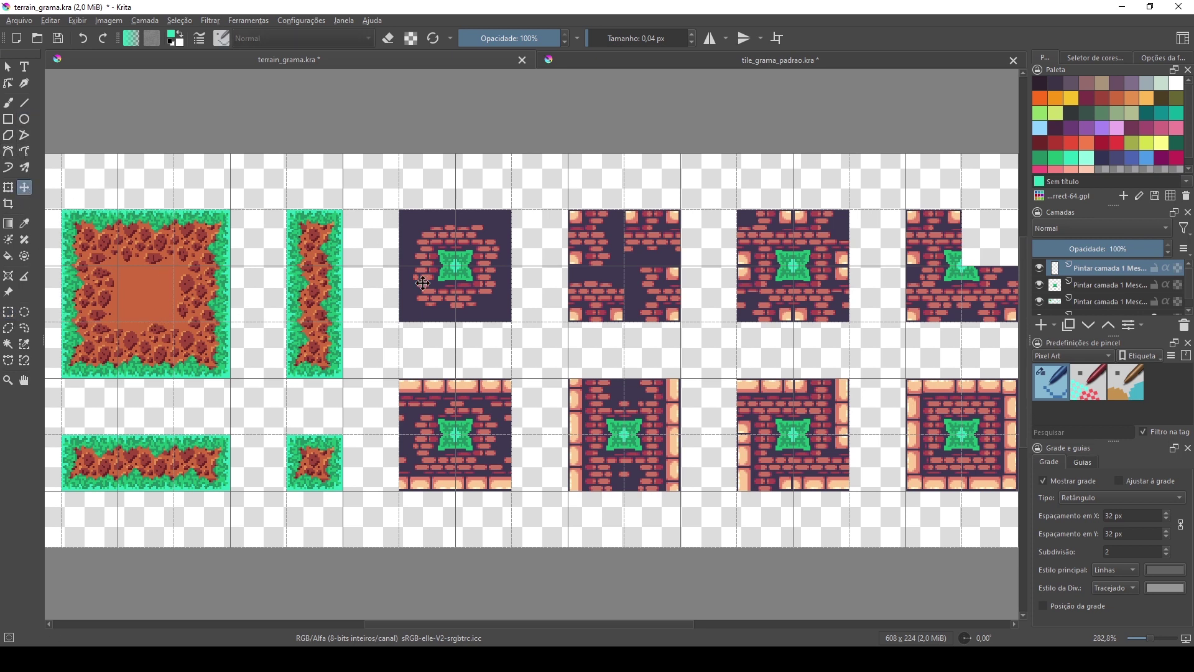
# - Merge the new layer, the grass patch layer and the terrain tile layer into one above the background
pyautogui.scroll(-2, 1114, 289)
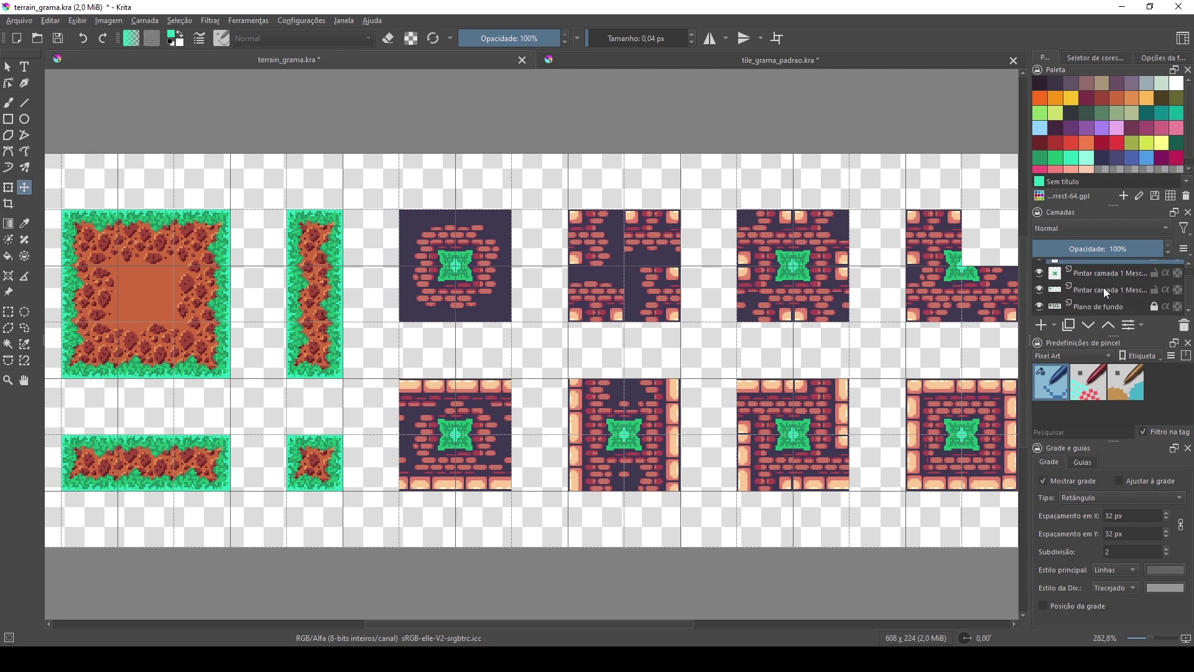
pyautogui.keyDown('shift'); pyautogui.click(1091, 289); pyautogui.keyUp('shift')
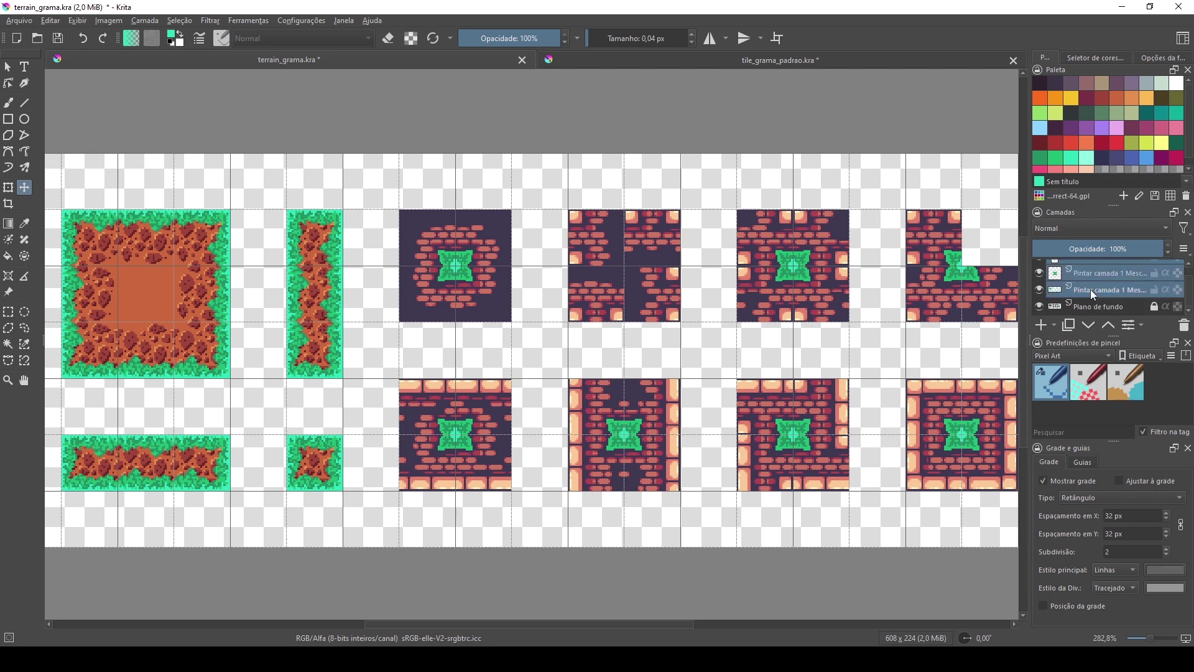
pyautogui.hotkey('ctrl', 'e')
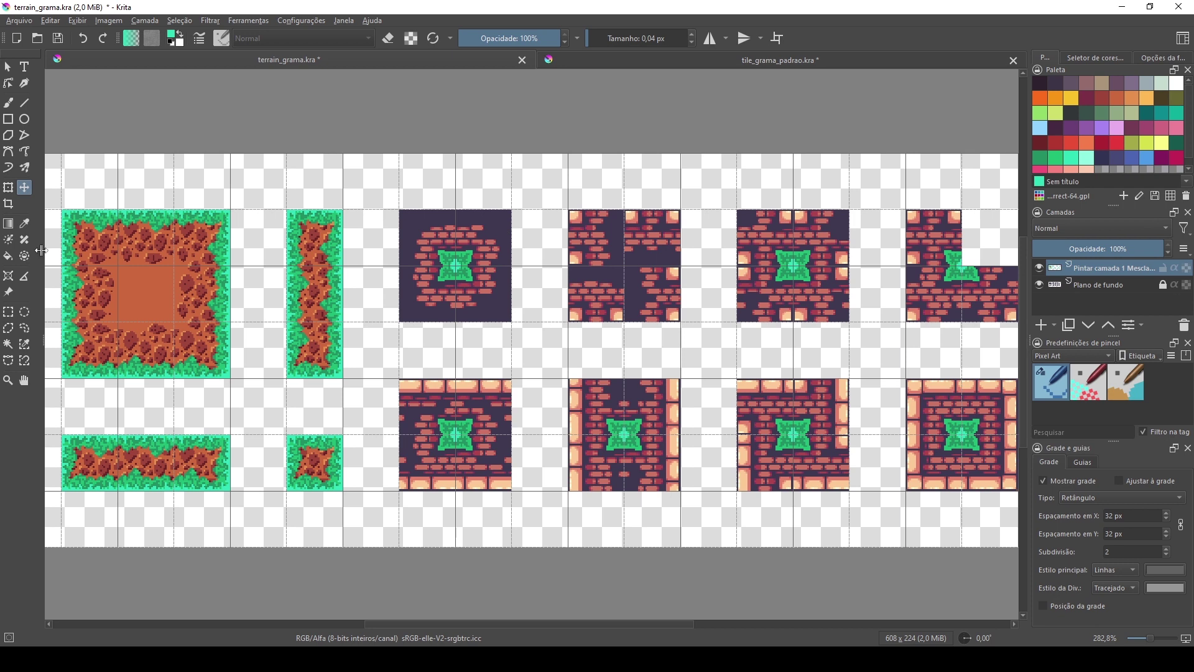
# - Select a 64 × 64 px area at the large terrain block's upper-left corner, copy it to a new layer and deselect
pyautogui.click(8, 311)
pyautogui.moveTo(60, 210); pyautogui.dragTo(352, 334)
pyautogui.click(150, 320)
pyautogui.scroll(1, 147, 324)
pyautogui.moveTo(268, 202); pyautogui.dragTo(428, 360)
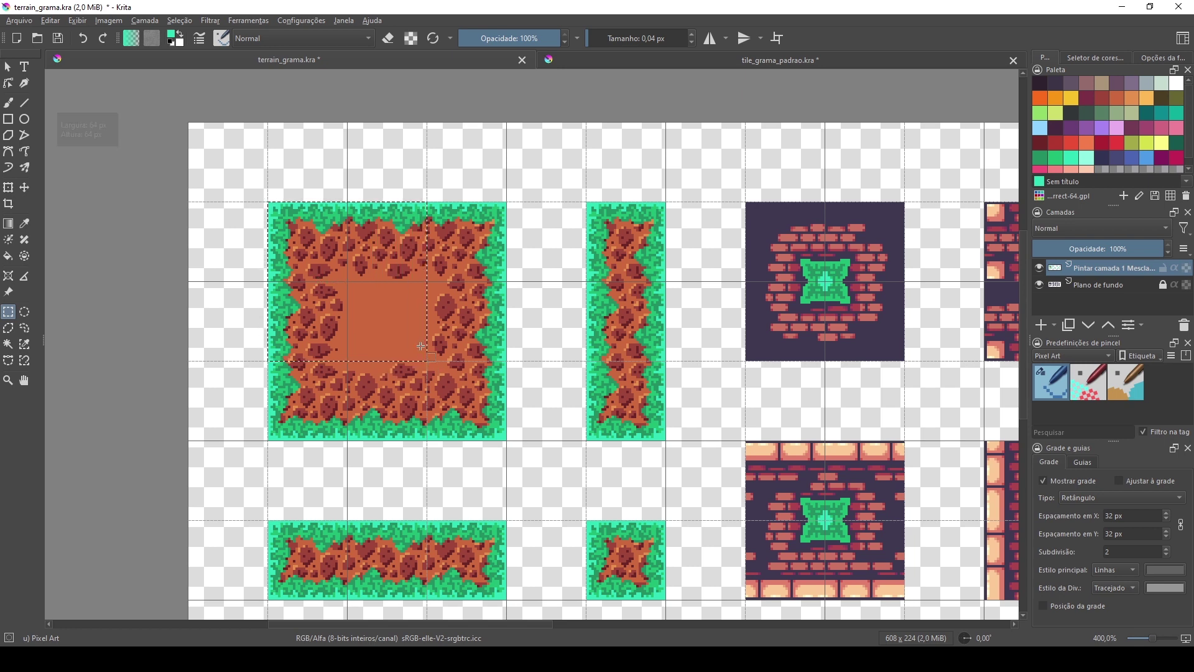
pyautogui.hotkey('ctrl', 'alt', 'j')
pyautogui.click(536, 336)
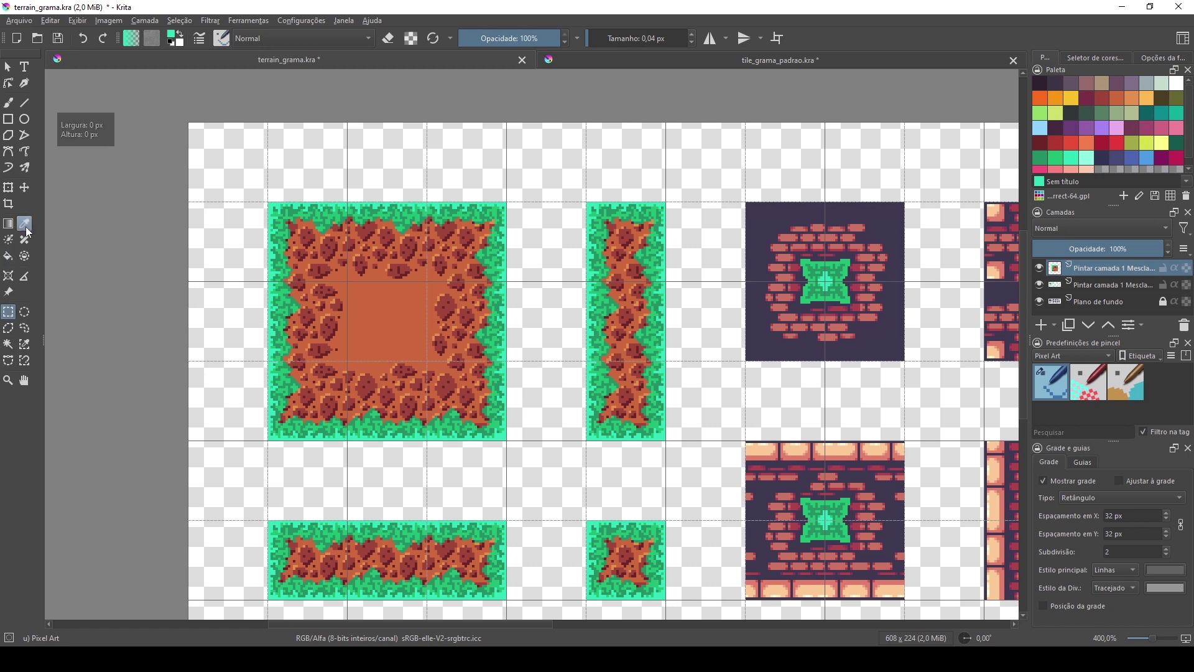
# - Place the copied upper-left terrain corner exactly over the lower row's fourth brick block, with its layer below the merged tile layer
pyautogui.press('t')
pyautogui.moveTo(390, 344); pyautogui.dragTo(288, 279)
pyautogui.moveTo(194, 174); pyautogui.dragTo(825, 368)
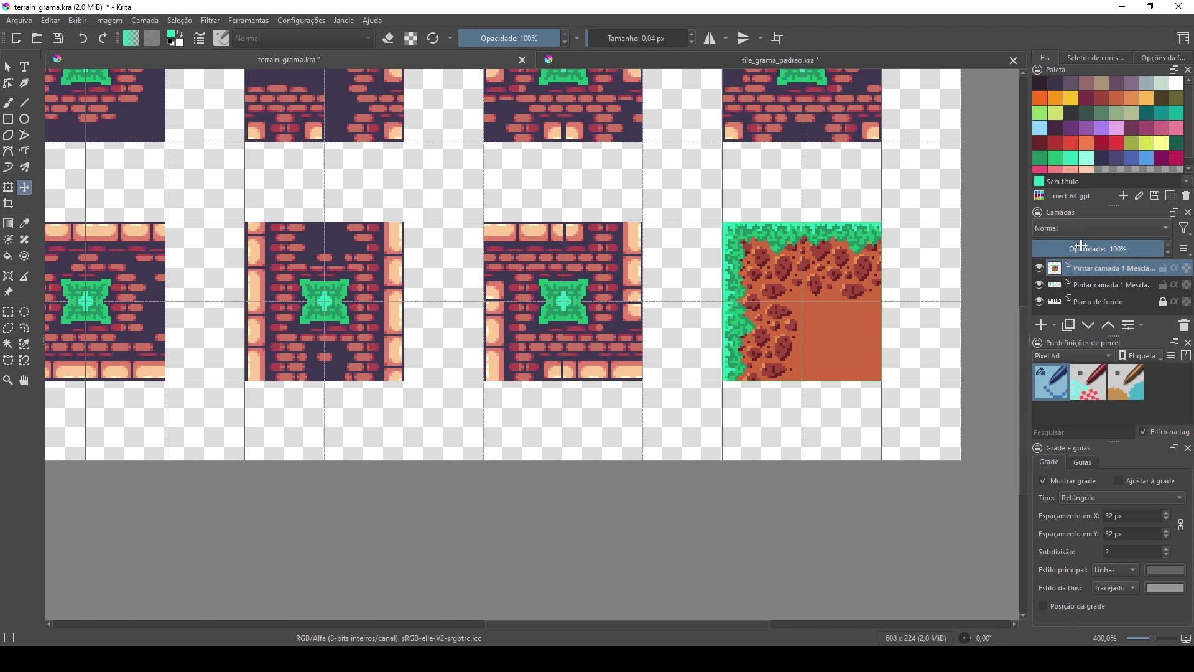
pyautogui.moveTo(1089, 274); pyautogui.dragTo(1088, 289)
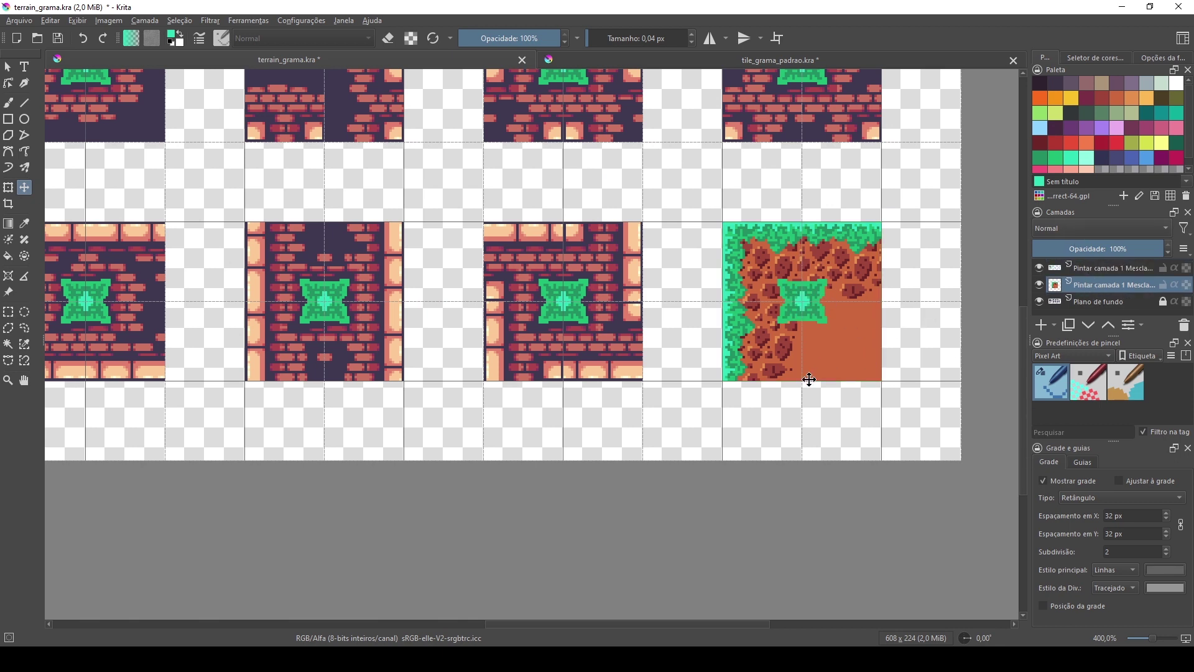
pyautogui.moveTo(818, 354)
pyautogui.mouseDown()
pyautogui.moveTo(684, 350)
pyautogui.moveTo(840, 339)
pyautogui.moveTo(826, 358)
pyautogui.mouseUp()
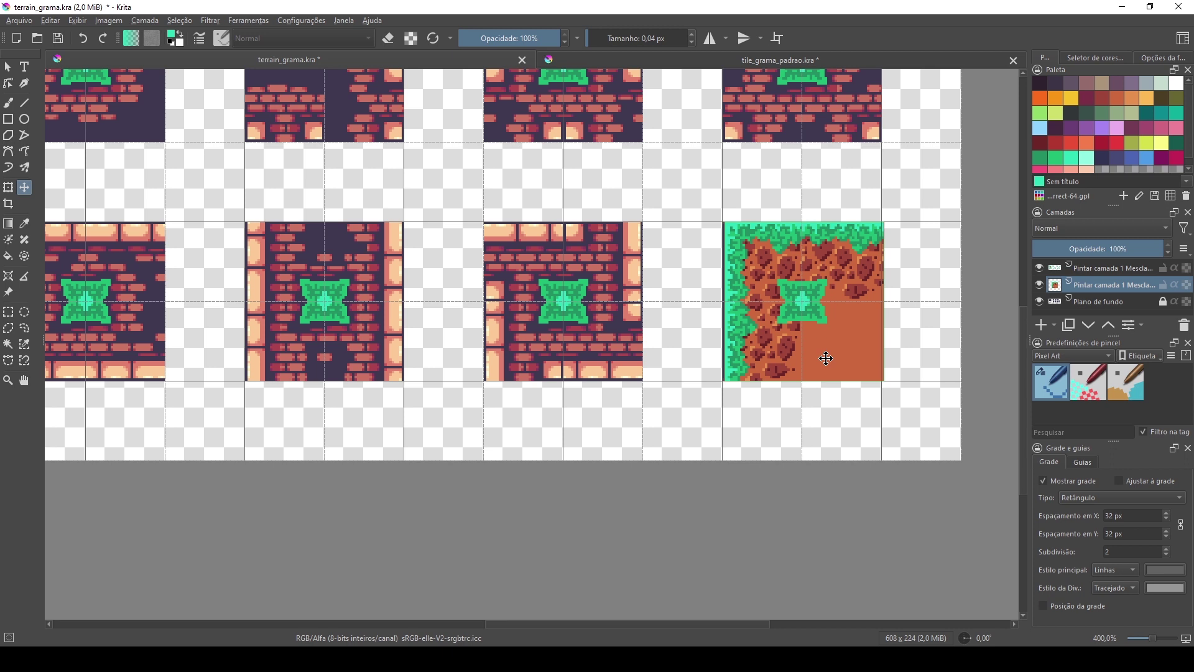
pyautogui.moveTo(826, 358); pyautogui.dragTo(824, 358)
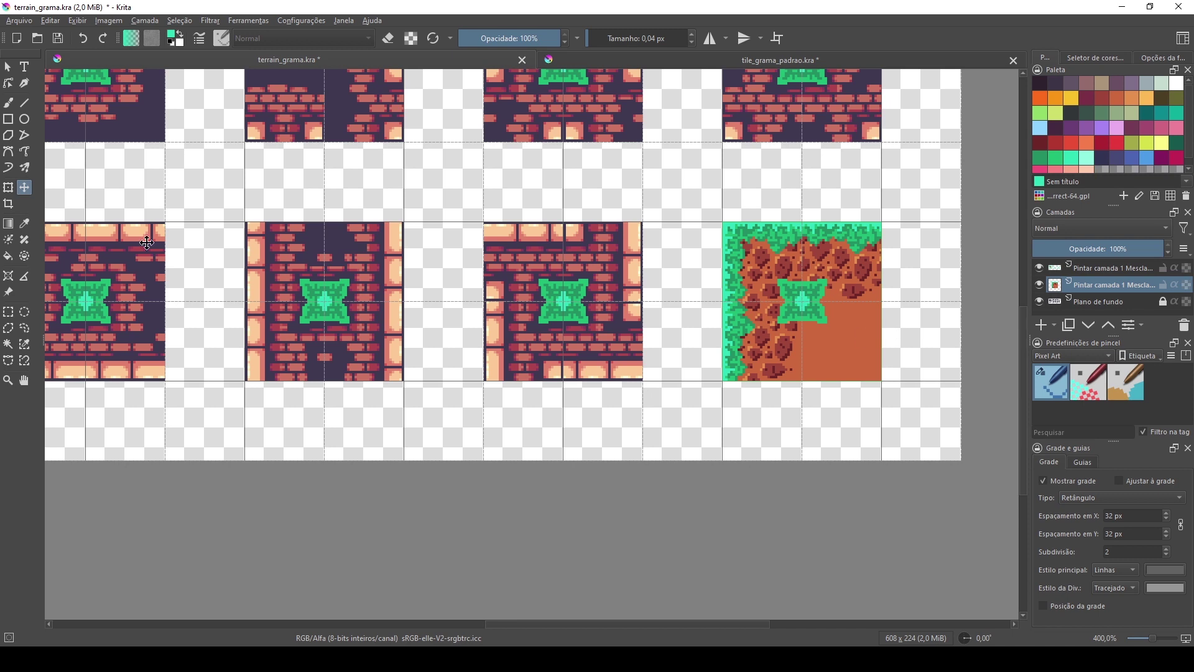
# - Delete the inner area of about 49 × 51 px from the placed corner piece, leaving only its upper and left edges, and deselect
pyautogui.click(10, 312)
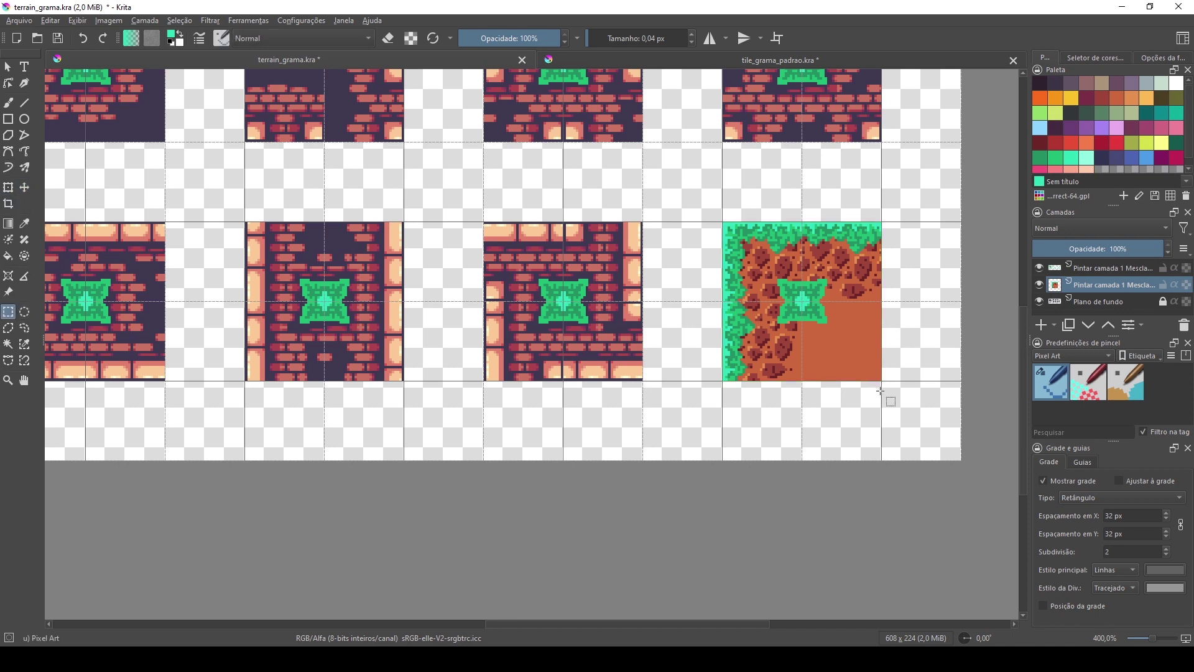
pyautogui.moveTo(889, 396); pyautogui.dragTo(768, 269)
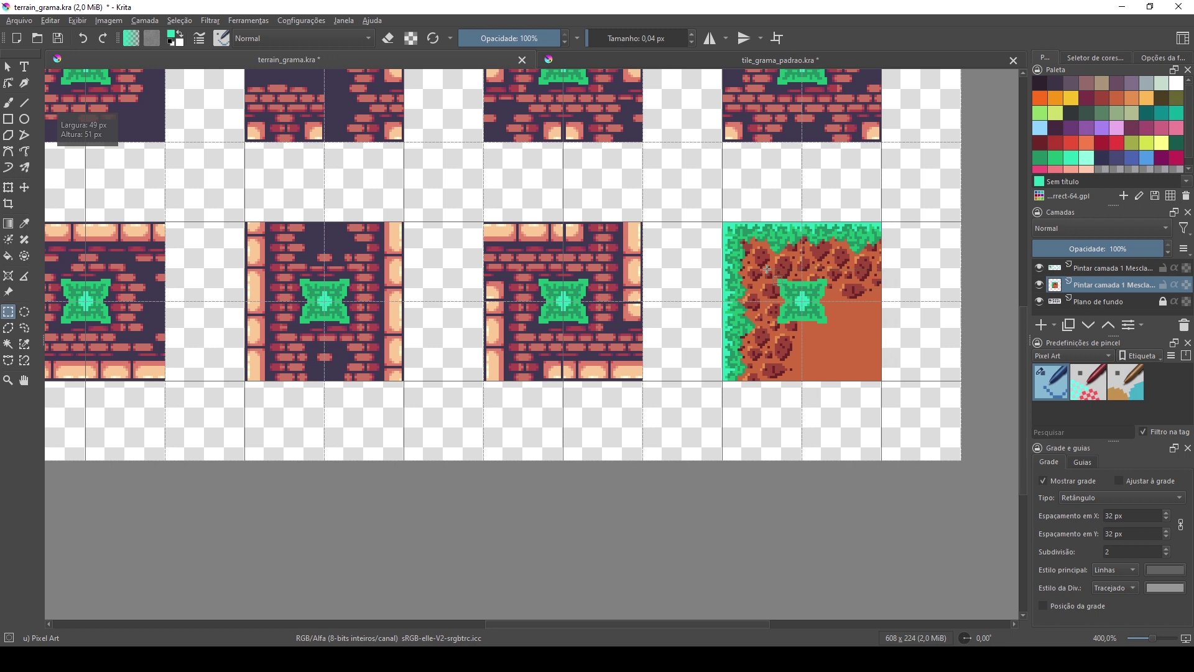
pyautogui.press('Delete')
pyautogui.click(768, 269)
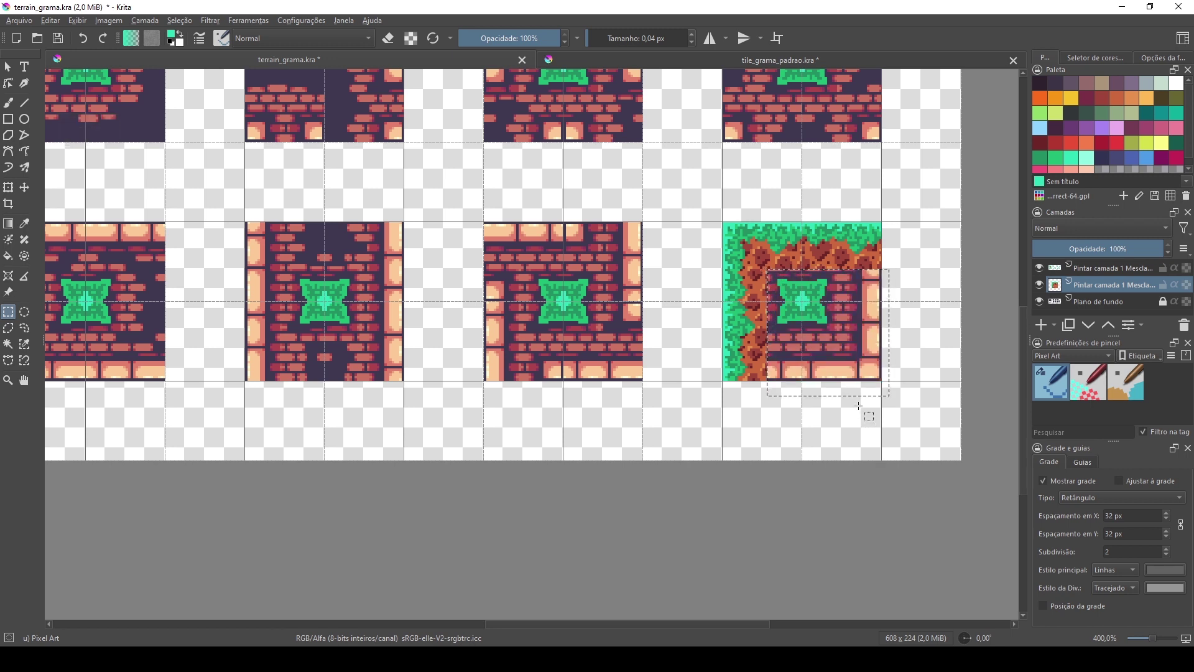
# - On the merged tile layer, copy the large terrain block's lower-right section and paste it as a new layer
pyautogui.scroll(-2, 694, 337)
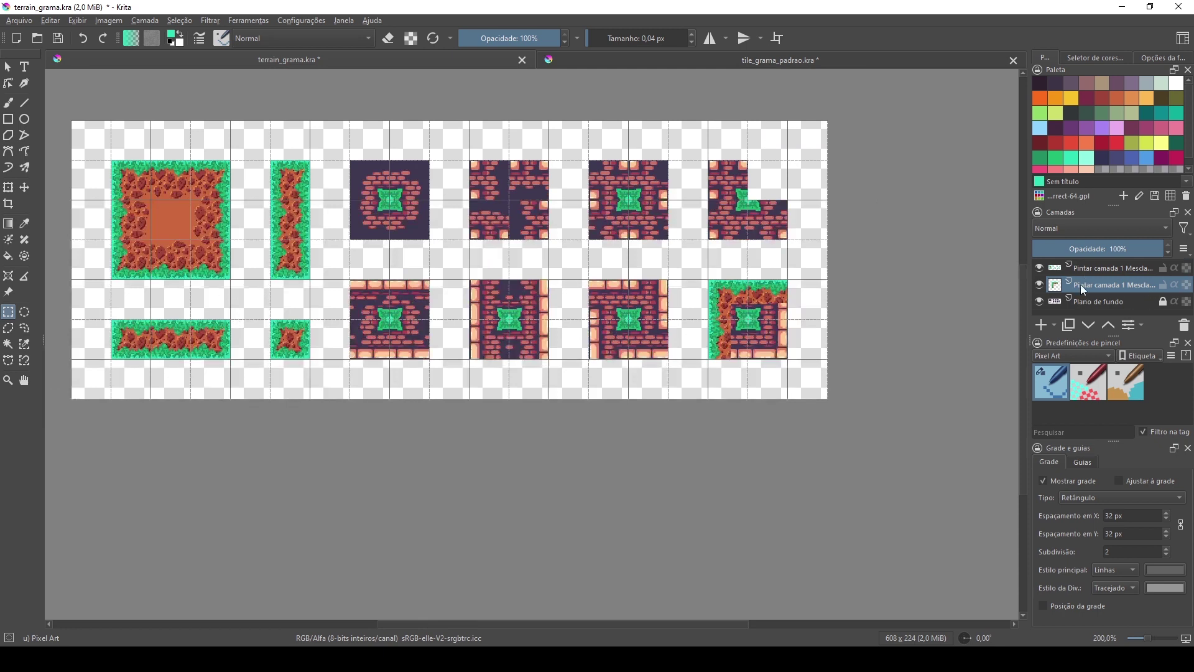
pyautogui.click(1084, 269)
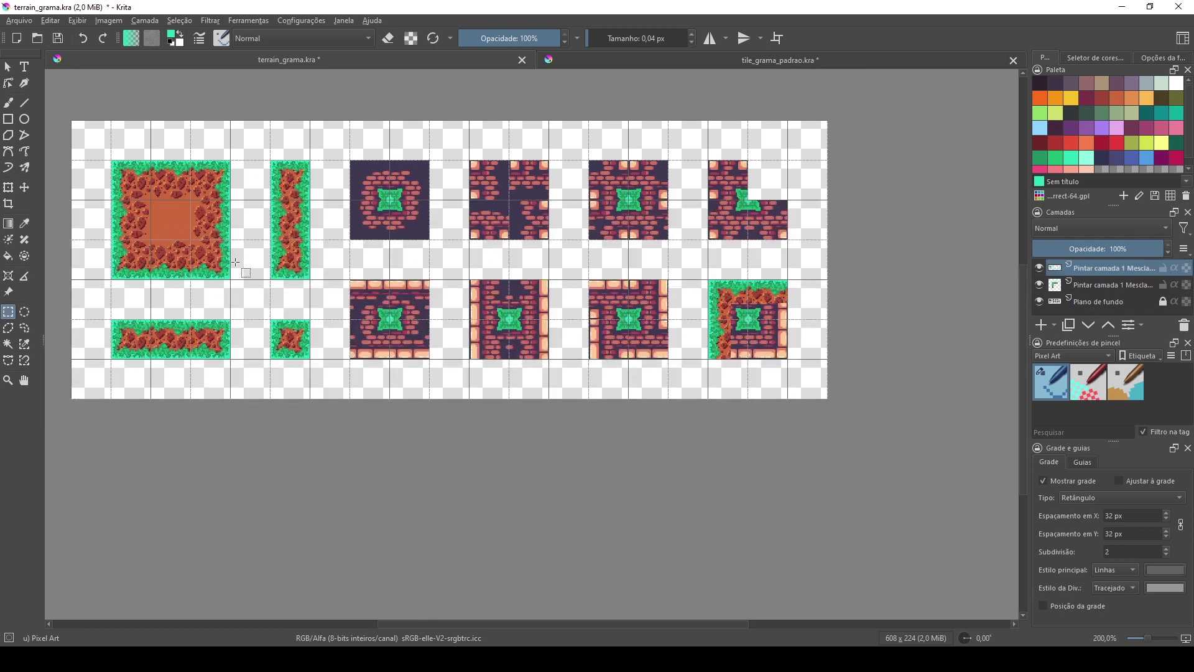
pyautogui.moveTo(168, 260); pyautogui.dragTo(445, 303)
pyautogui.scroll(2, 445, 302)
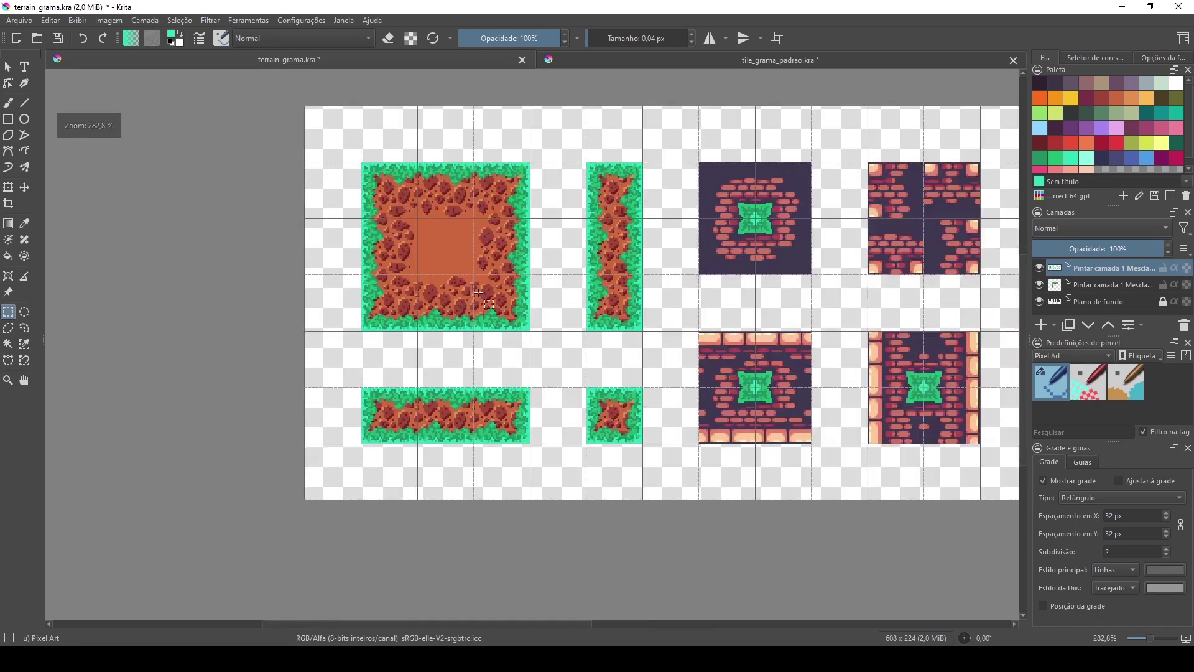
pyautogui.moveTo(551, 187); pyautogui.dragTo(392, 347)
pyautogui.hotkey('ctrl', 'c')
pyautogui.hotkey('ctrl', 'v')
pyautogui.click(83, 225)
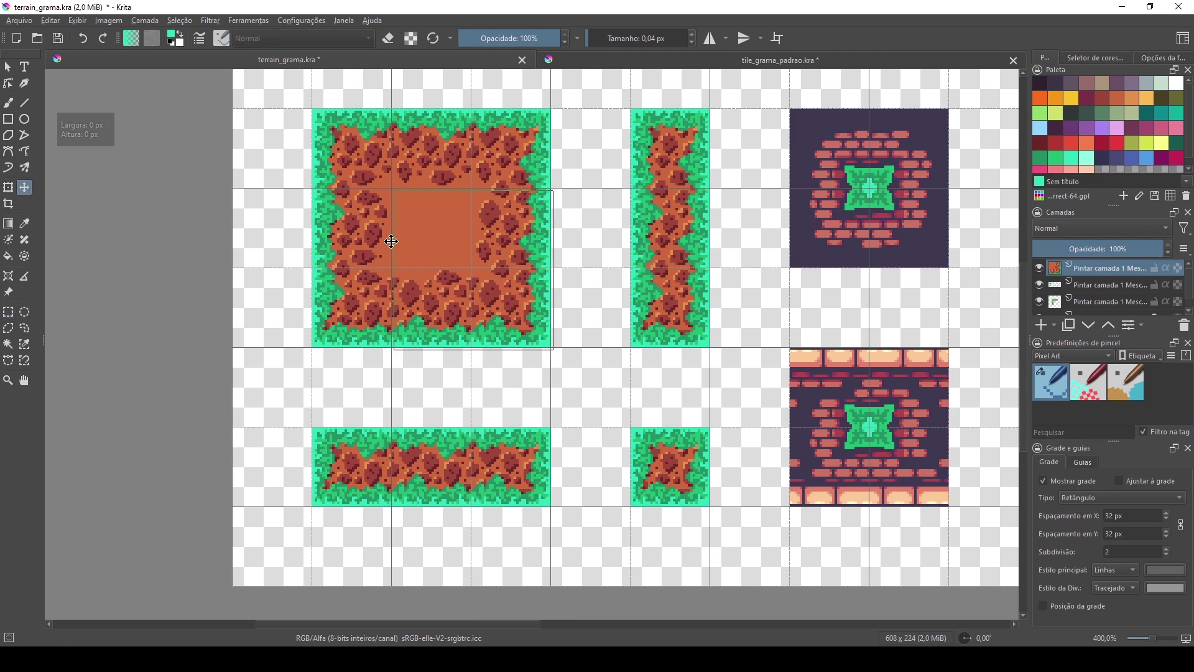
# - Move the lower-right terrain corner over the lower row's fourth block and place its layer beneath the upper-left corner piece's layer
pyautogui.moveTo(391, 240); pyautogui.dragTo(497, 281)
pyautogui.moveTo(774, 447); pyautogui.dragTo(311, 320)
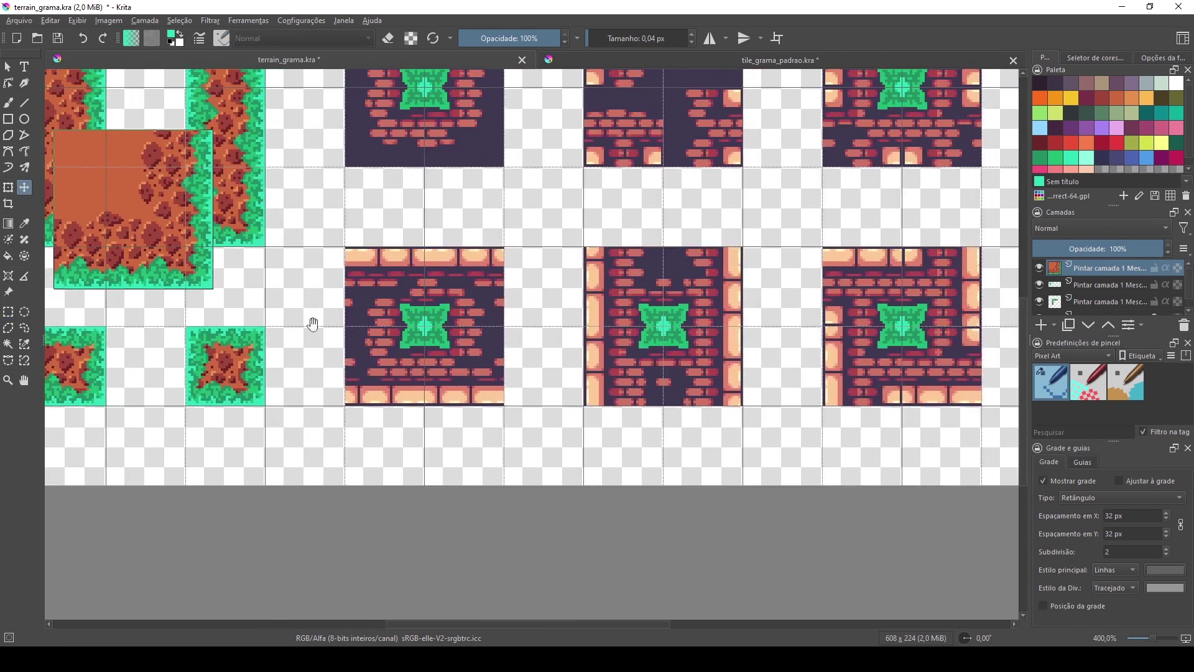
pyautogui.moveTo(227, 245); pyautogui.dragTo(411, 360)
pyautogui.moveTo(336, 312); pyautogui.dragTo(885, 322)
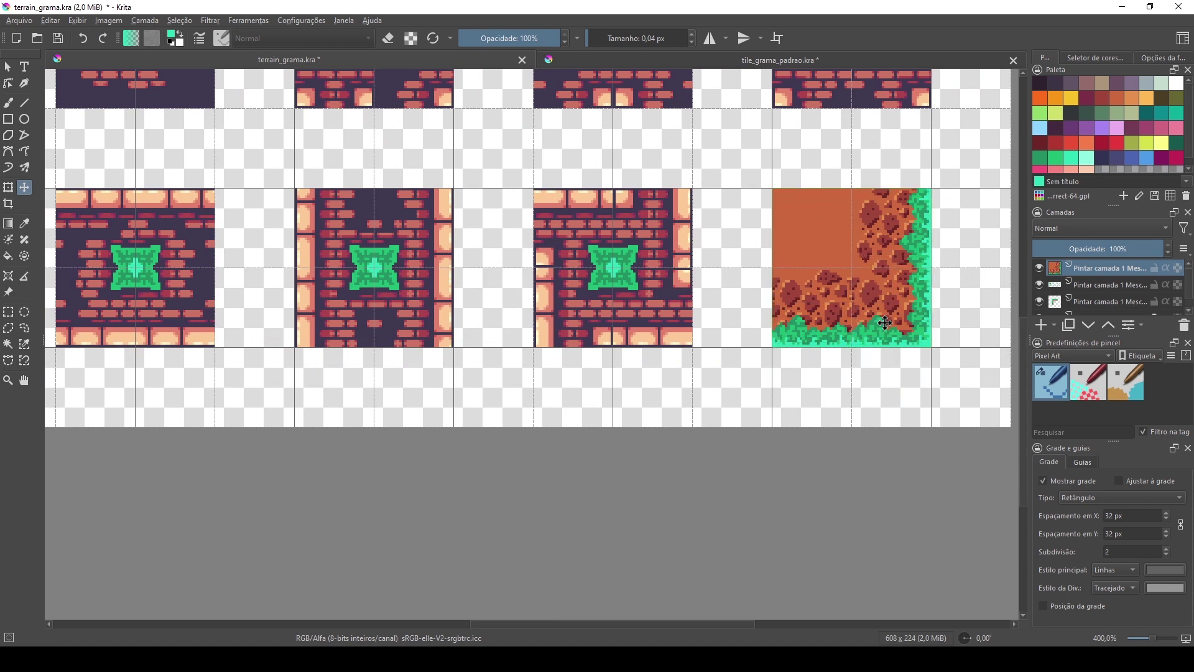
pyautogui.moveTo(1103, 271); pyautogui.dragTo(1099, 314)
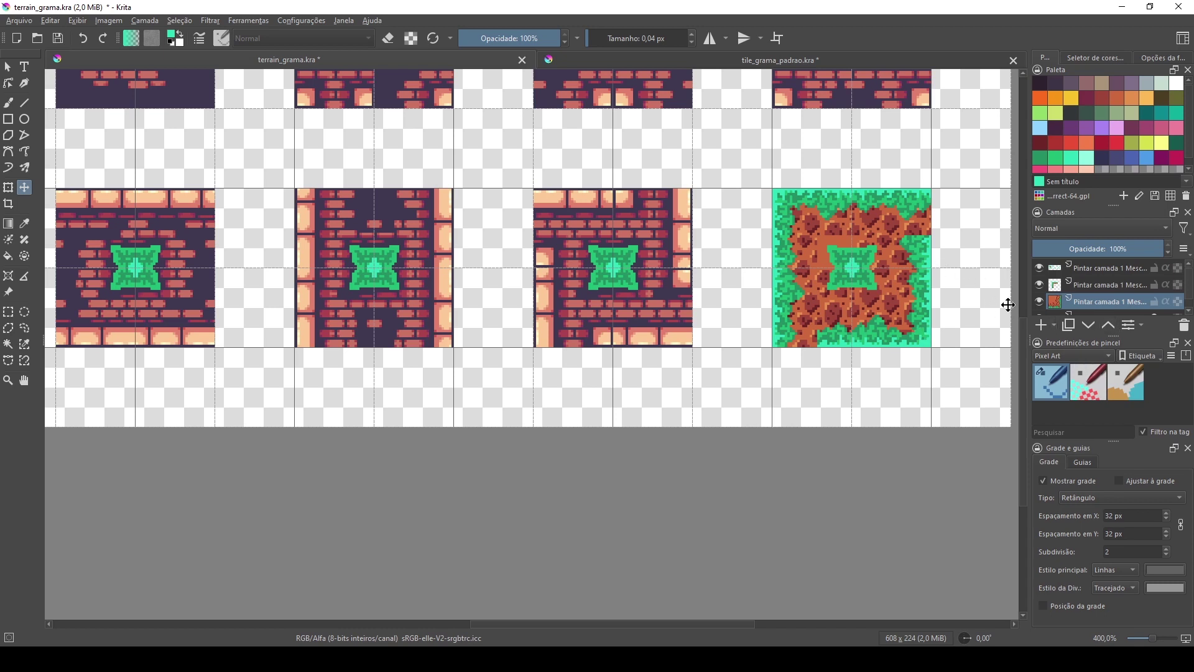
# - Switch the brush to eraser mode, try a stroke near the fourth block's upper-right overlap, and undo it
pyautogui.scroll(1, 899, 308)
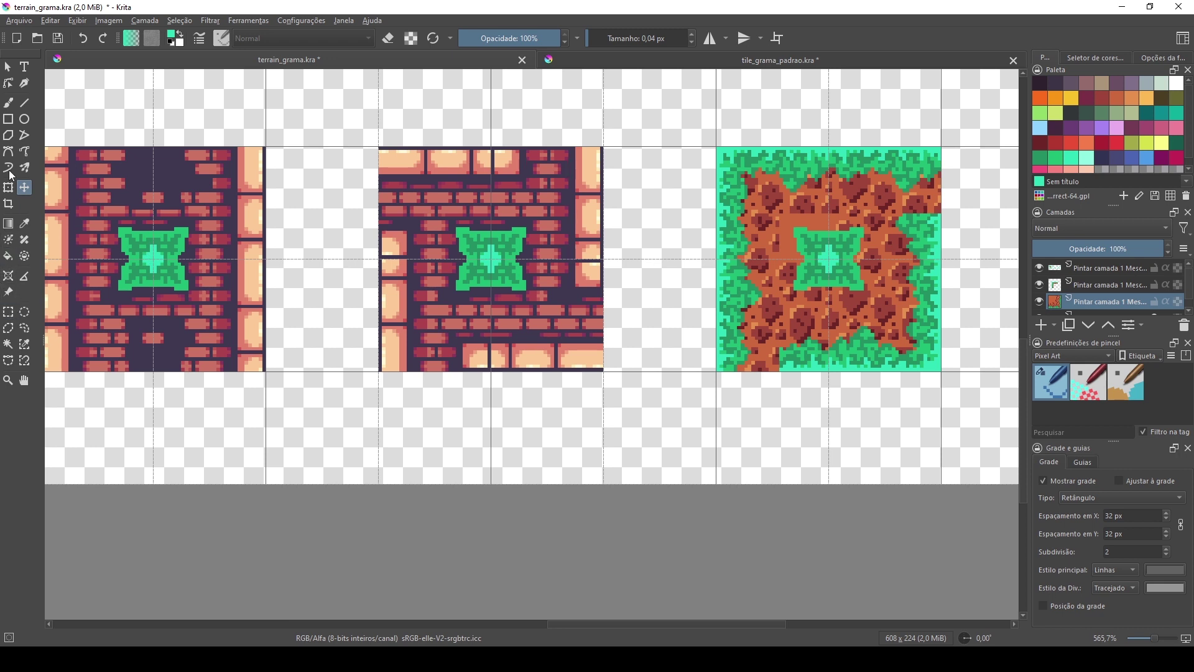
pyautogui.click(8, 102)
pyautogui.click(388, 38)
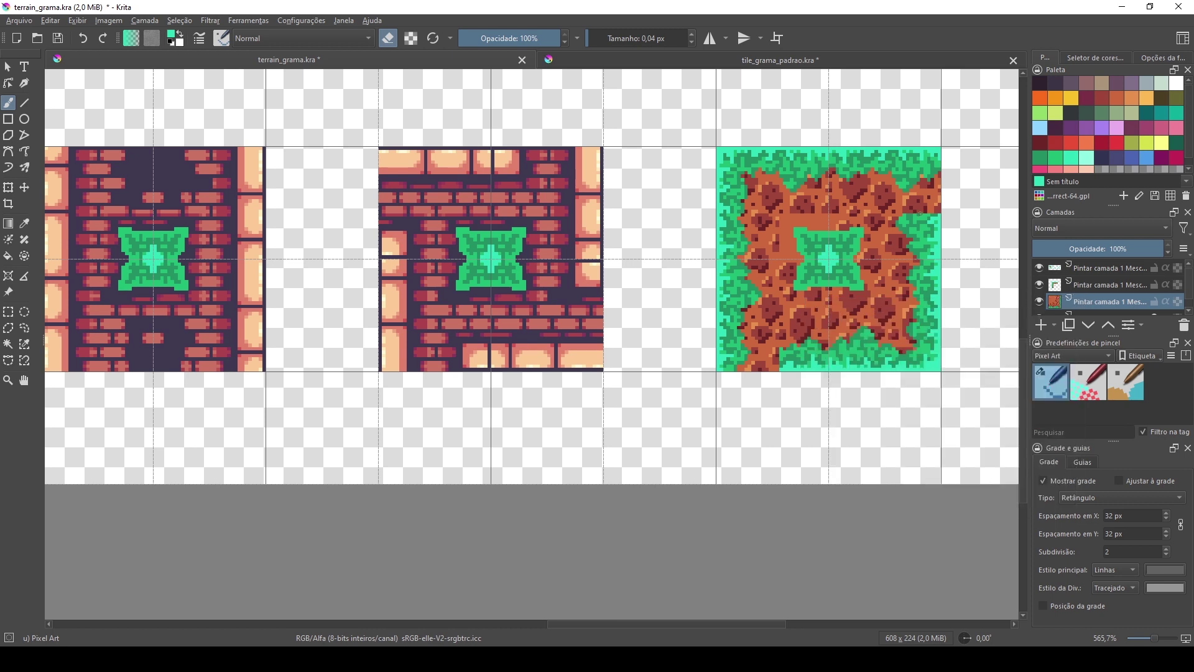
pyautogui.moveTo(909, 215); pyautogui.dragTo(912, 229)
pyautogui.hotkey('ctrl', 'z')
# - Raise the lower-right corner piece above the upper-left one, delete its inner area of about 50 × 45 px, and deselect
pyautogui.moveTo(1098, 304); pyautogui.dragTo(1098, 281)
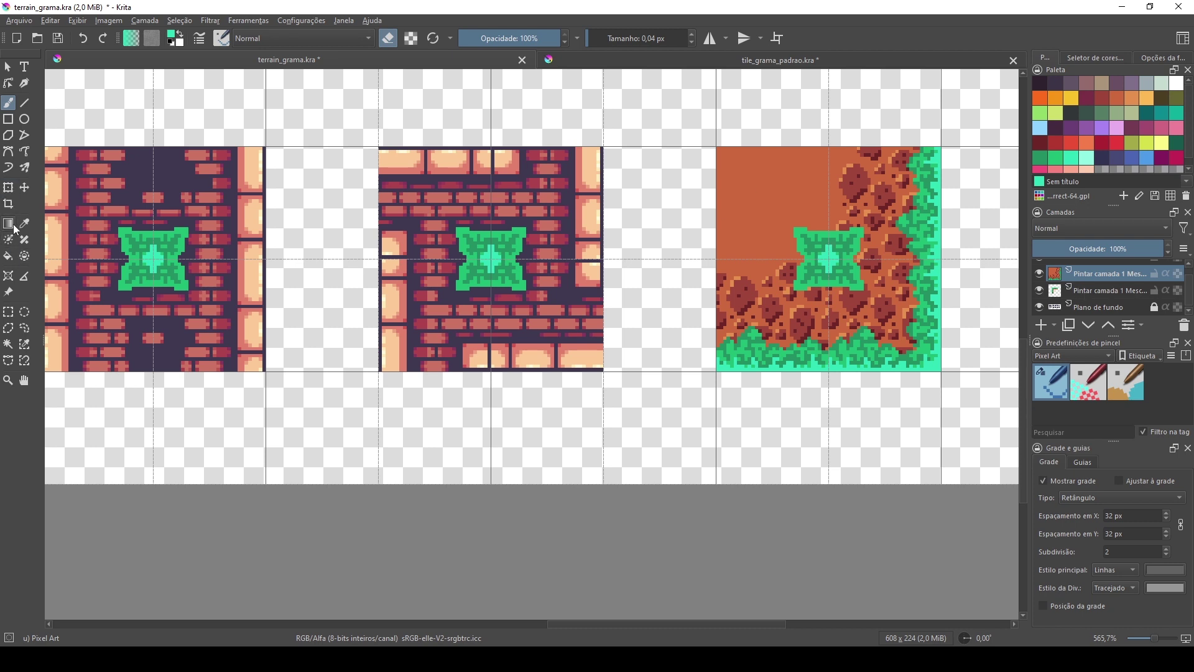
pyautogui.click(9, 312)
pyautogui.moveTo(706, 135); pyautogui.dragTo(881, 294)
pyautogui.press('Delete')
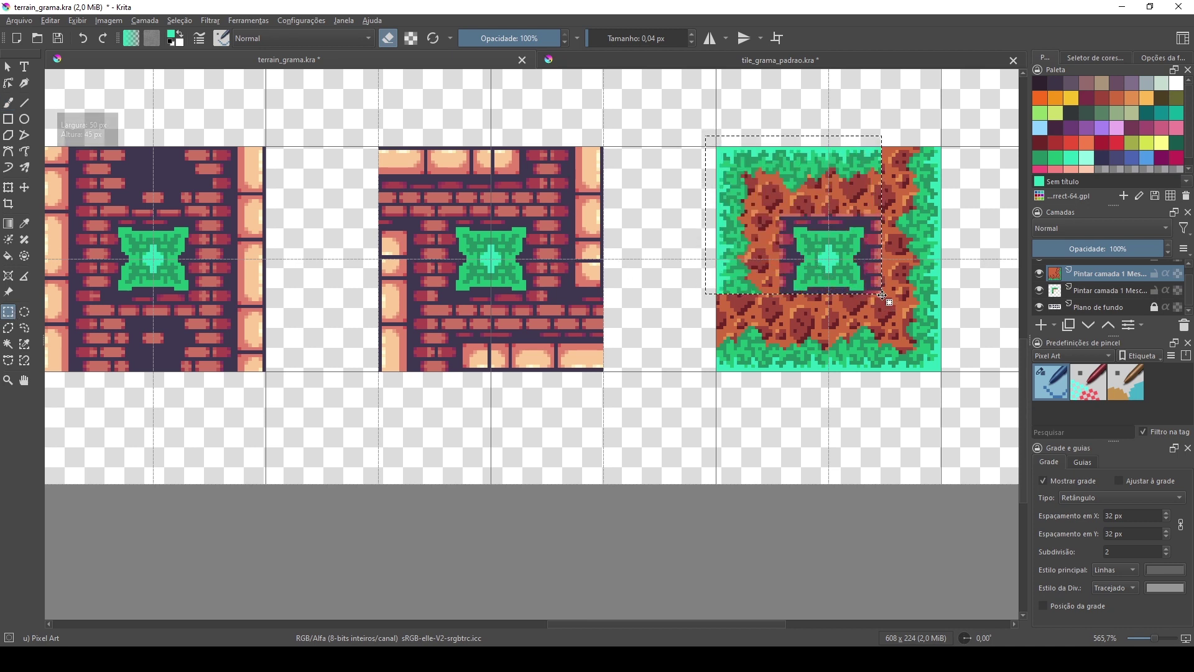
pyautogui.click(799, 125)
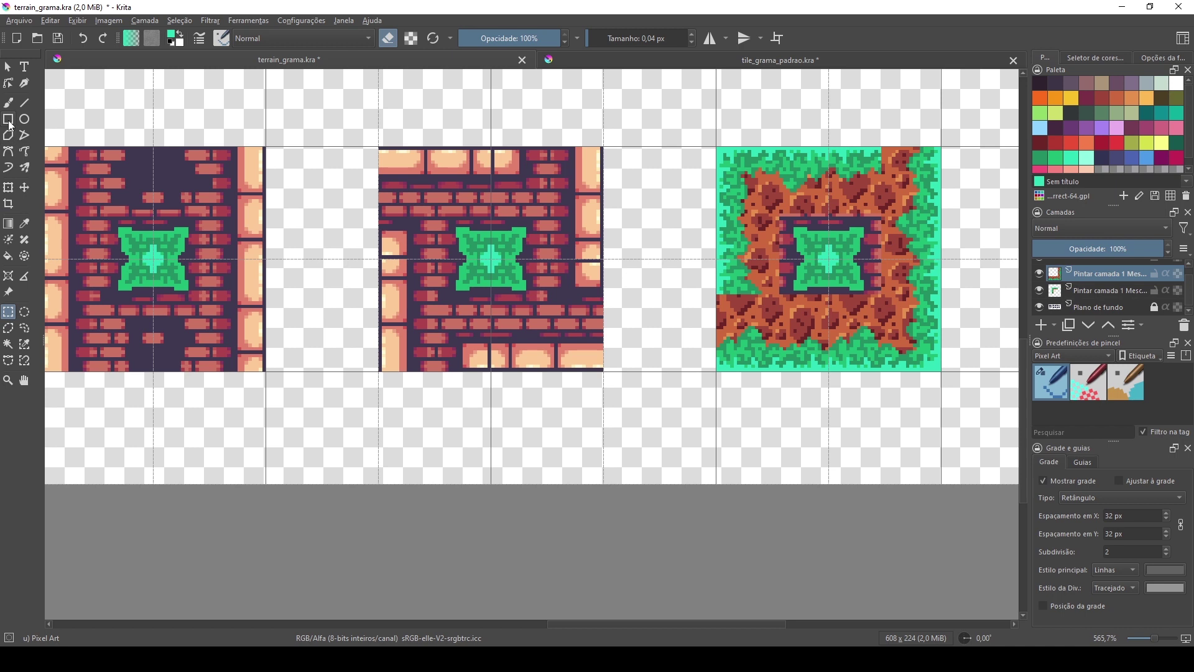
# - Erase the dirt overlapping the fourth block's lower-left and upper-right grass corners, using an 8.16 px eraser, and undo the excess stroke
pyautogui.click(8, 103)
pyautogui.moveTo(733, 293); pyautogui.dragTo(726, 325)
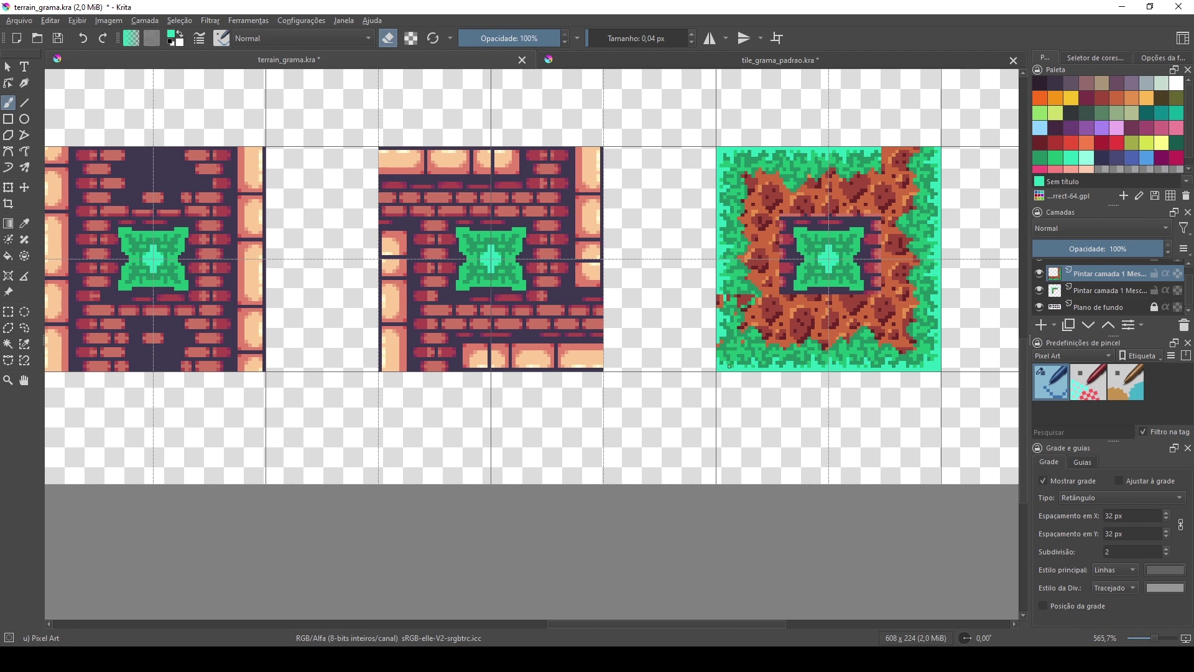
pyautogui.click(594, 38)
pyautogui.moveTo(594, 38); pyautogui.dragTo(605, 39)
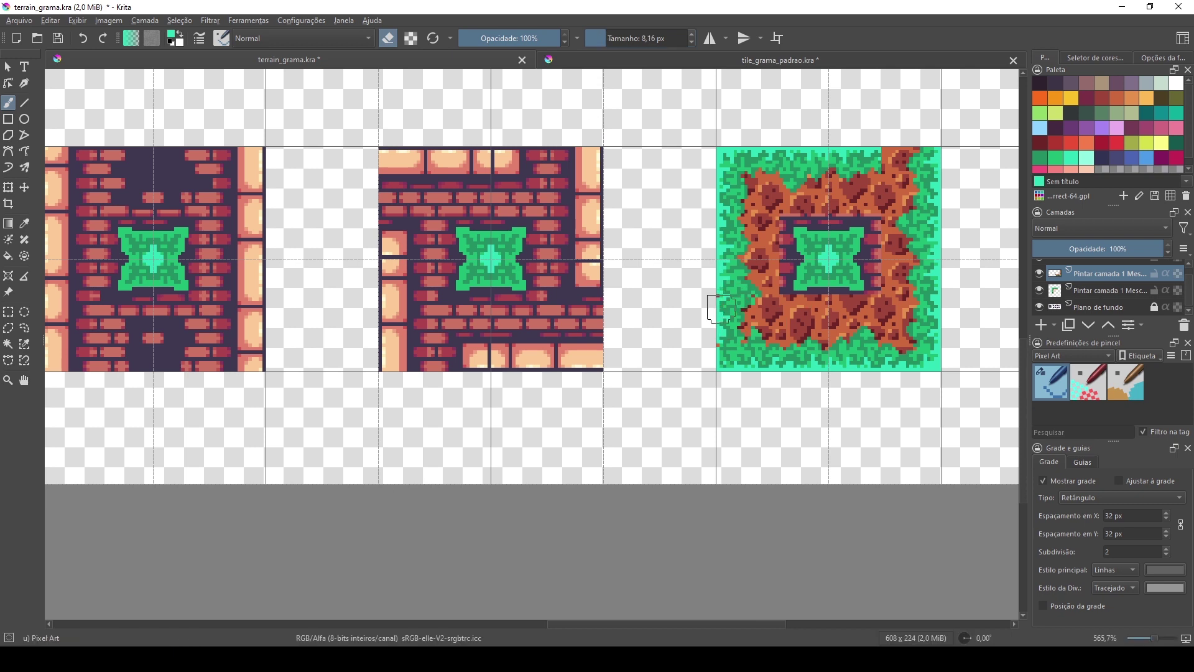
pyautogui.moveTo(725, 329)
pyautogui.mouseDown()
pyautogui.moveTo(726, 365)
pyautogui.moveTo(714, 364)
pyautogui.moveTo(717, 354)
pyautogui.moveTo(744, 367)
pyautogui.mouseUp()
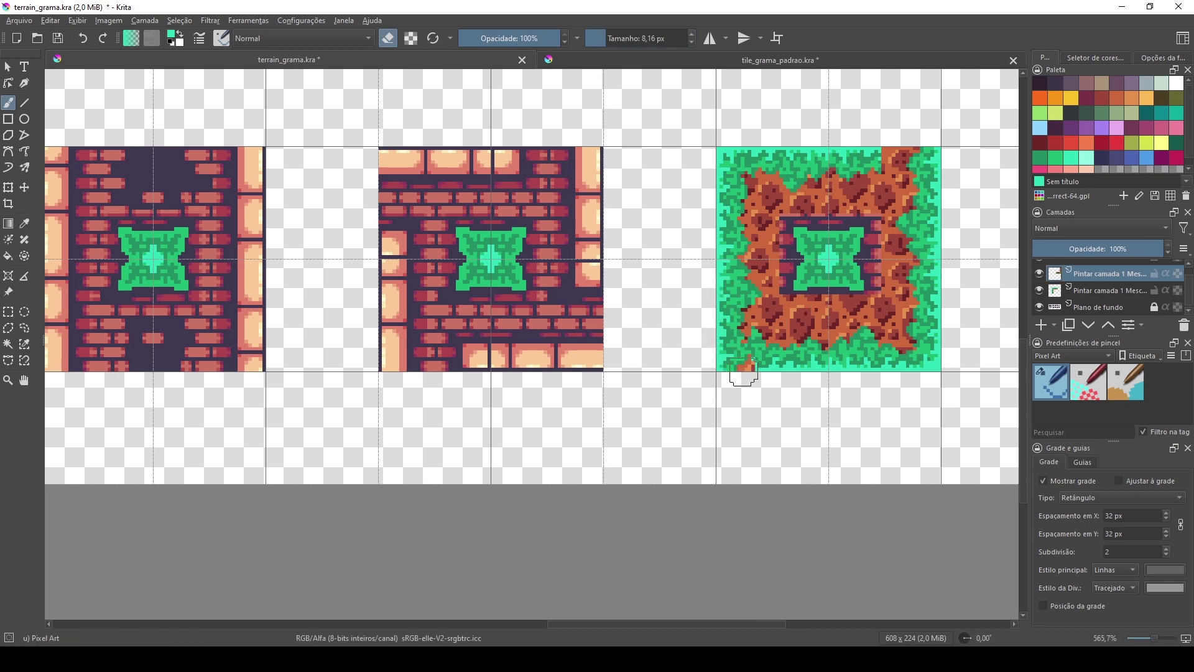
pyautogui.hotkey('ctrl', 'z')
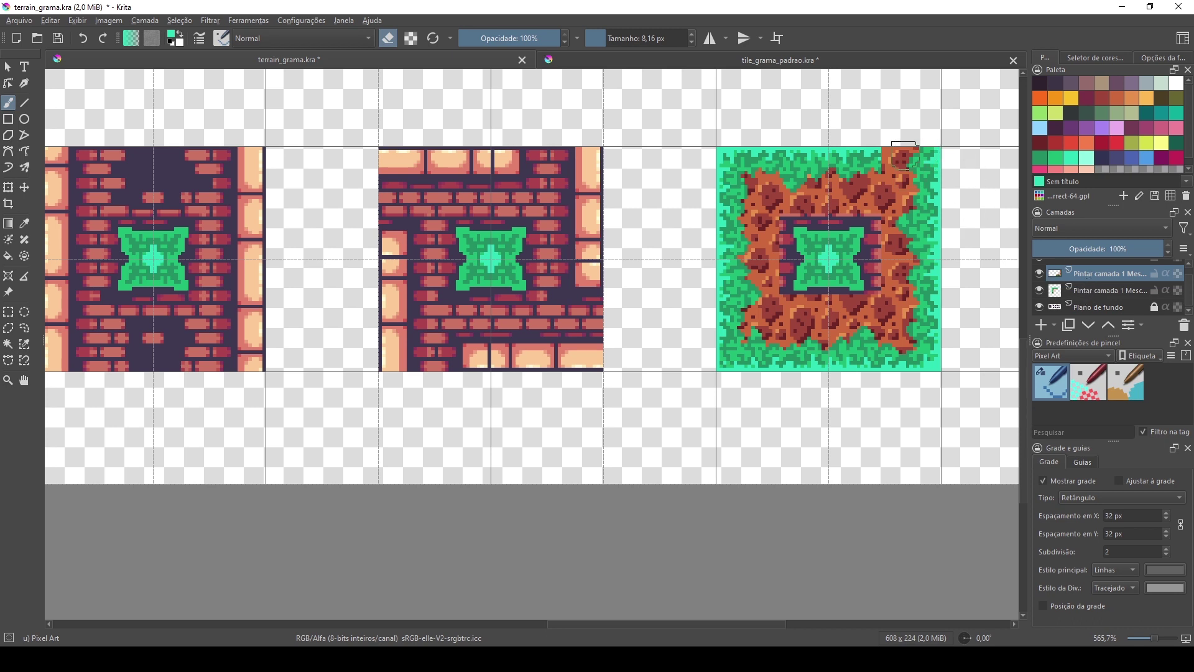
pyautogui.click(918, 158)
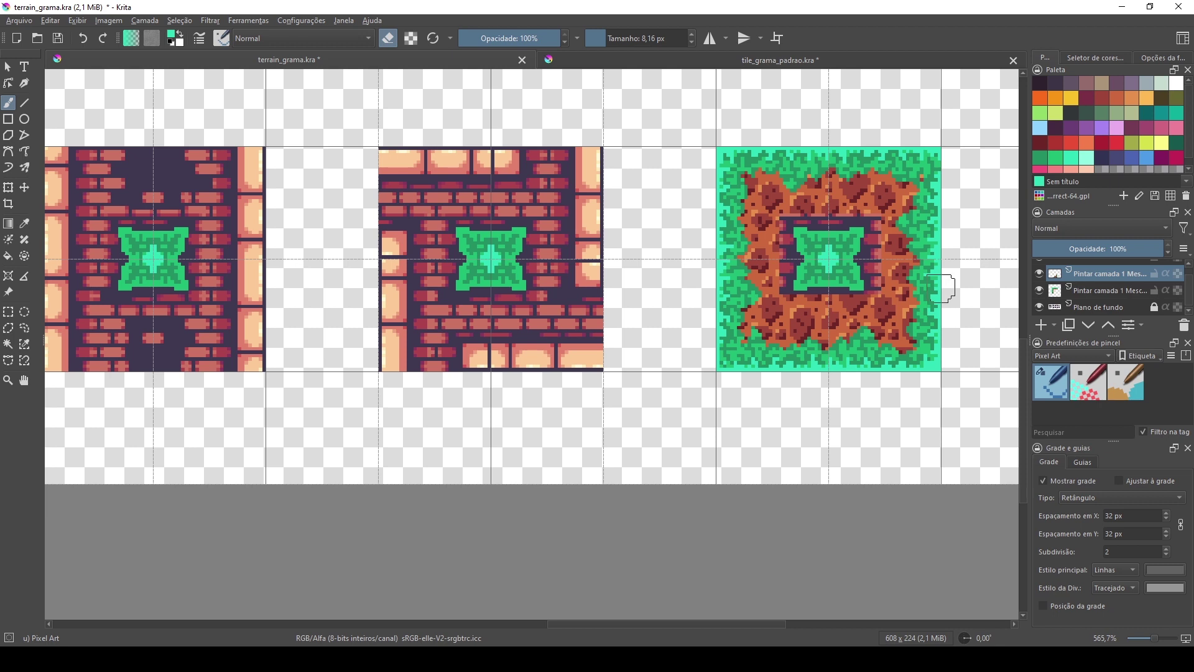
pyautogui.scroll(1, 884, 283)
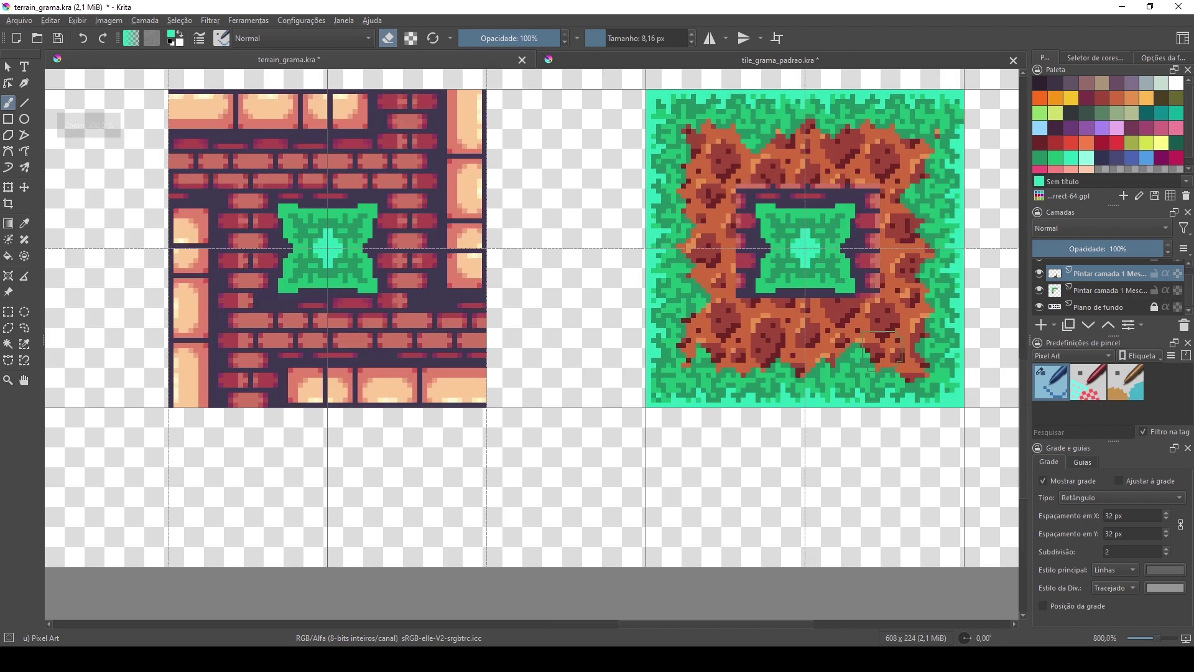
# - Merge the two corner-piece layers of the lower row's fourth block into one layer
pyautogui.keyDown('ctrl'); pyautogui.click(1093, 290); pyautogui.keyUp('ctrl')
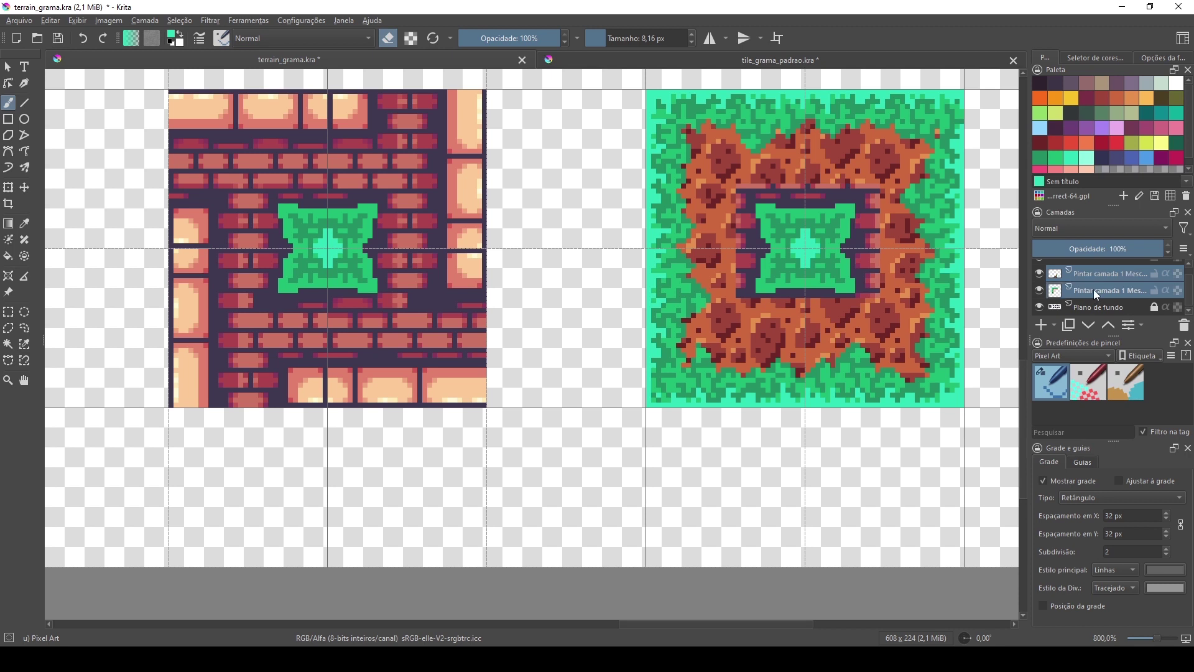
pyautogui.hotkey('ctrl', 'e')
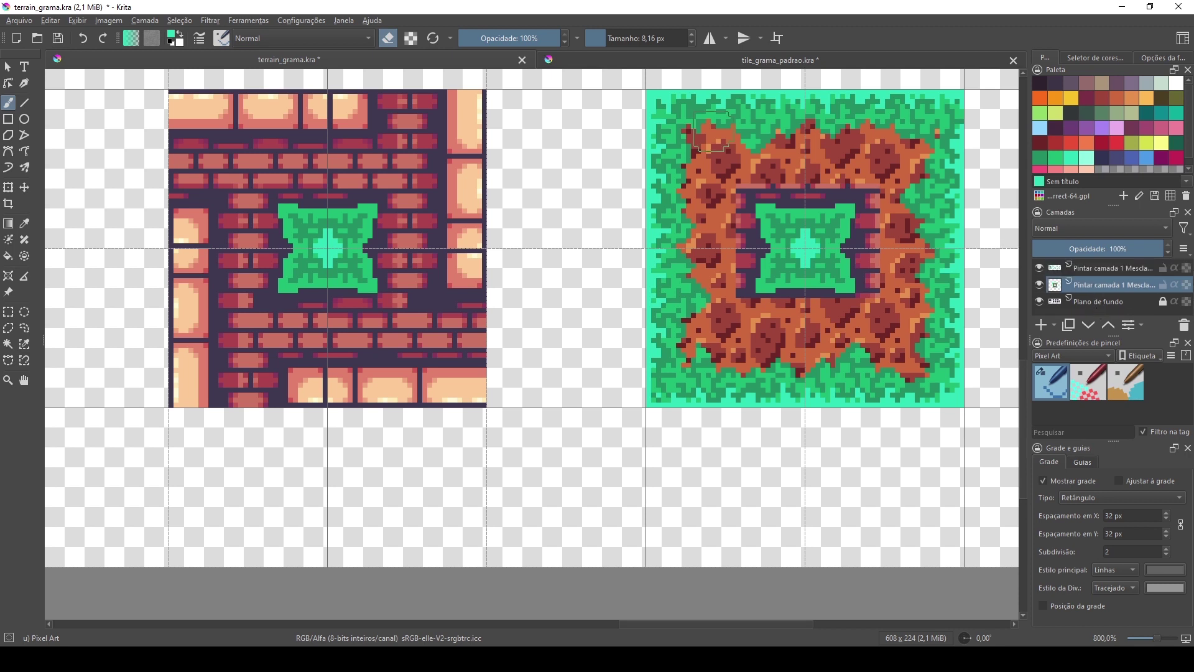
# - Toggle the visibility of the background layer and the top paint layer to examine what each one contains
pyautogui.click(1037, 301)
pyautogui.click(1037, 301)
pyautogui.click(1039, 301)
pyautogui.click(1039, 302)
pyautogui.click(1040, 267)
pyautogui.click(1039, 267)
pyautogui.click(1040, 267)
pyautogui.click(1040, 268)
pyautogui.click(1040, 267)
pyautogui.click(1040, 268)
# - Using a 0.13 px brush with eraser mode off, sample the orange dirt colour and paint over the gap below the fourth block's grass patch
pyautogui.click(589, 39)
pyautogui.click(588, 38)
pyautogui.press('p')
pyautogui.click(733, 290)
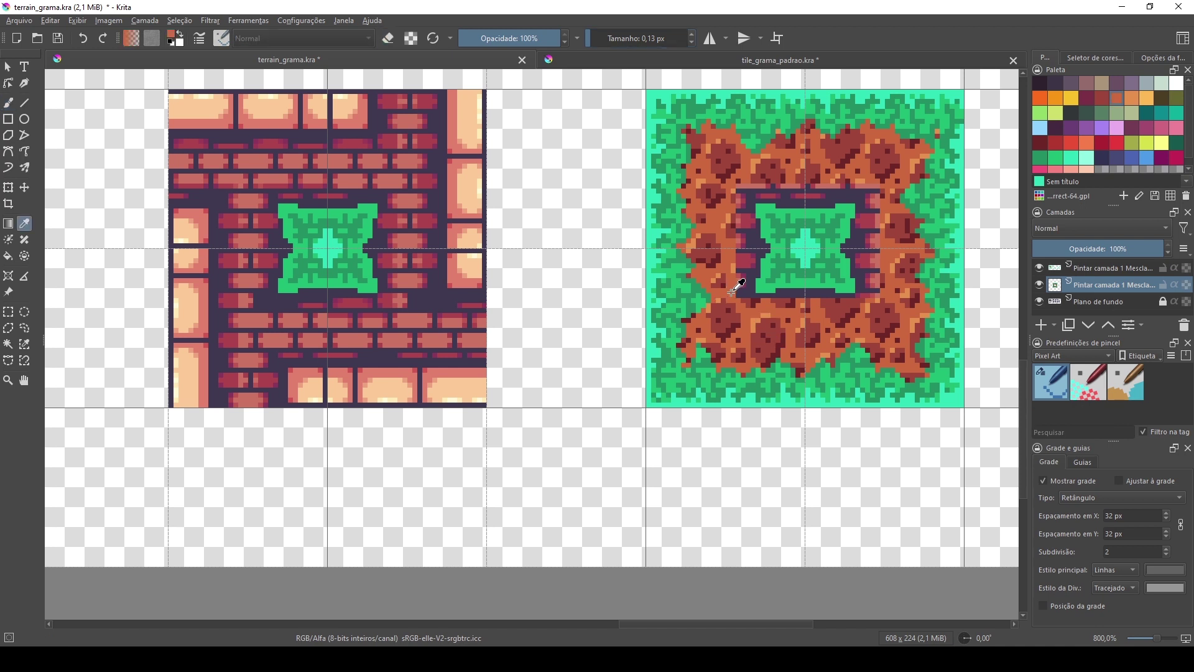
pyautogui.press('b')
pyautogui.scroll(1, 811, 305)
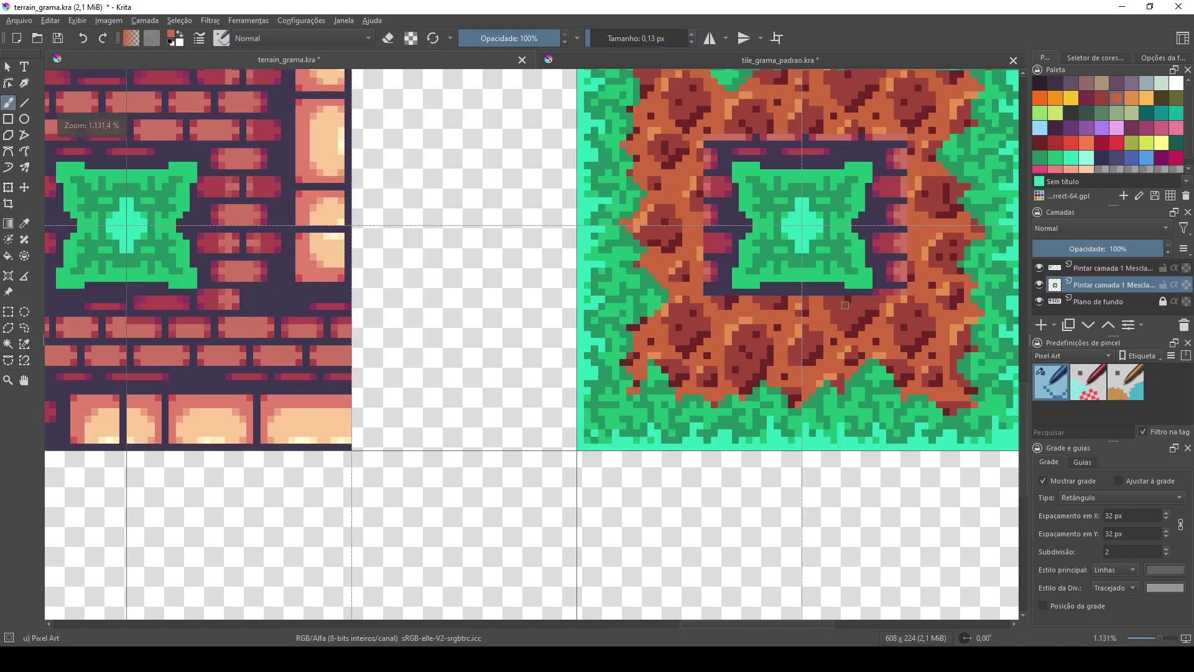
pyautogui.moveTo(792, 286)
pyautogui.mouseDown()
pyautogui.moveTo(758, 288)
pyautogui.moveTo(812, 292)
pyautogui.moveTo(785, 294)
pyautogui.mouseUp()
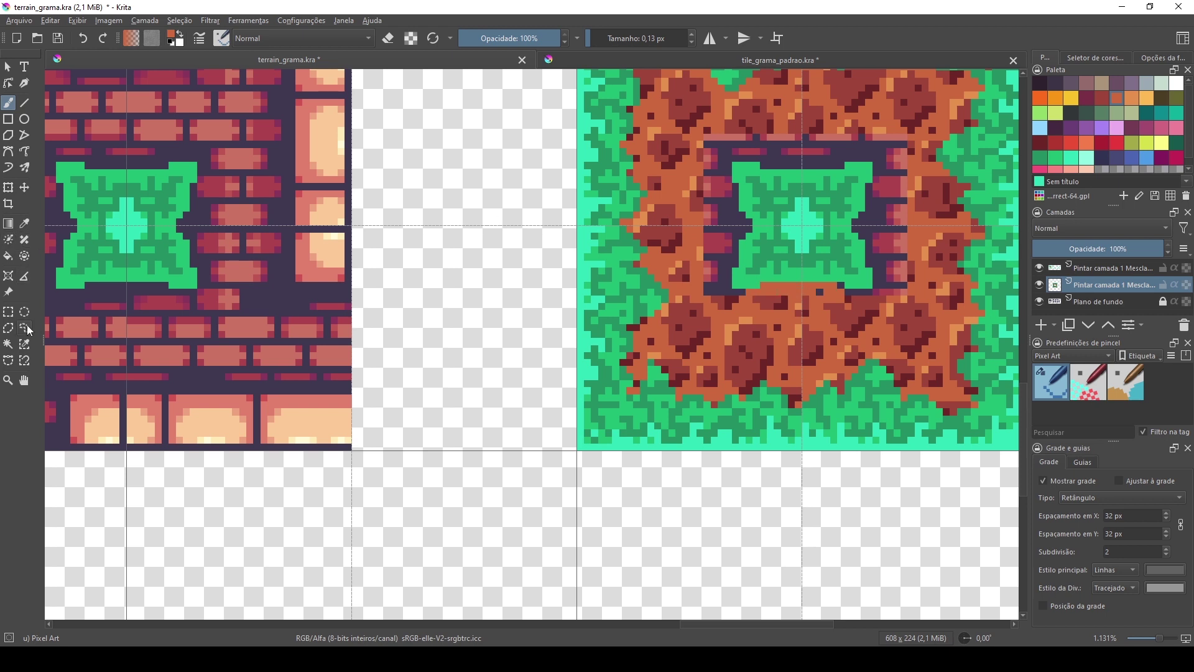
# - Select a rectangle of about 31 × 24 px around the fourth block's grass patch, fill its inside with the orange dirt colour, and deselect
pyautogui.click(8, 312)
pyautogui.moveTo(700, 136); pyautogui.dragTo(914, 303)
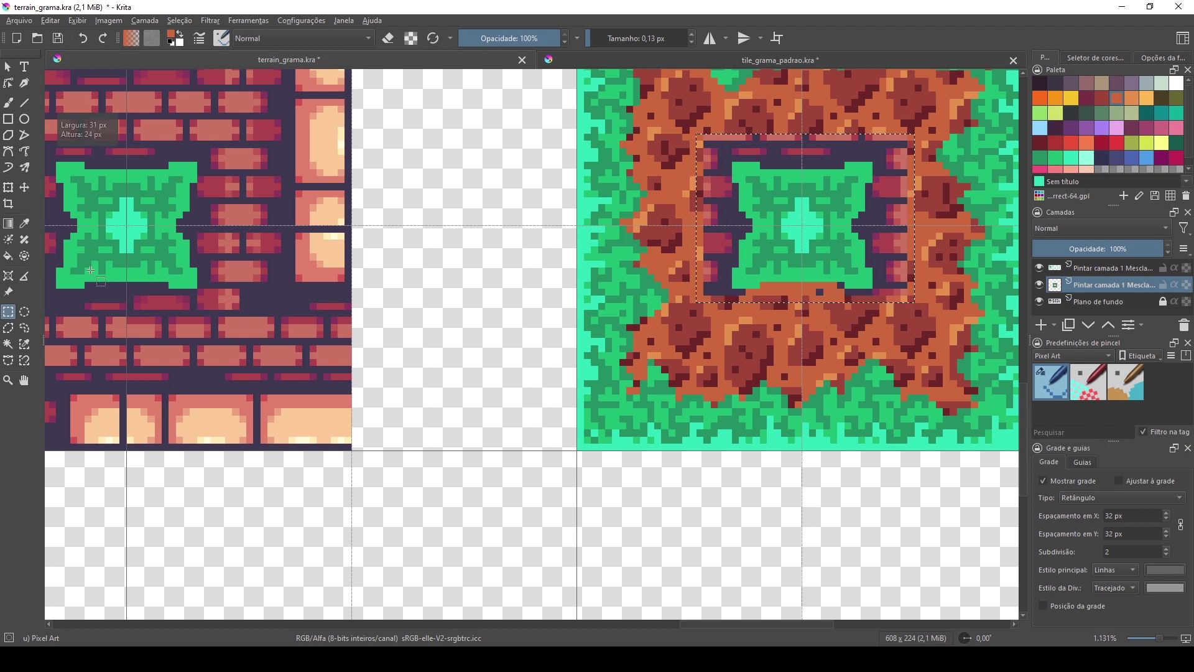
pyautogui.click(12, 263)
pyautogui.click(738, 253)
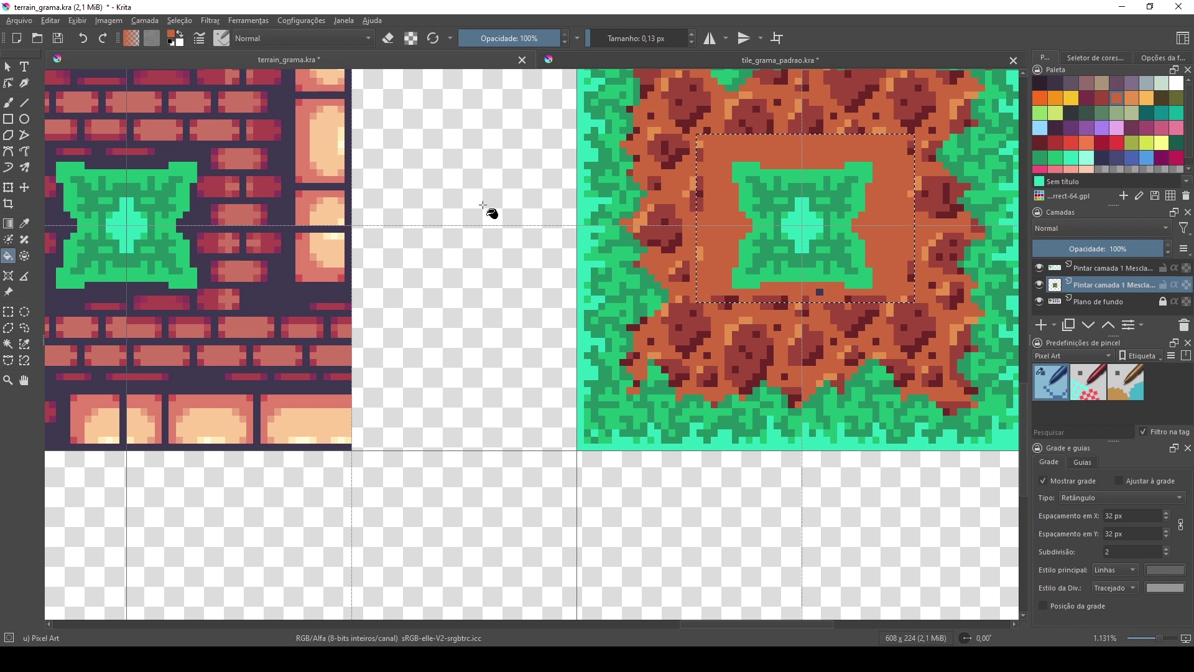
pyautogui.click(7, 311)
pyautogui.click(53, 115)
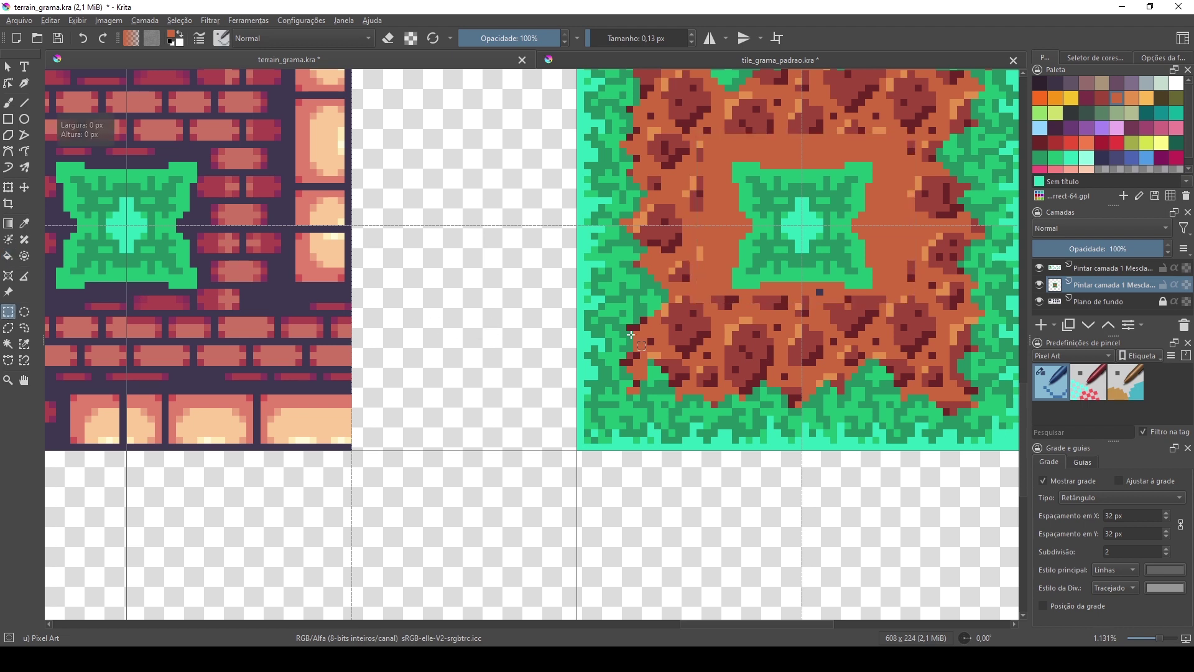
# - Paint orange dirt over the cut-off rocks and stray pixels around the fourth block's filled centre
pyautogui.click(15, 107)
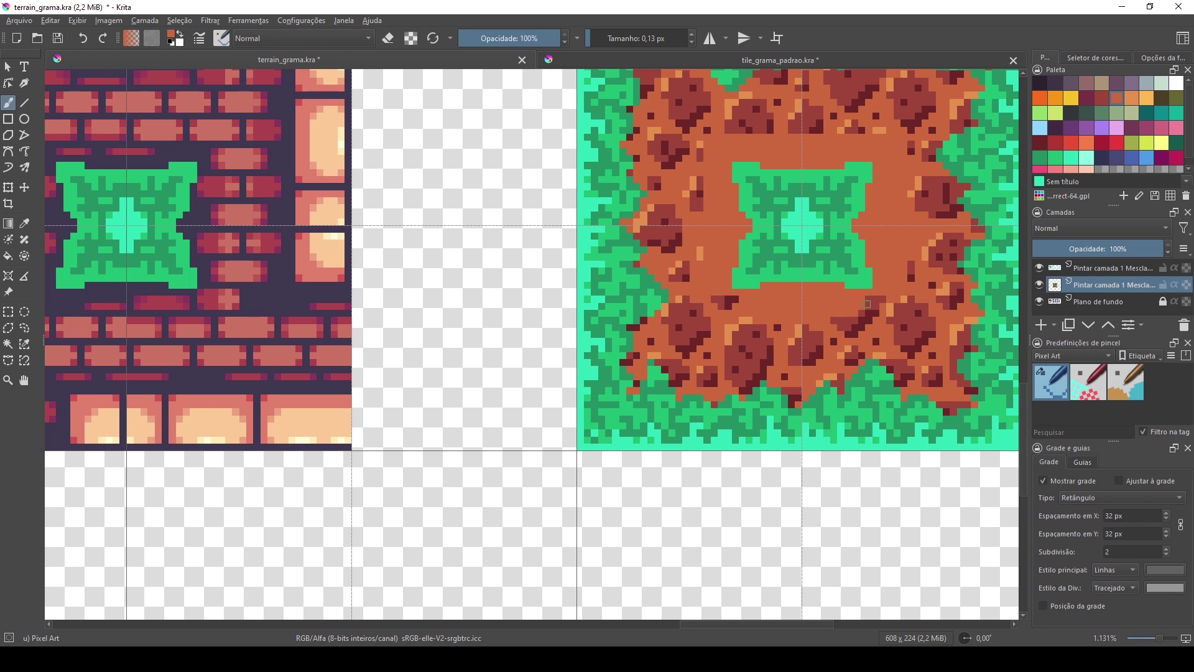
pyautogui.moveTo(868, 303)
pyautogui.mouseDown()
pyautogui.moveTo(857, 333)
pyautogui.moveTo(827, 315)
pyautogui.moveTo(871, 313)
pyautogui.mouseUp()
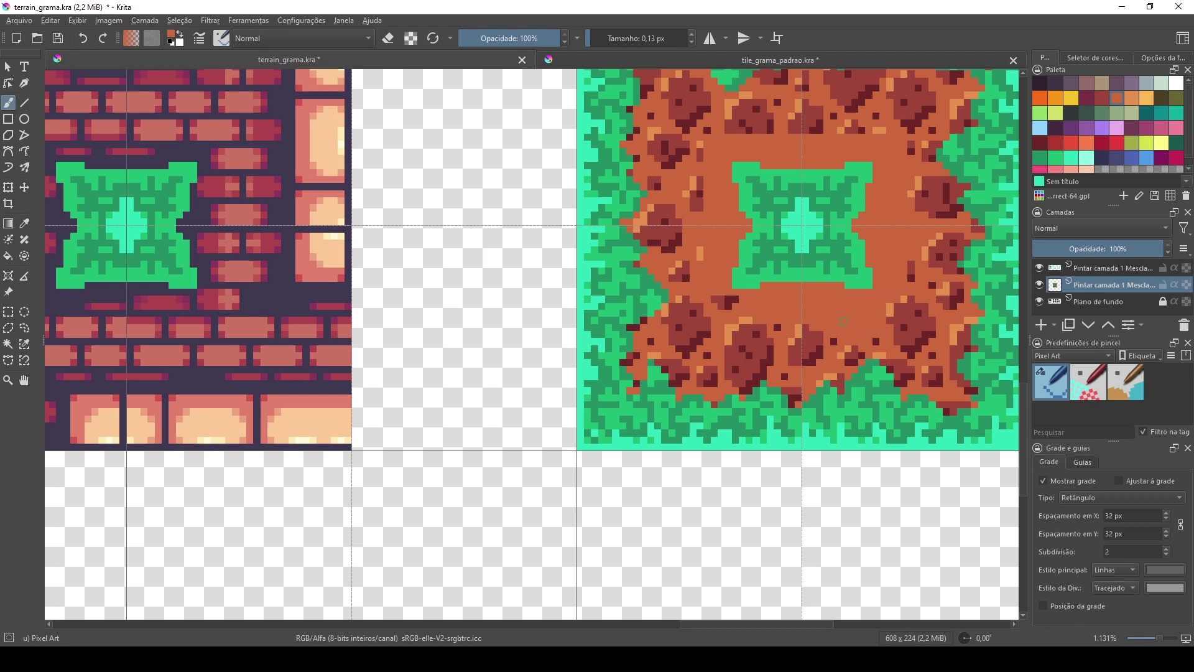
pyautogui.moveTo(759, 301); pyautogui.dragTo(729, 306)
pyautogui.moveTo(697, 210); pyautogui.dragTo(699, 147)
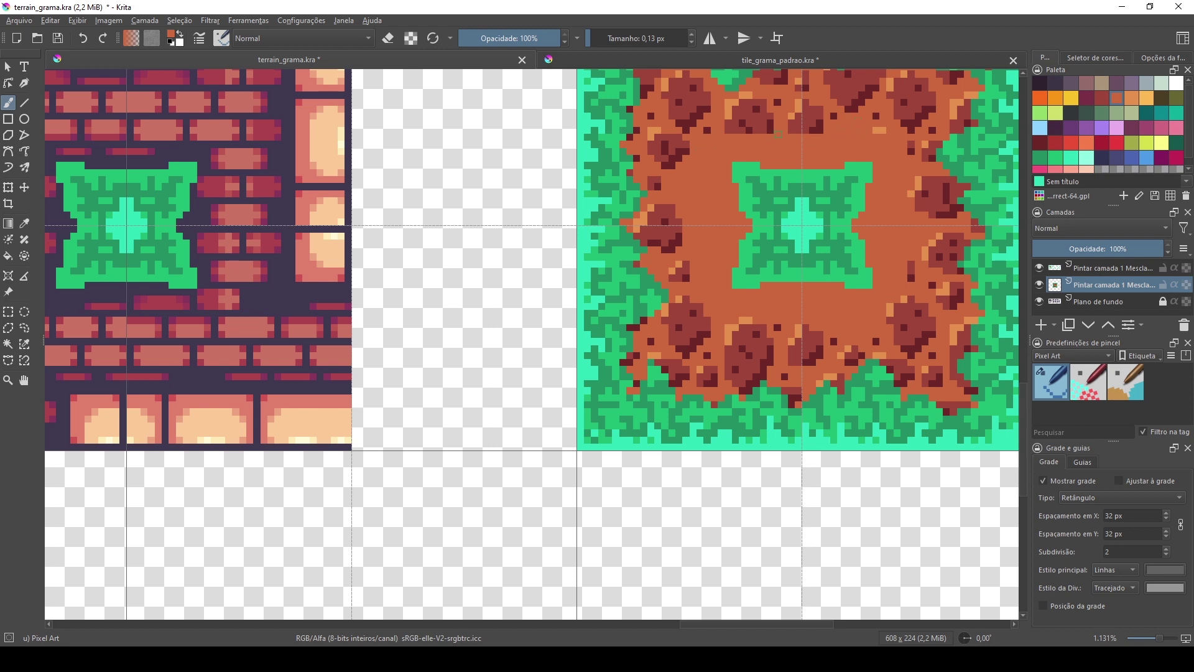
pyautogui.moveTo(756, 93)
pyautogui.mouseDown()
pyautogui.moveTo(727, 128)
pyautogui.moveTo(766, 136)
pyautogui.moveTo(751, 103)
pyautogui.moveTo(744, 114)
pyautogui.moveTo(764, 140)
pyautogui.mouseUp()
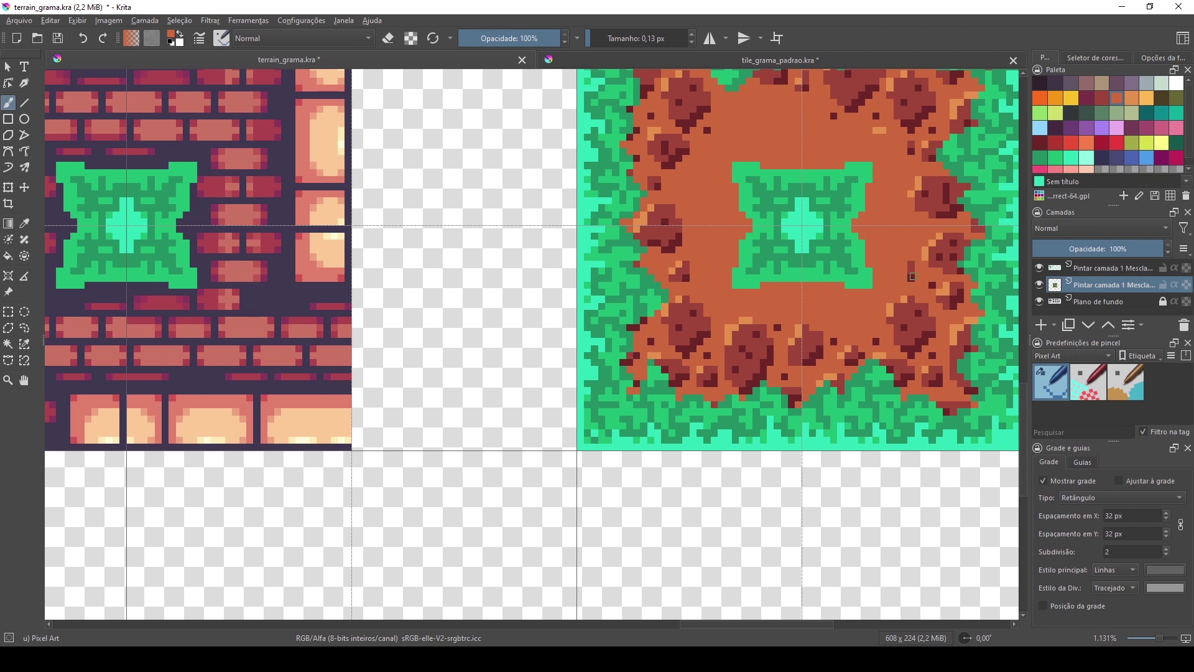
pyautogui.scroll(-3, 901, 223)
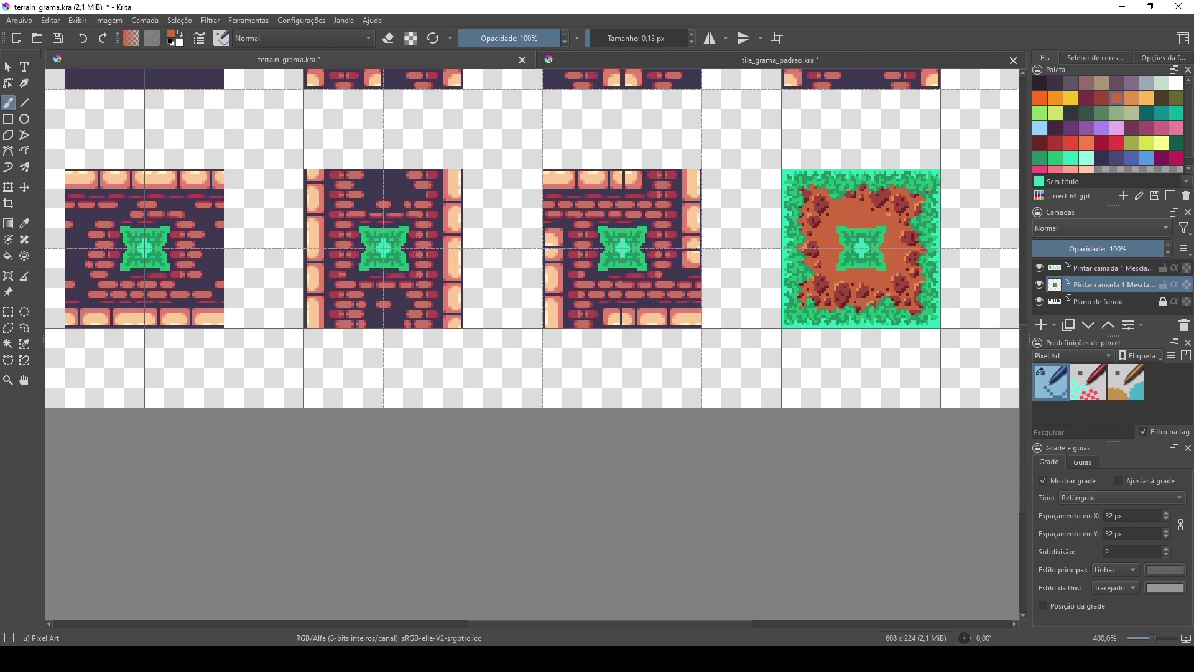
pyautogui.scroll(-2, 551, 268)
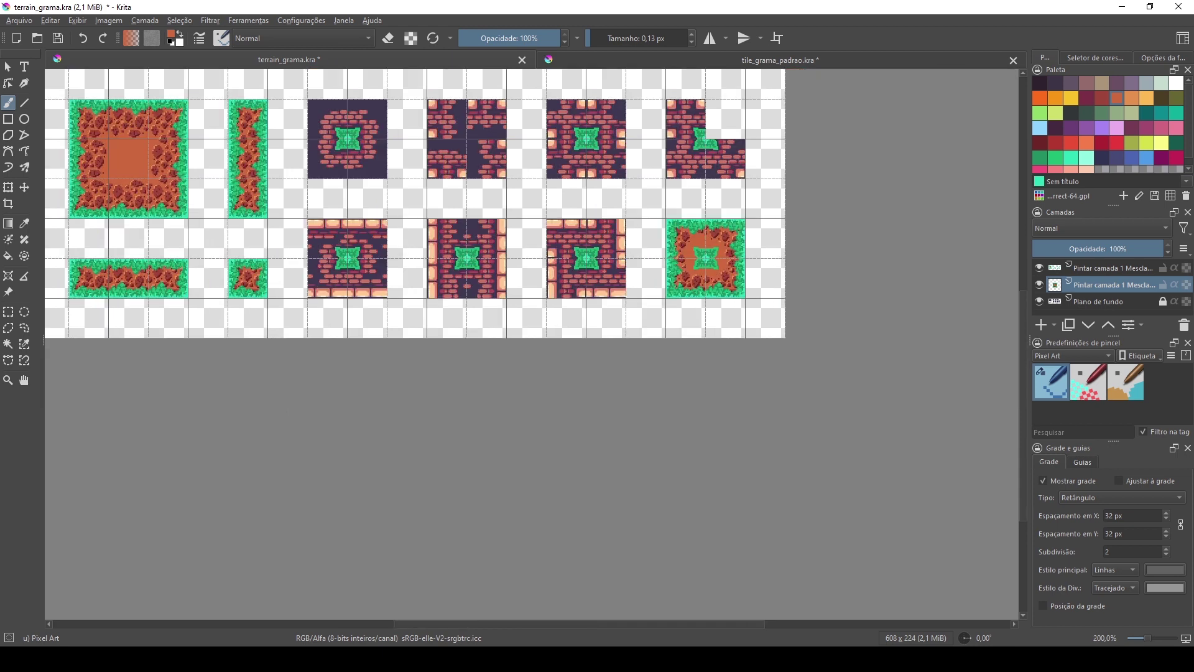